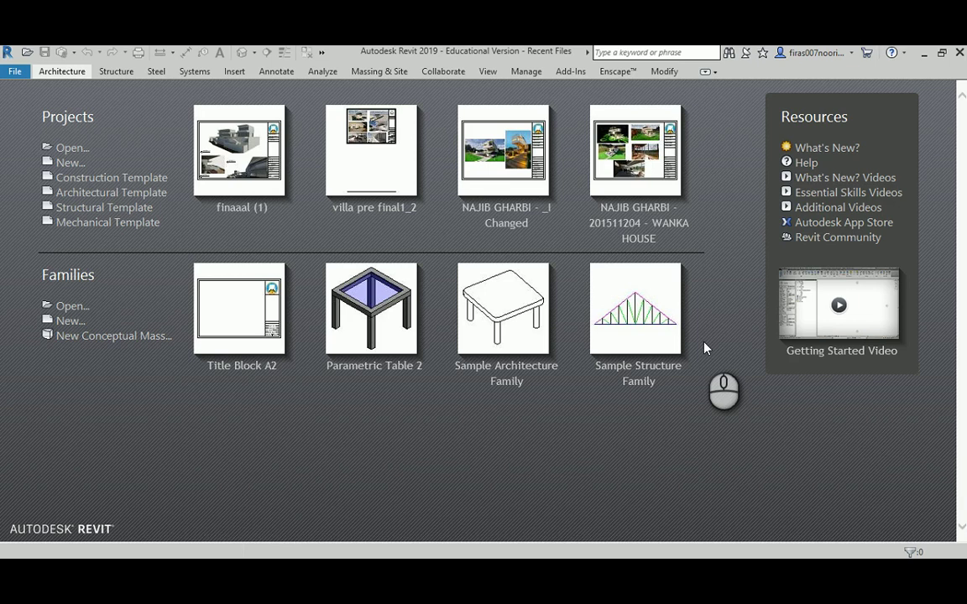
# - Bring the A104 South Ele. sheet PDF up in Acrobat Reader
pyautogui.moveTo(588, 571)
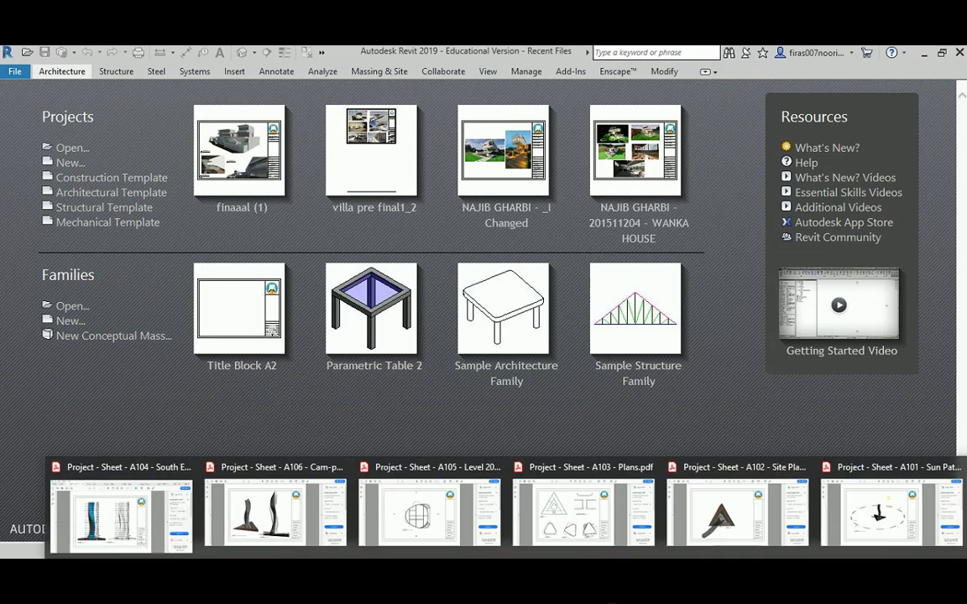
pyautogui.click(117, 512)
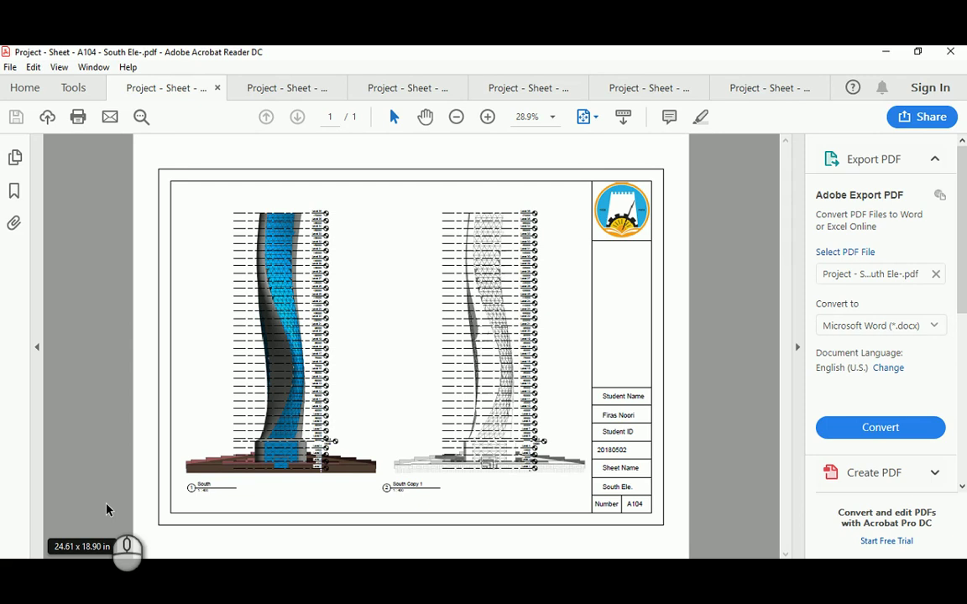
pyautogui.click(291, 89)
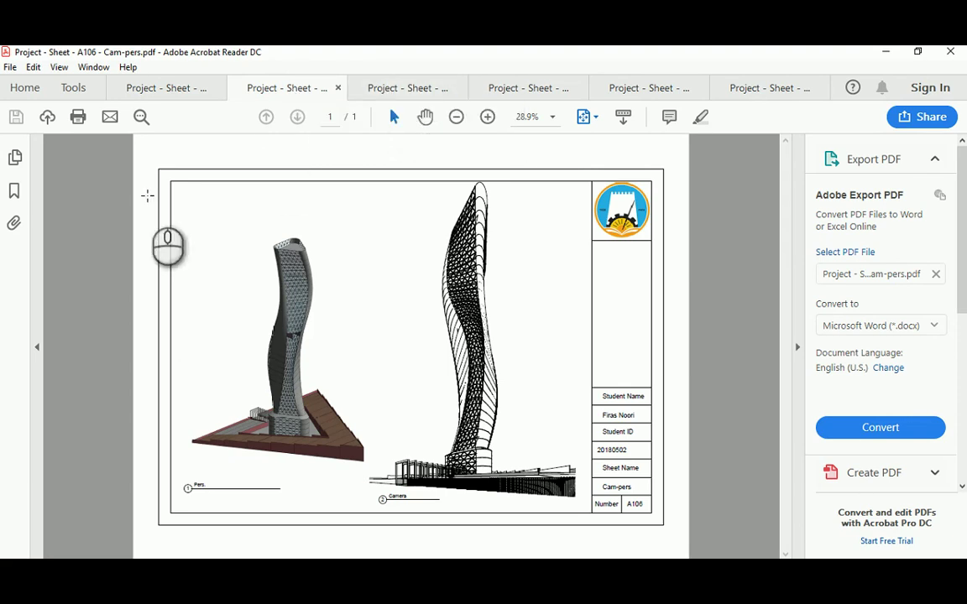
pyautogui.click(395, 88)
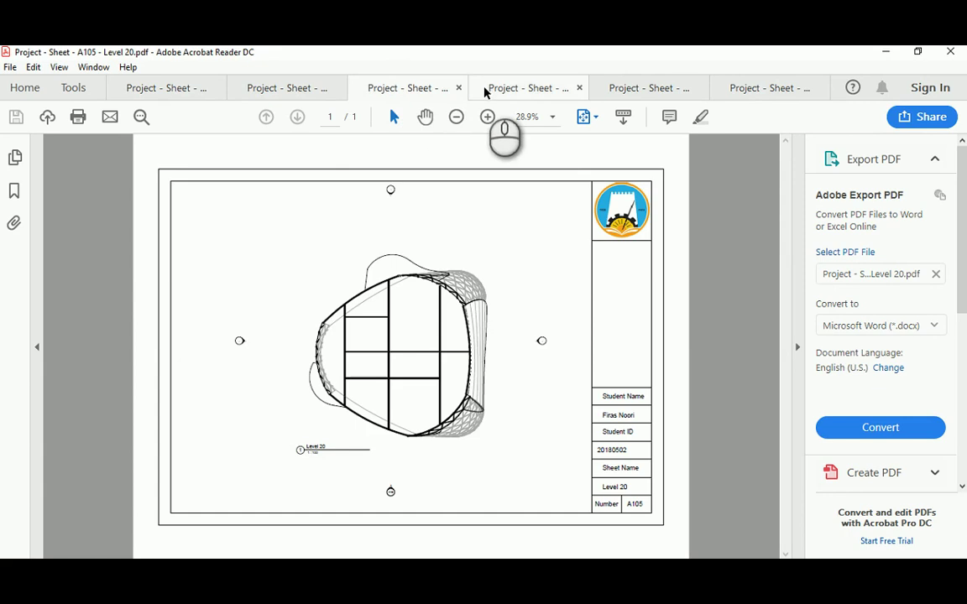
pyautogui.click(518, 91)
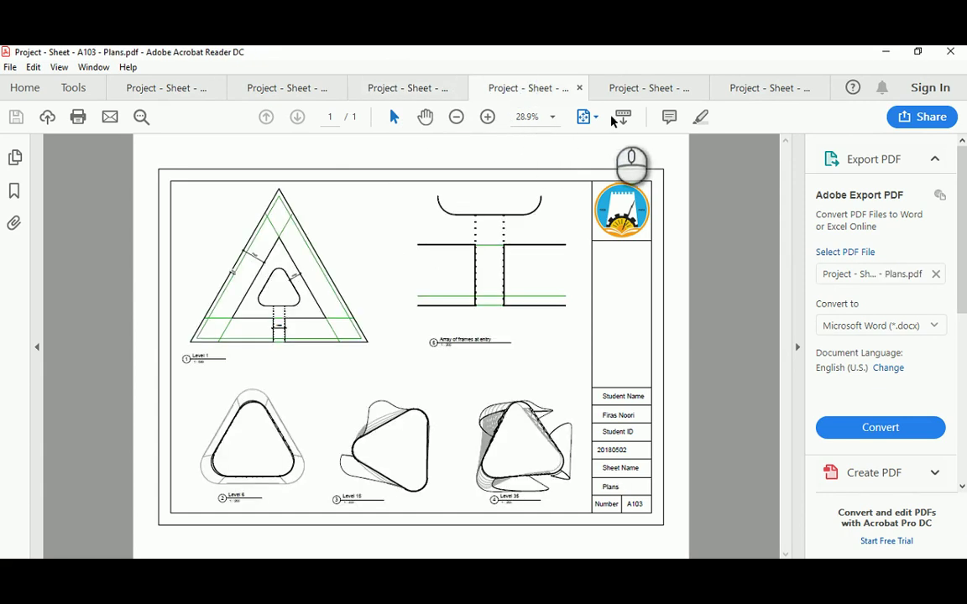
pyautogui.click(624, 92)
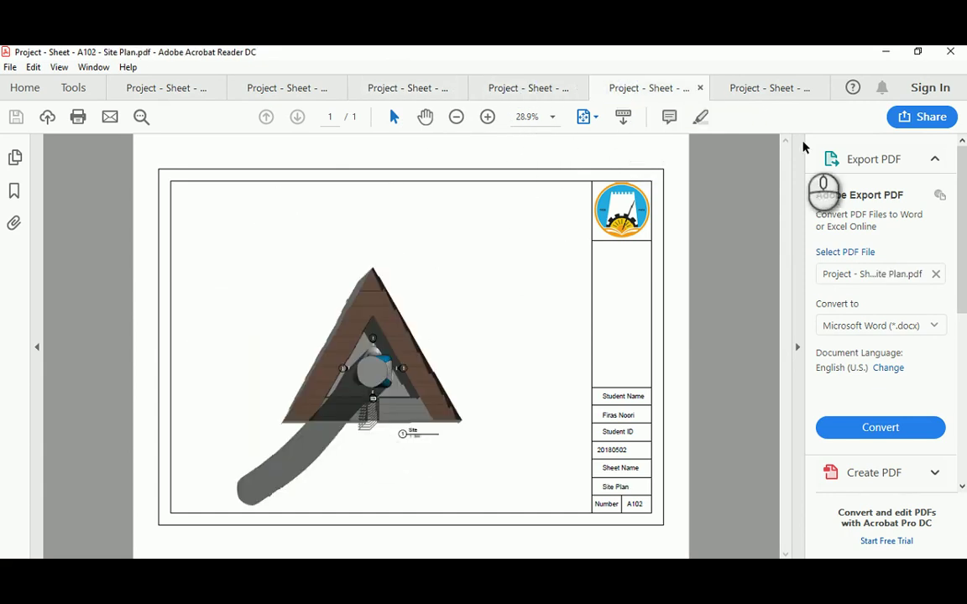
pyautogui.click(756, 93)
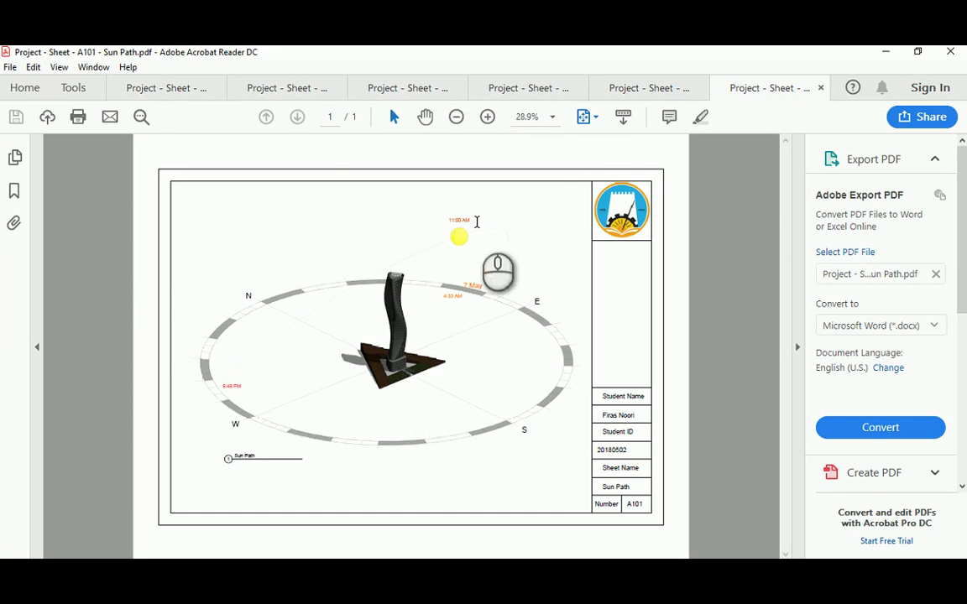
pyautogui.click(162, 89)
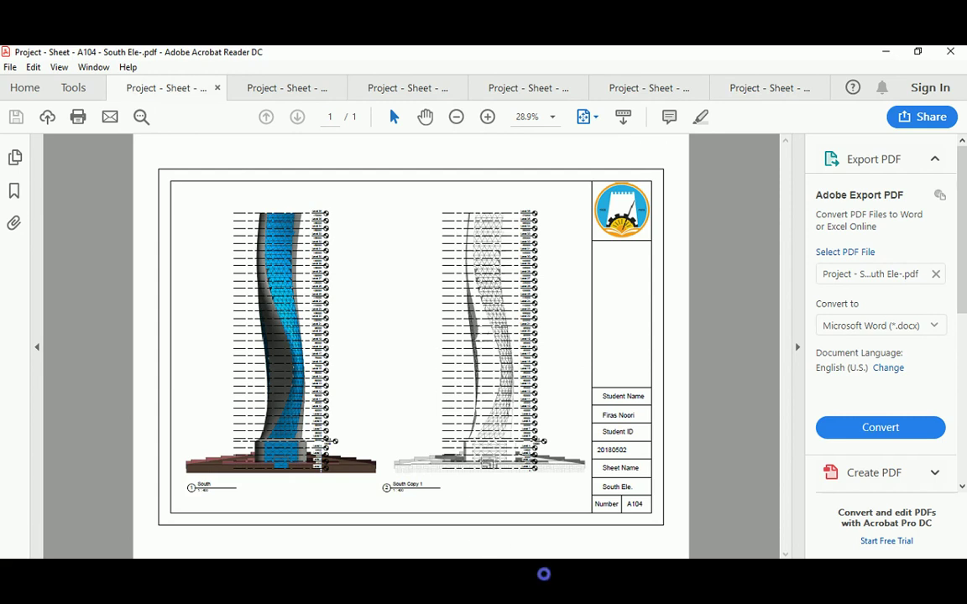
# - Highlight Q1's eight conceptual mass requirements in the Word exam, then bring up the reference image folder
pyautogui.click(544, 572)
pyautogui.scroll(2, 536, 438)
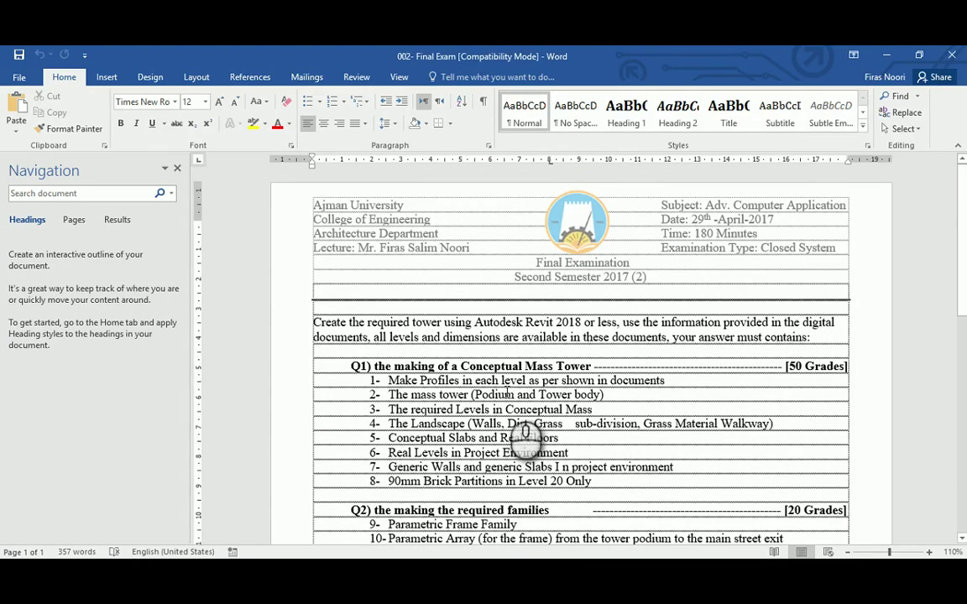
pyautogui.scroll(-4, 512, 394)
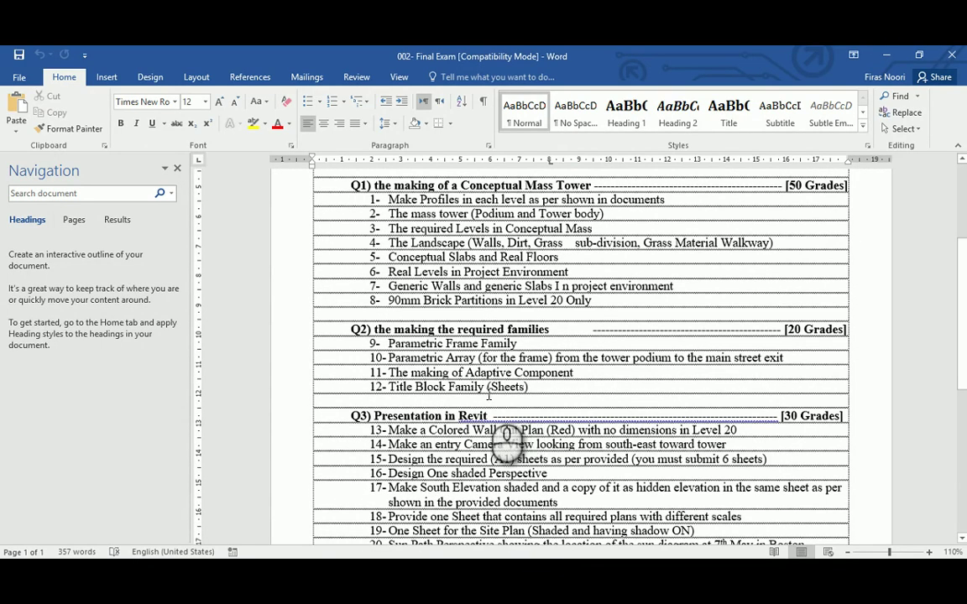
pyautogui.moveTo(385, 199); pyautogui.dragTo(668, 344)
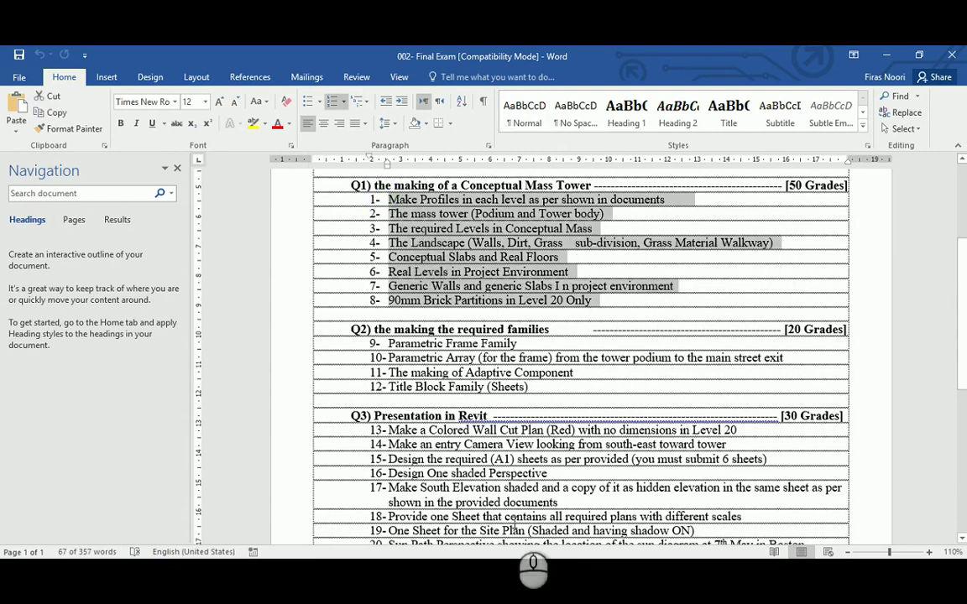
pyautogui.click(482, 503)
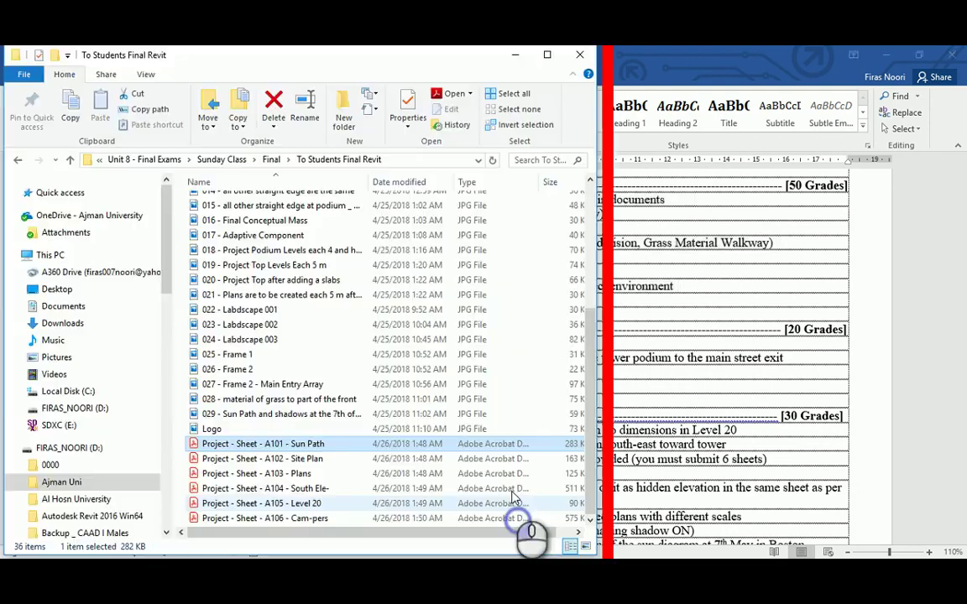
pyautogui.scroll(5, 406, 199)
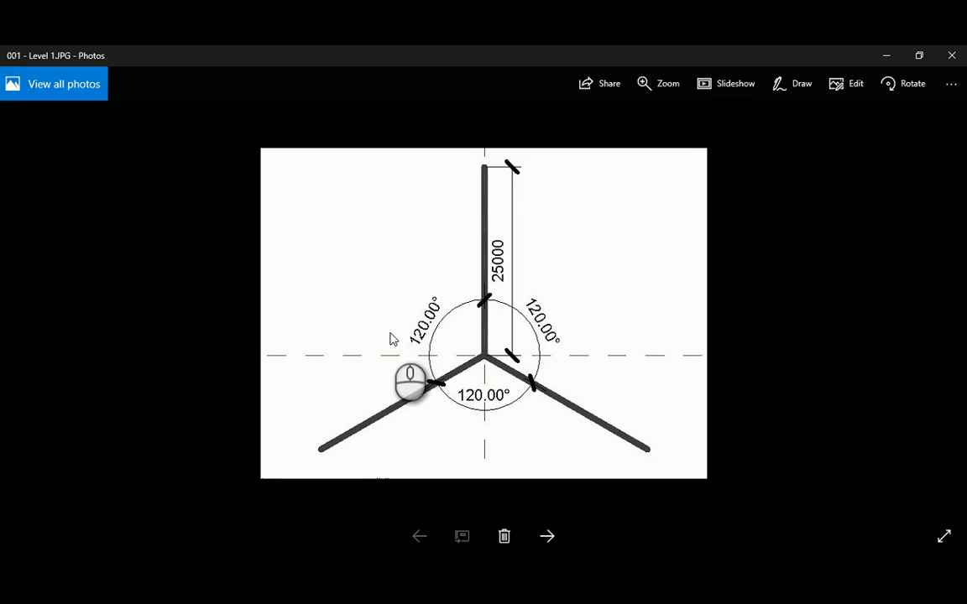
# - Browse reference images 001 through 016, ending on the final twisting conceptual mass
pyautogui.scroll(-4, 391, 338)
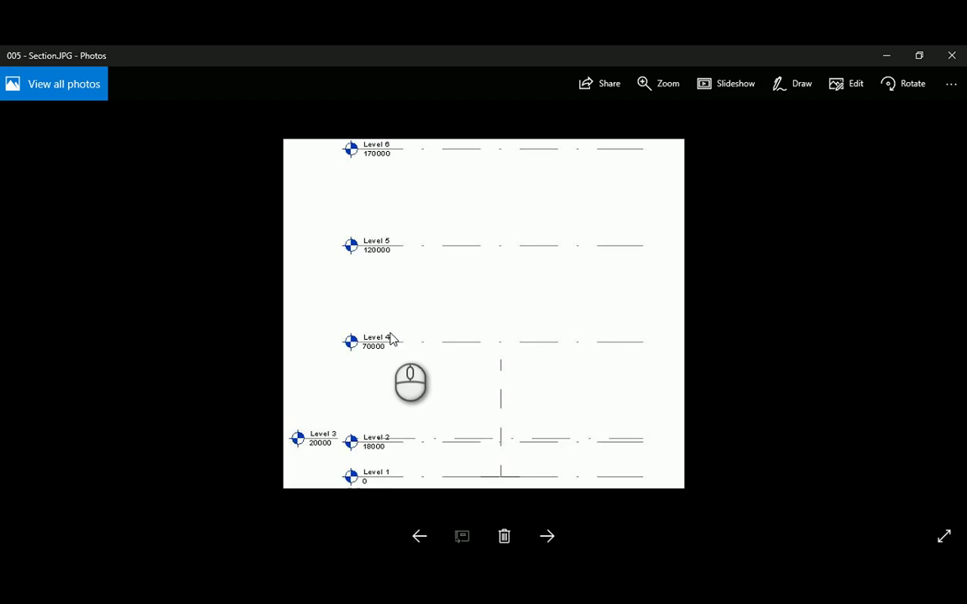
pyautogui.scroll(-1, 390, 338)
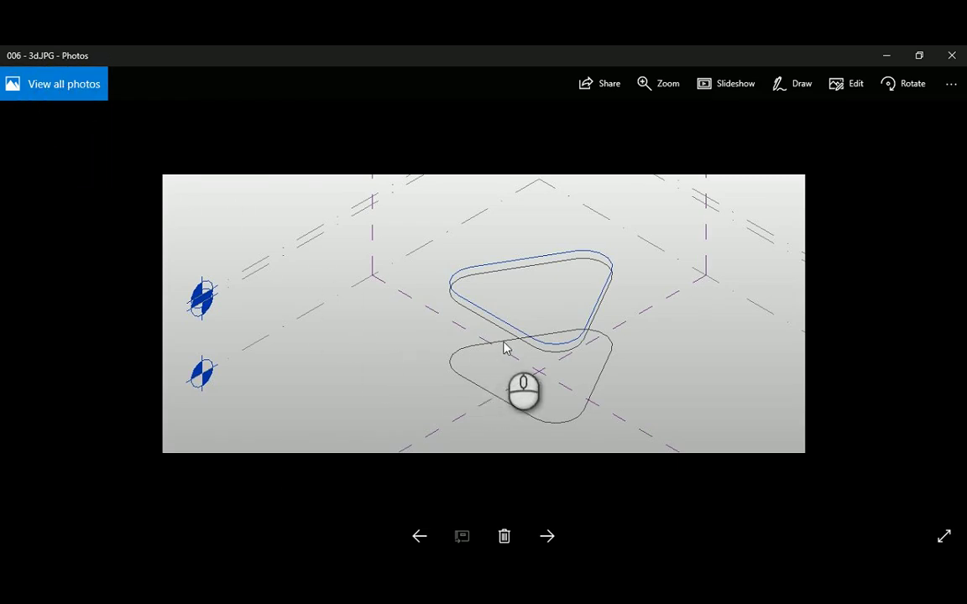
pyautogui.scroll(-1, 503, 346)
pyautogui.scroll(-1, 504, 346)
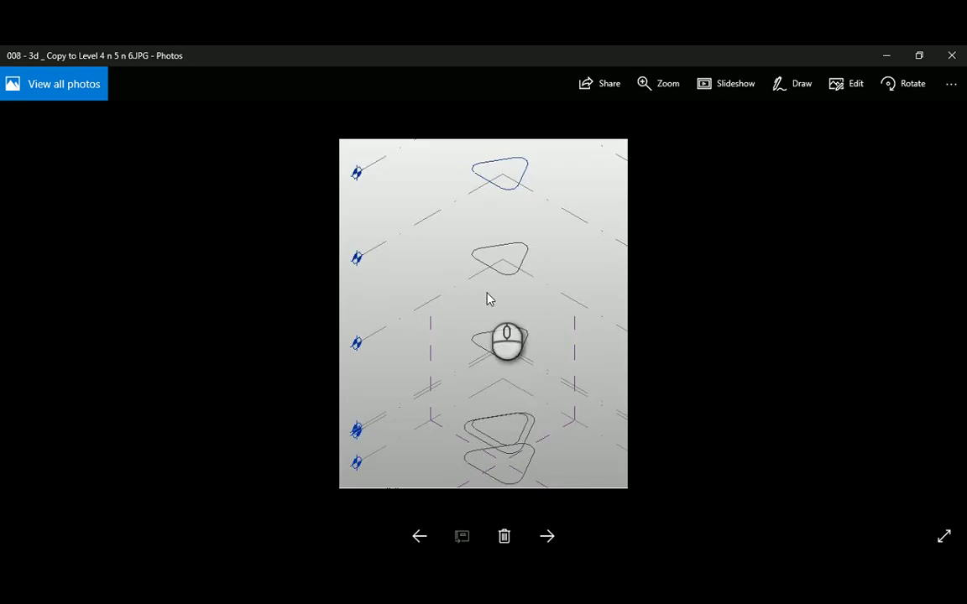
pyautogui.scroll(-1, 488, 298)
pyautogui.scroll(-4, 488, 298)
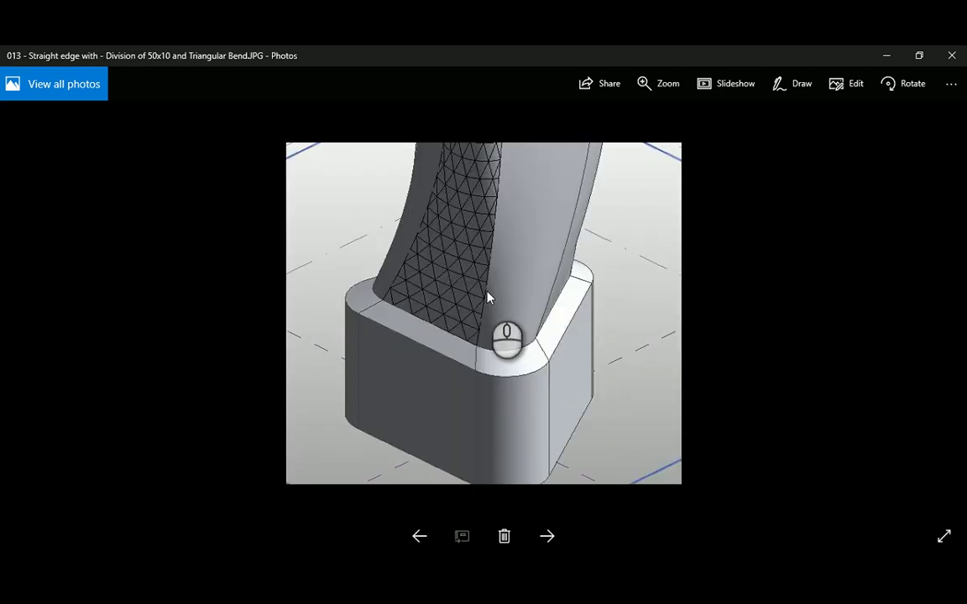
pyautogui.scroll(-3, 488, 298)
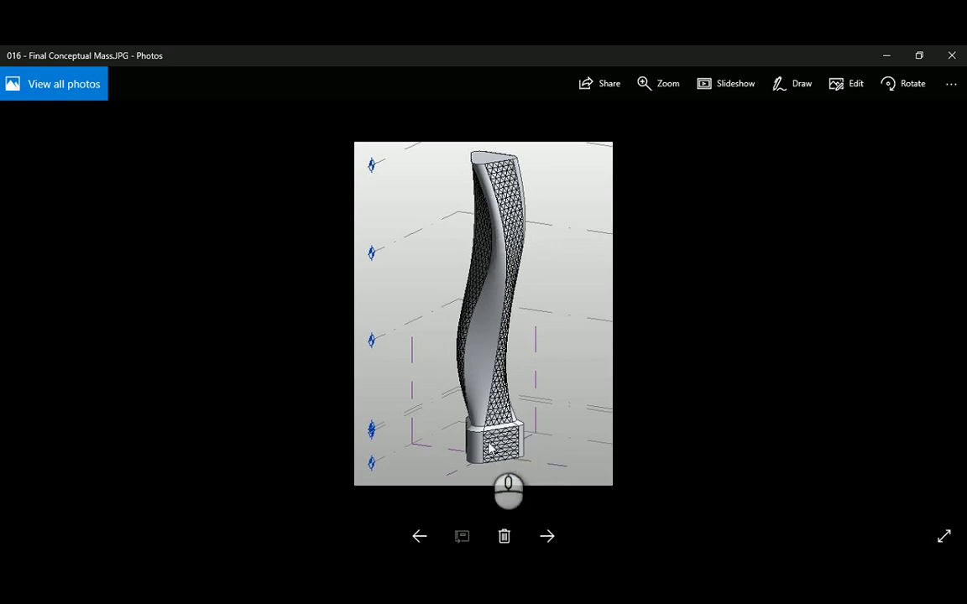
# - Step back through the reference images to 001 - Level 1
pyautogui.press('Left')
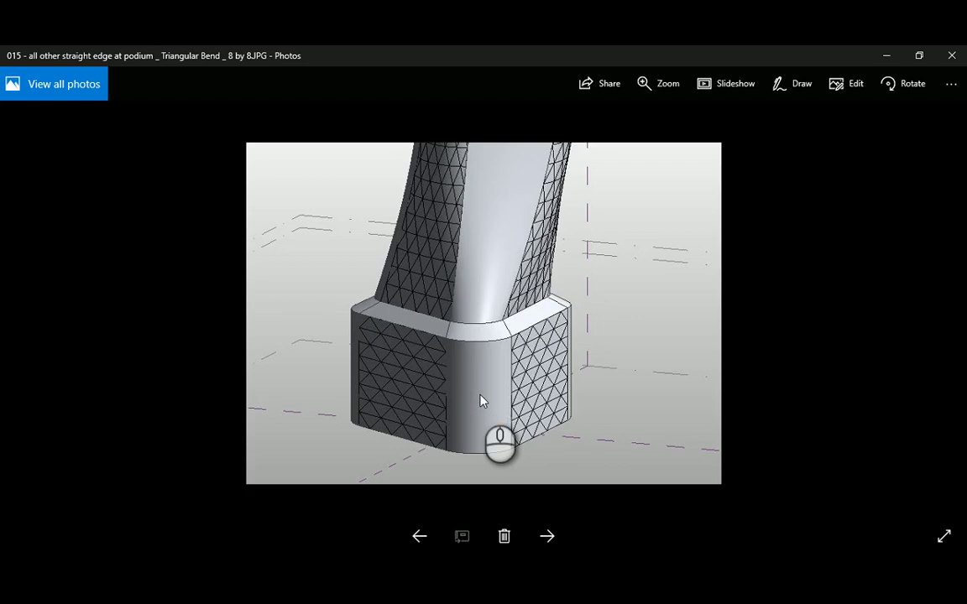
pyautogui.press('Left')
pyautogui.press('Left')
pyautogui.press('Left')
pyautogui.press('Left')
pyautogui.press('Left')
pyautogui.press('Left')
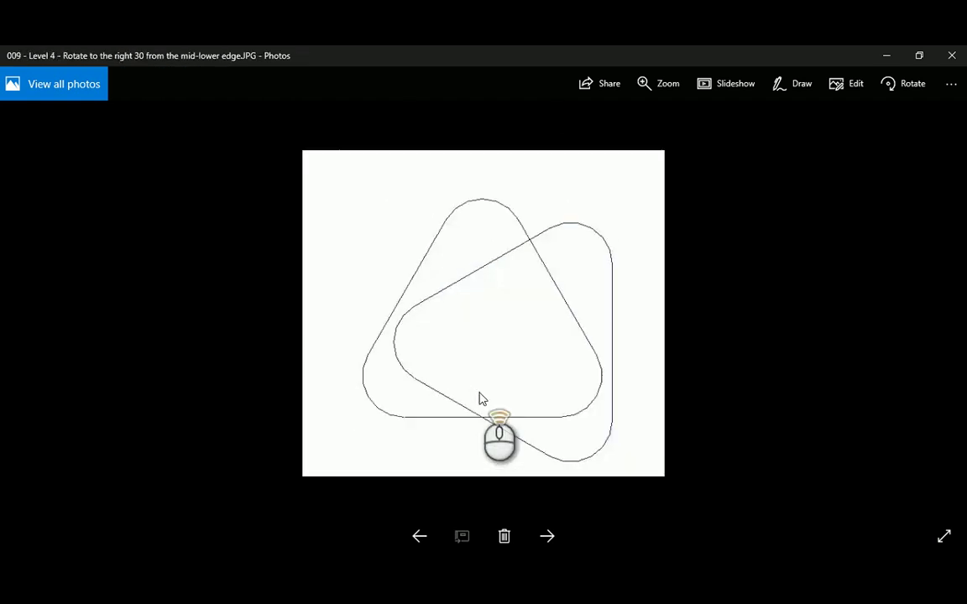
pyautogui.press('Left')
pyautogui.press('Left')
pyautogui.press('Left')
pyautogui.press('Left')
pyautogui.press('Left')
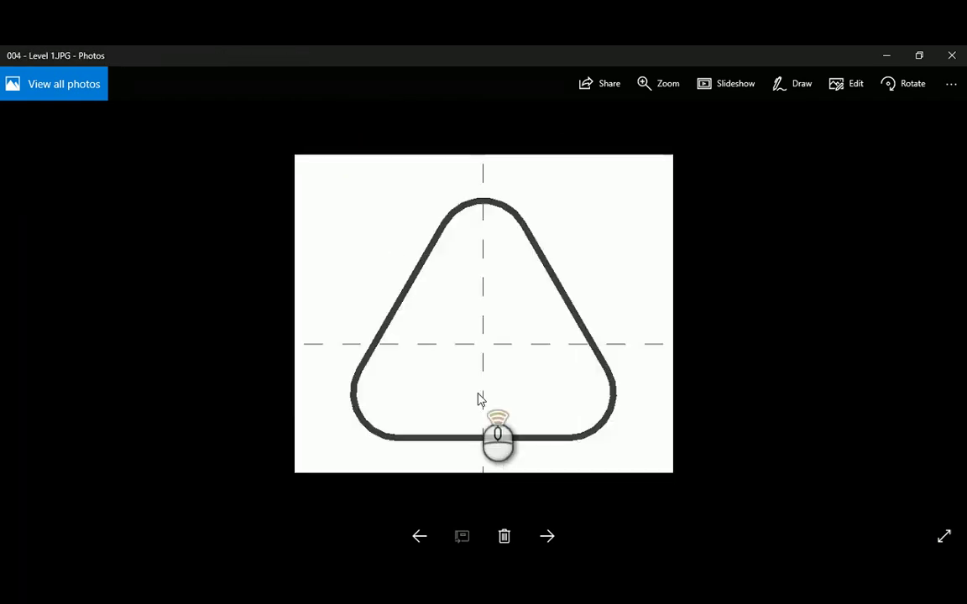
pyautogui.press('Left')
pyautogui.press('Left')
pyautogui.press('Left')
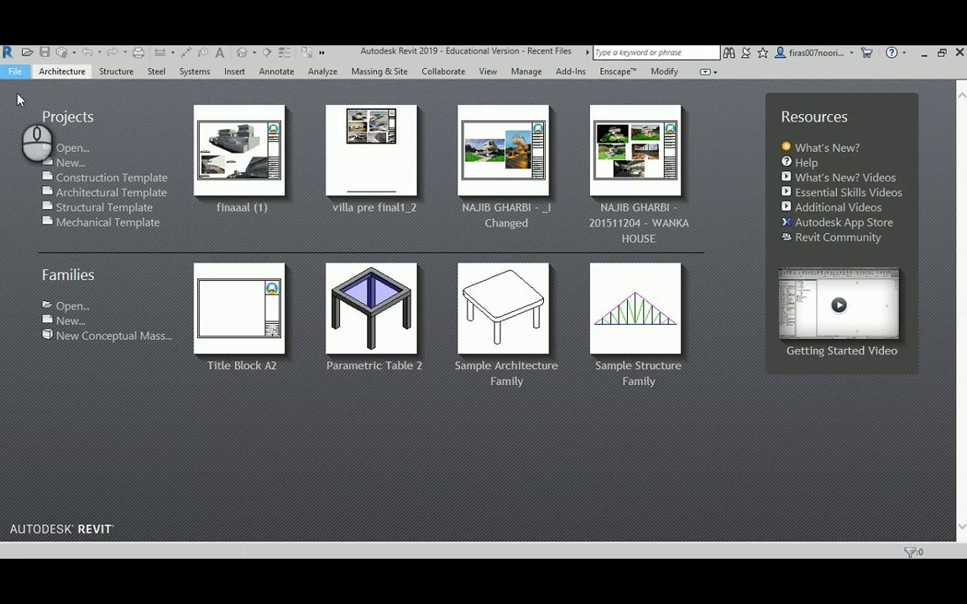
# - Create a new conceptual mass from the Metric Mass template in Family Templates > English > Conceptual Mass
pyautogui.click(16, 72)
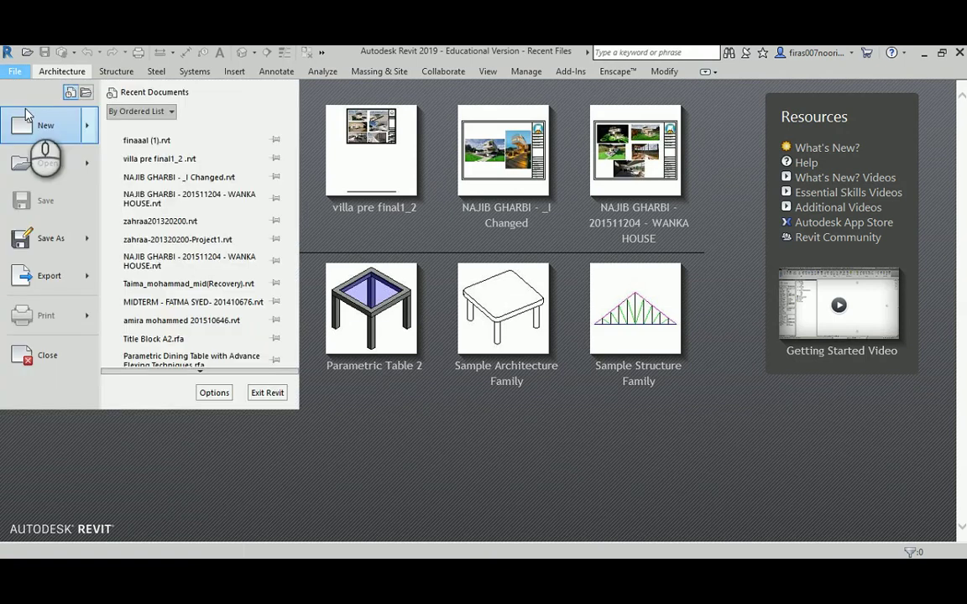
pyautogui.moveTo(38, 126)
pyautogui.click(149, 208)
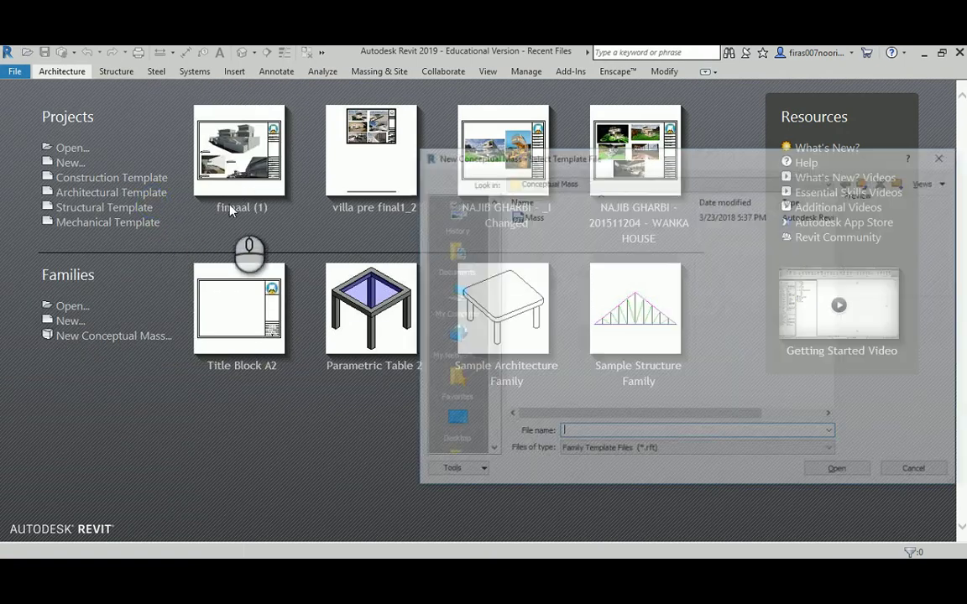
pyautogui.click(871, 180)
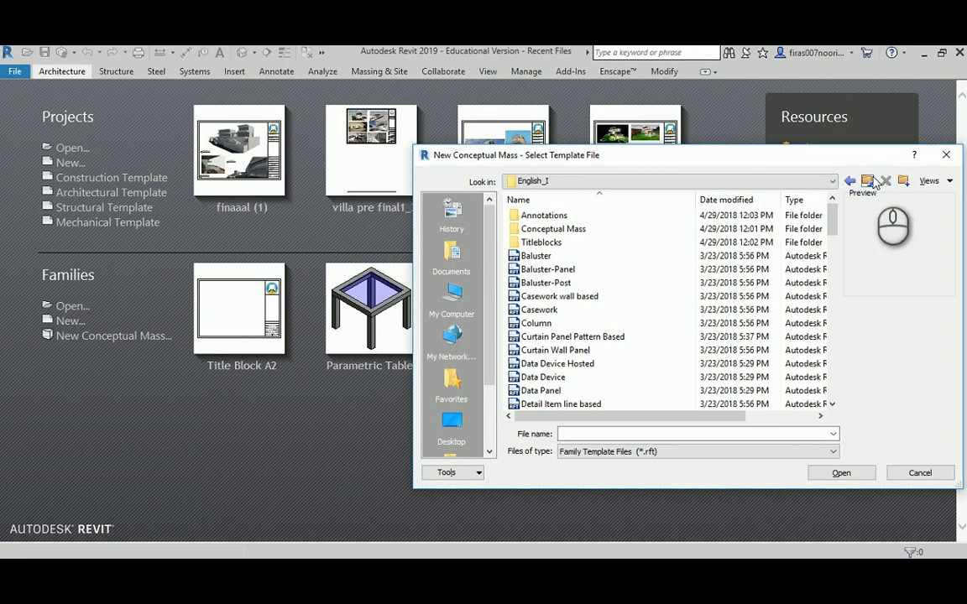
pyautogui.click(863, 181)
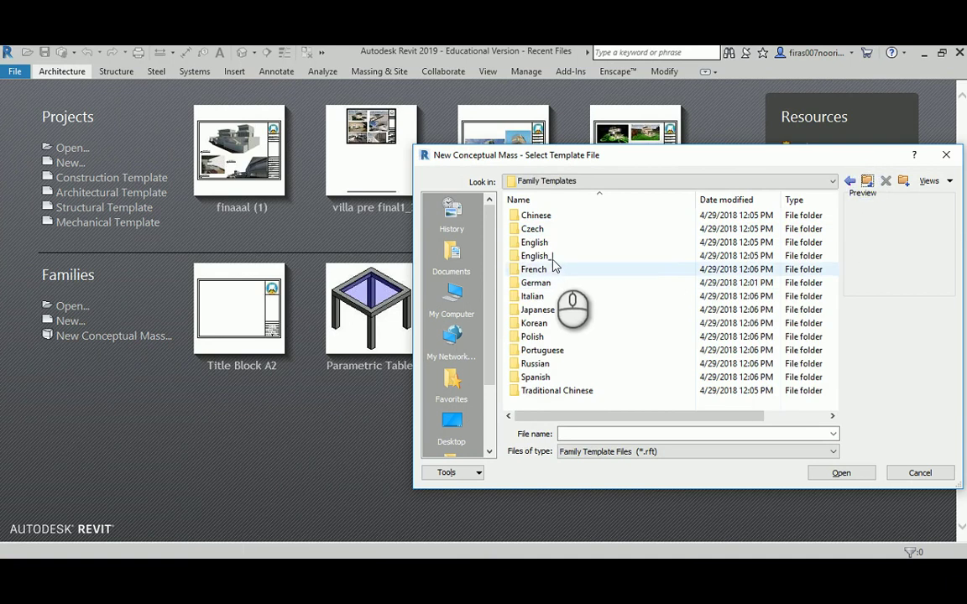
pyautogui.doubleClick(548, 244)
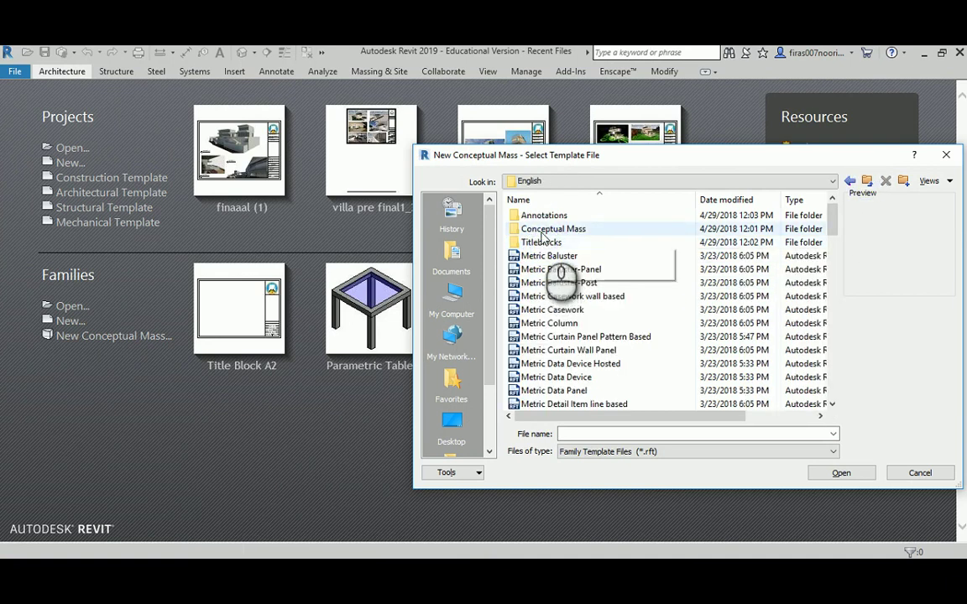
pyautogui.doubleClick(542, 228)
pyautogui.doubleClick(534, 219)
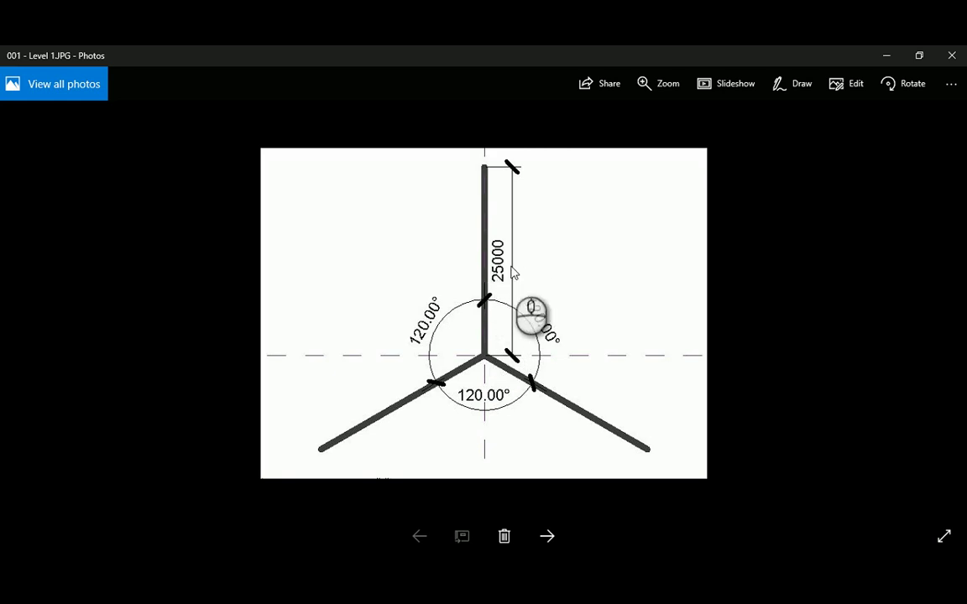
# - Bring the Revit window with the new Family1 3D view to the front
pyautogui.click(479, 557)
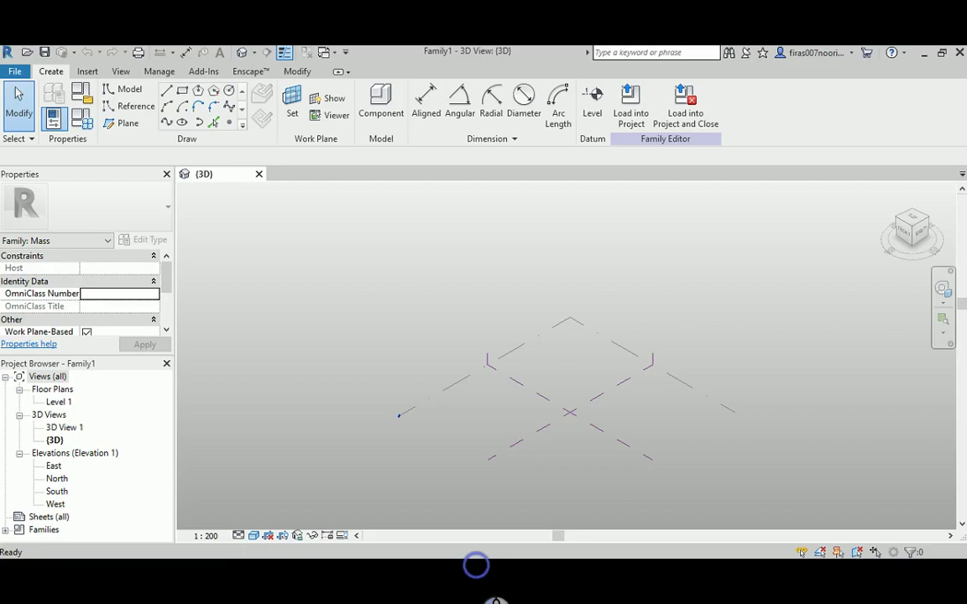
# - Open the Level 1 floor plan and check the units (UN) without changing them
pyautogui.doubleClick(59, 402)
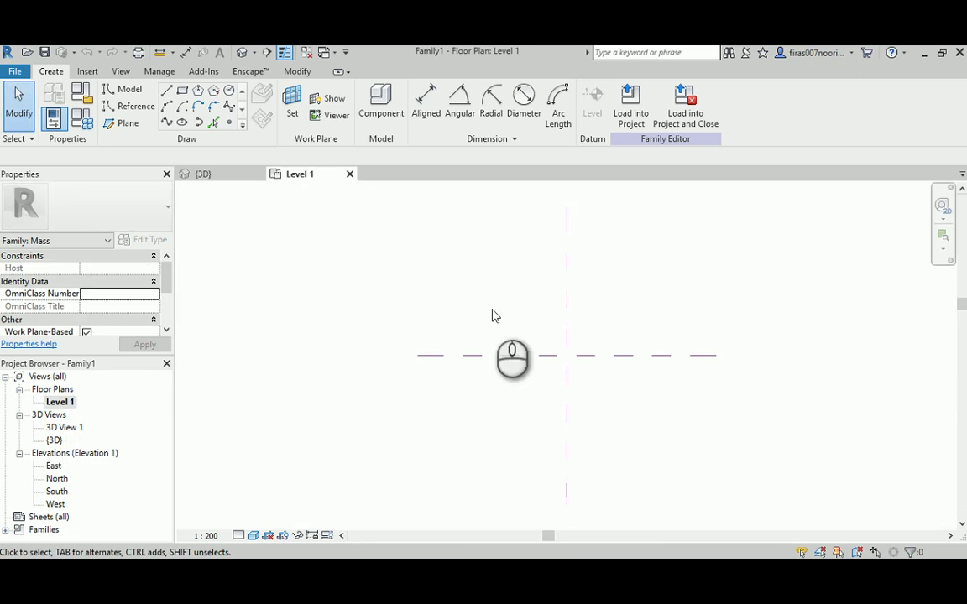
pyautogui.press('u')
pyautogui.press('n')
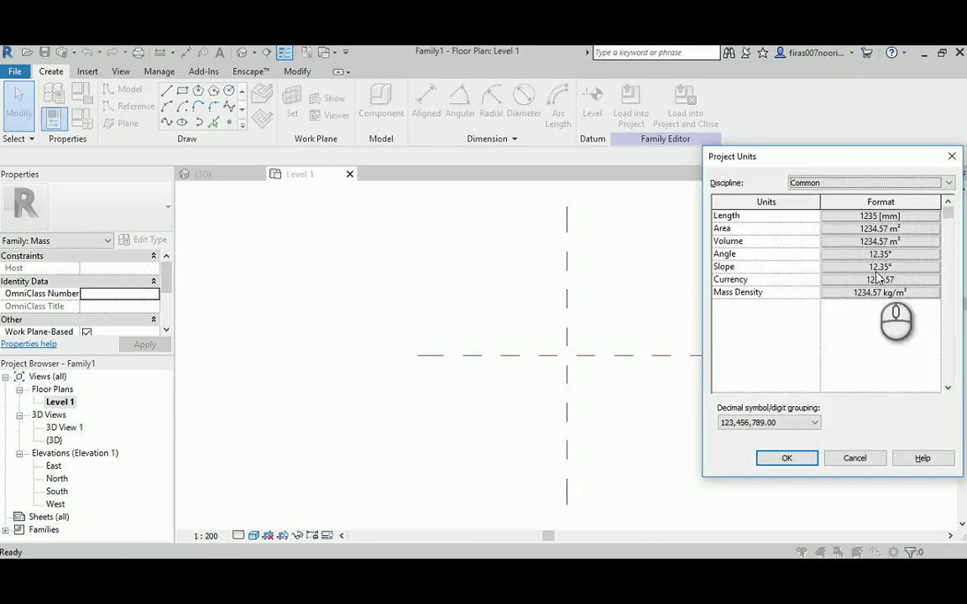
pyautogui.click(855, 458)
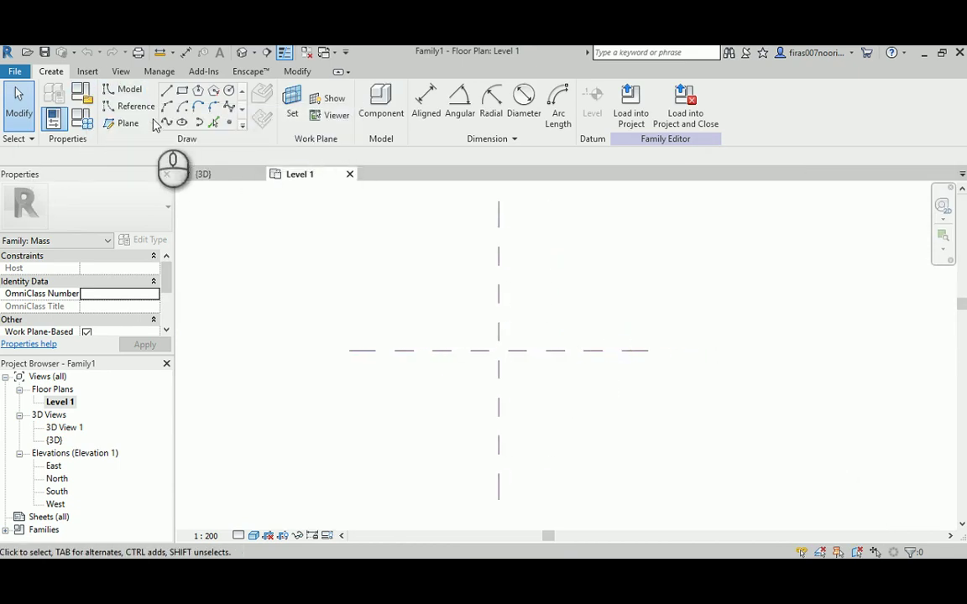
# - Draw a 25000 mm vertical model line up from the reference-plane intersection and select it
pyautogui.click(126, 89)
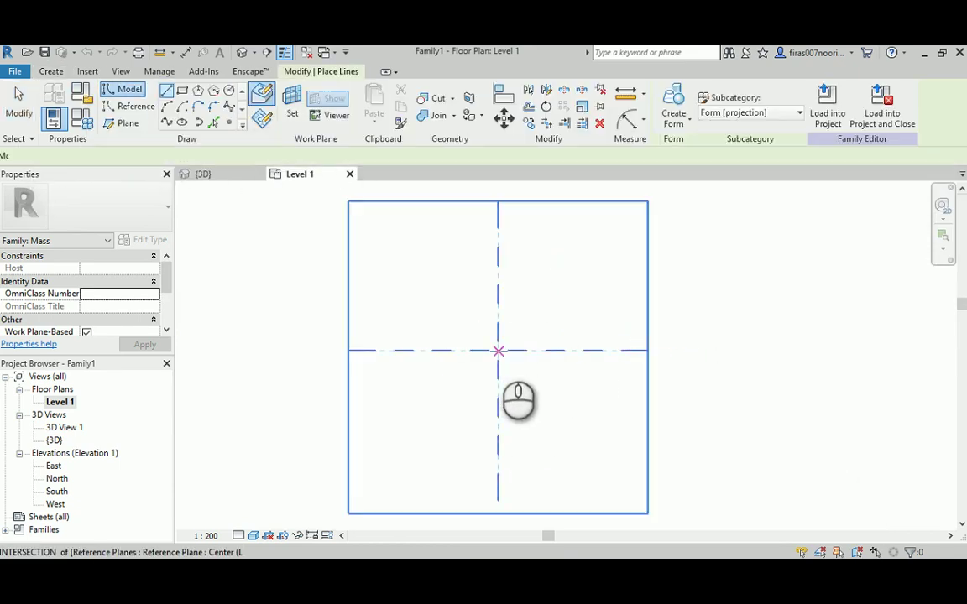
pyautogui.click(498, 351)
pyautogui.scroll(1, 498, 275)
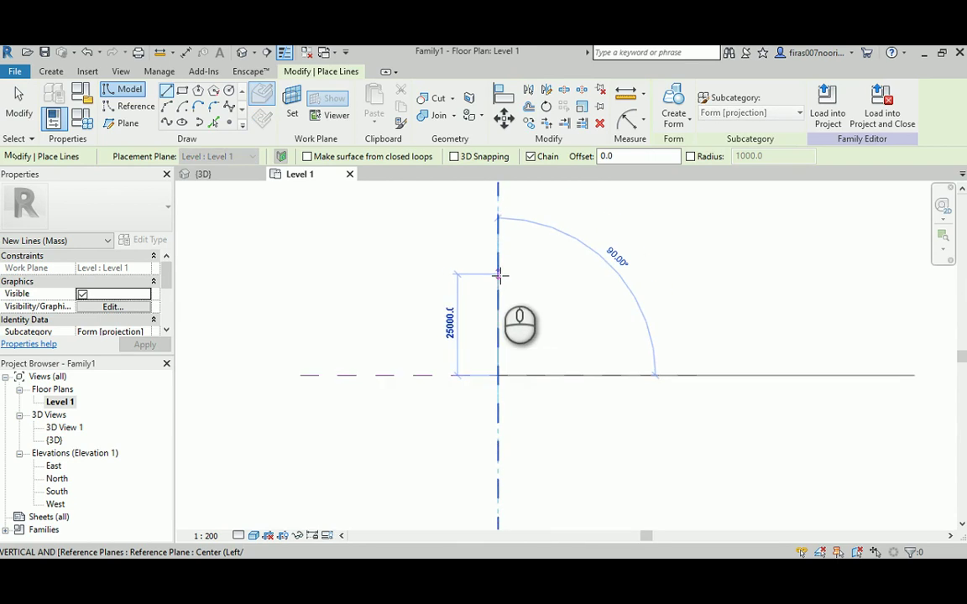
pyautogui.click(499, 275)
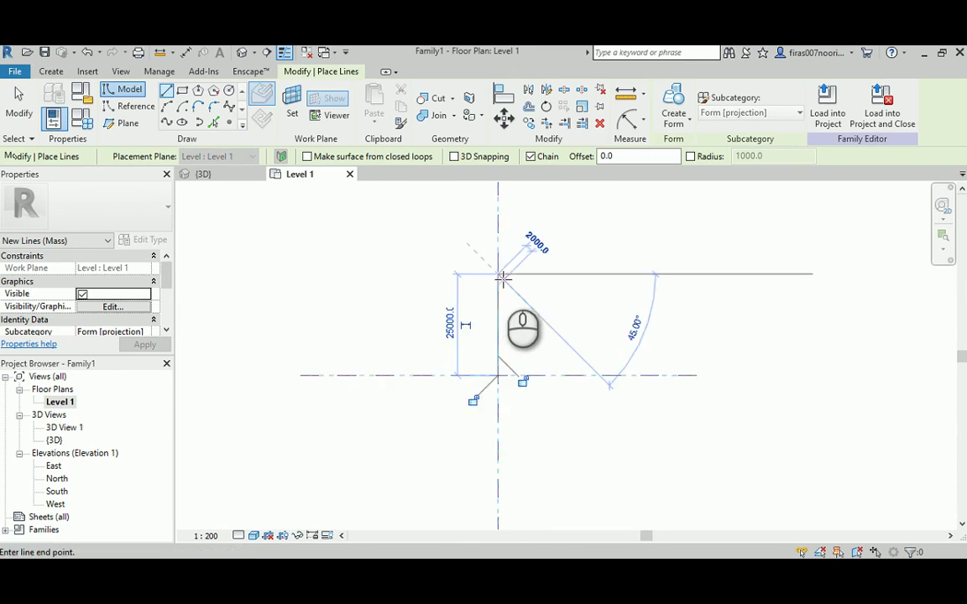
pyautogui.press('Escape')
pyautogui.press('Escape')
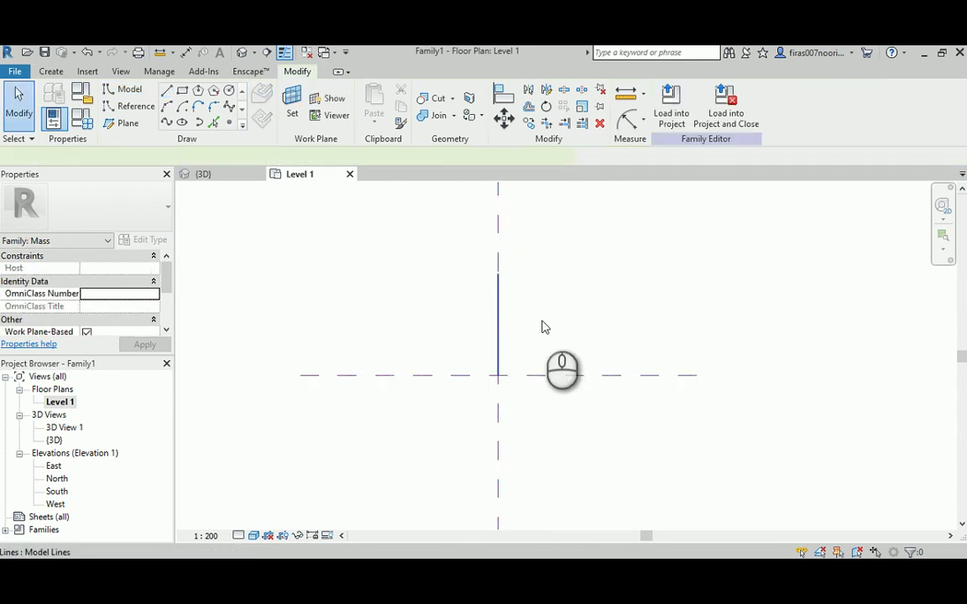
pyautogui.click(498, 326)
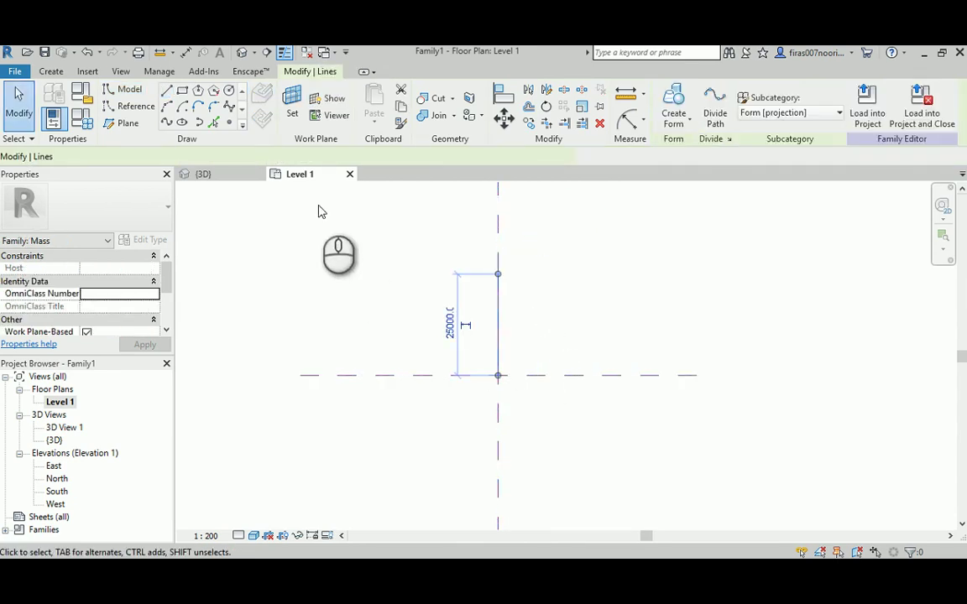
# - Rotate a copy of the vertical line 120° to the right about its bottom endpoint
pyautogui.click(546, 107)
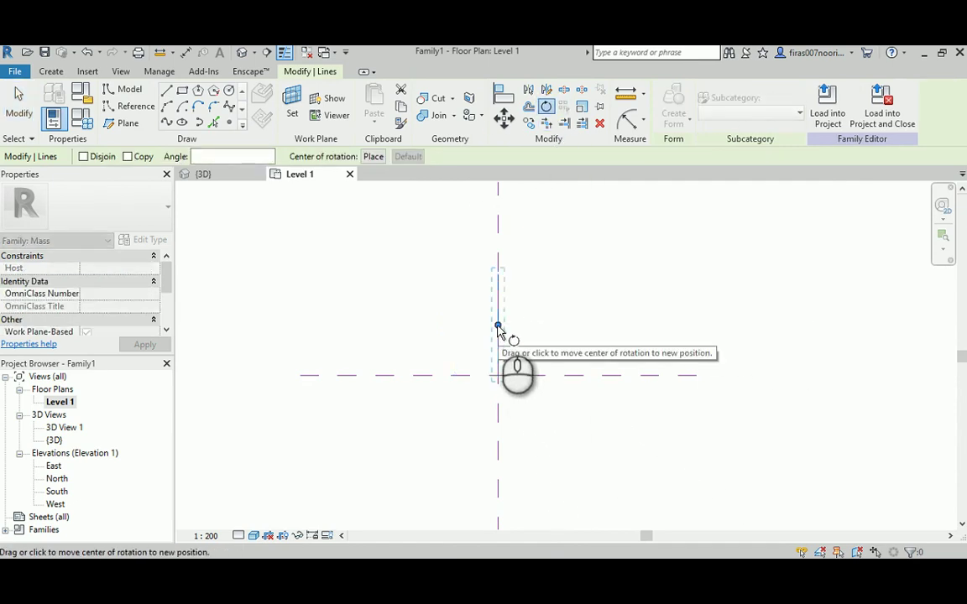
pyautogui.moveTo(499, 325); pyautogui.dragTo(500, 376)
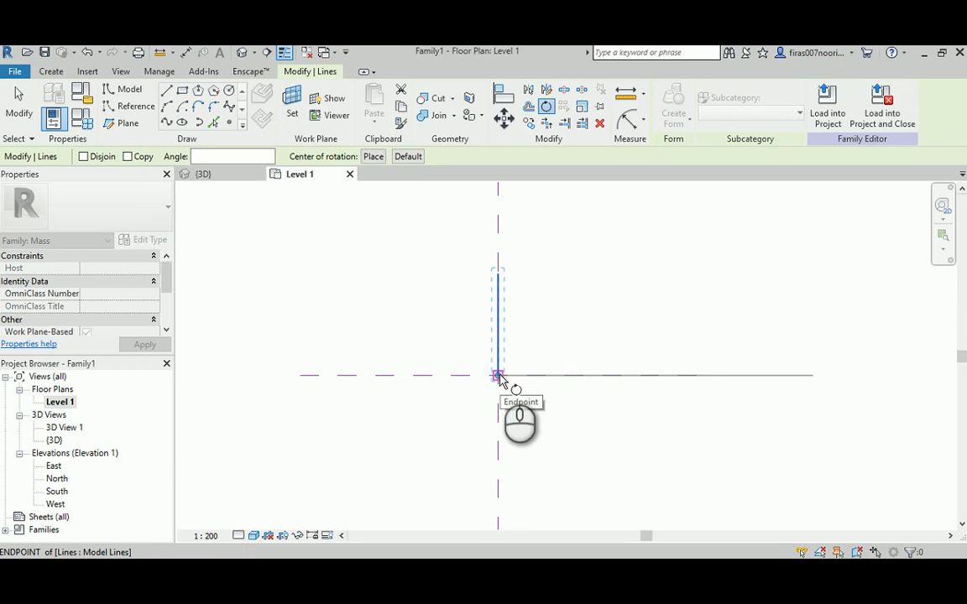
pyautogui.click(127, 156)
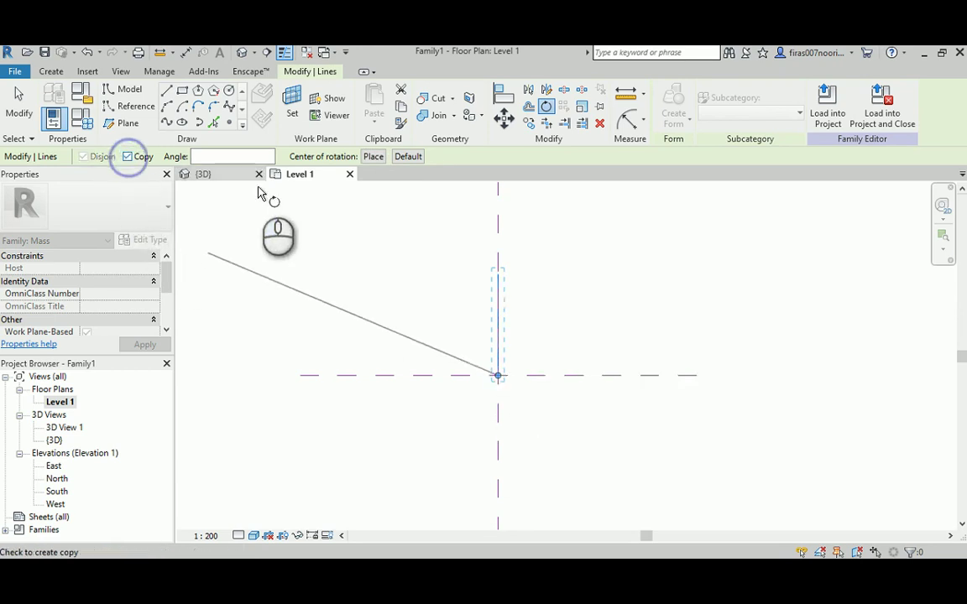
pyautogui.click(495, 241)
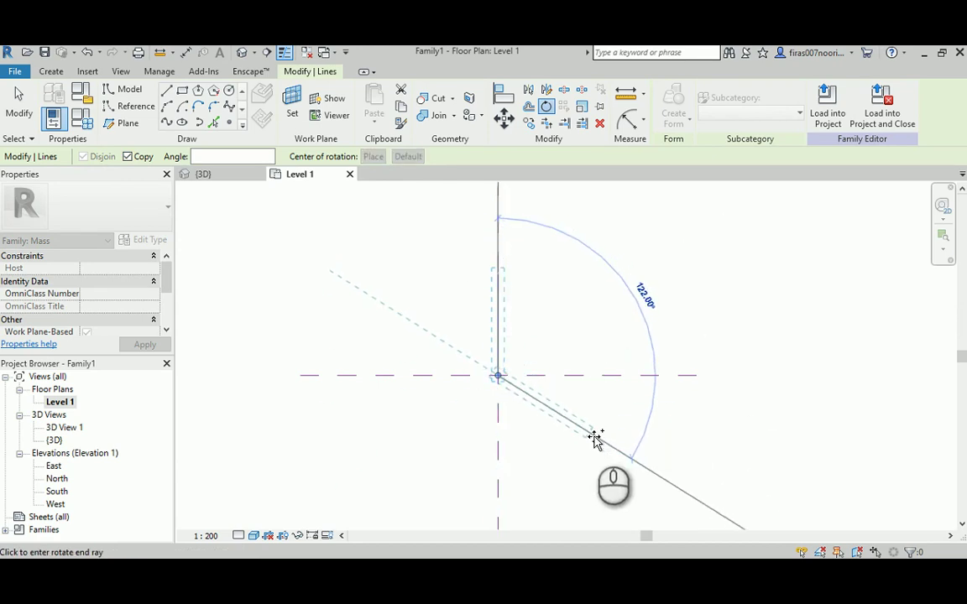
pyautogui.click(595, 432)
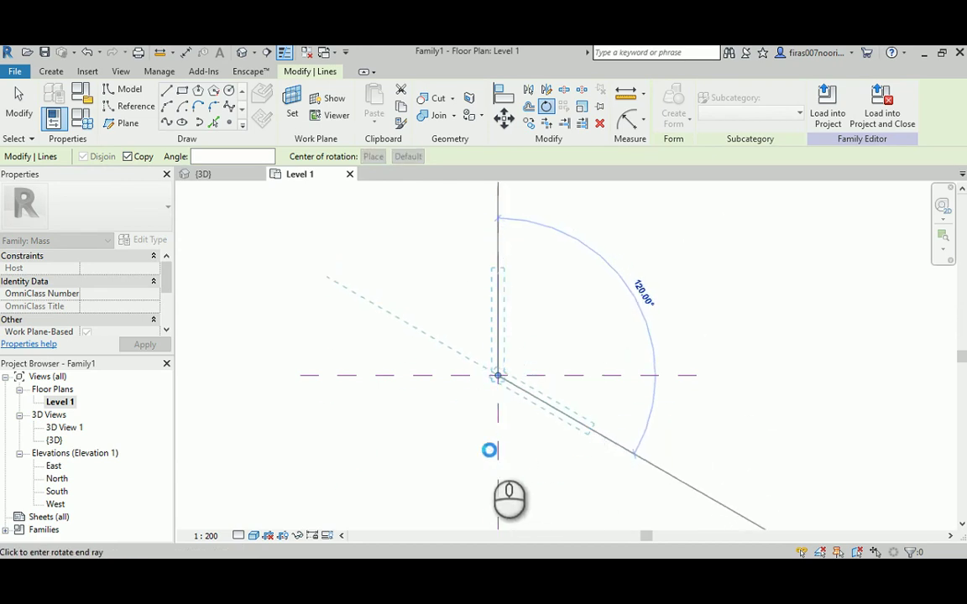
# - Rotate another copy of the vertical line 120° to the left about the plane intersection
pyautogui.click(497, 303)
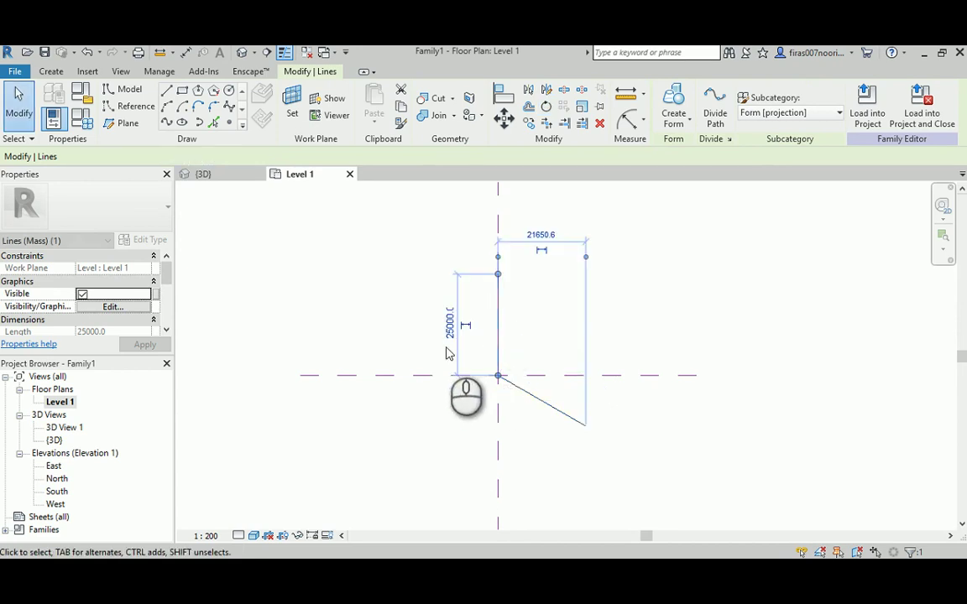
pyautogui.click(547, 106)
pyautogui.moveTo(496, 340); pyautogui.dragTo(498, 376)
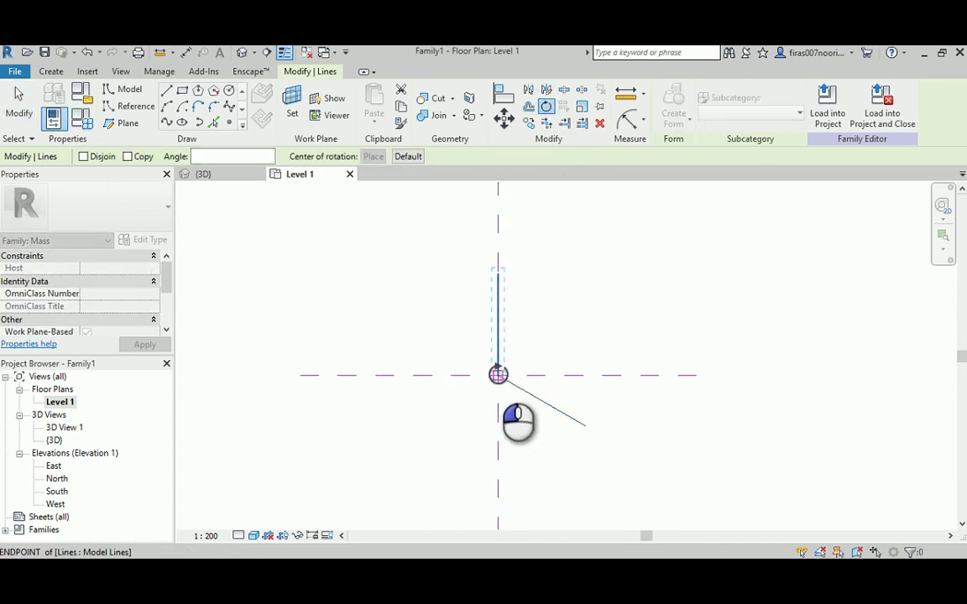
pyautogui.click(128, 157)
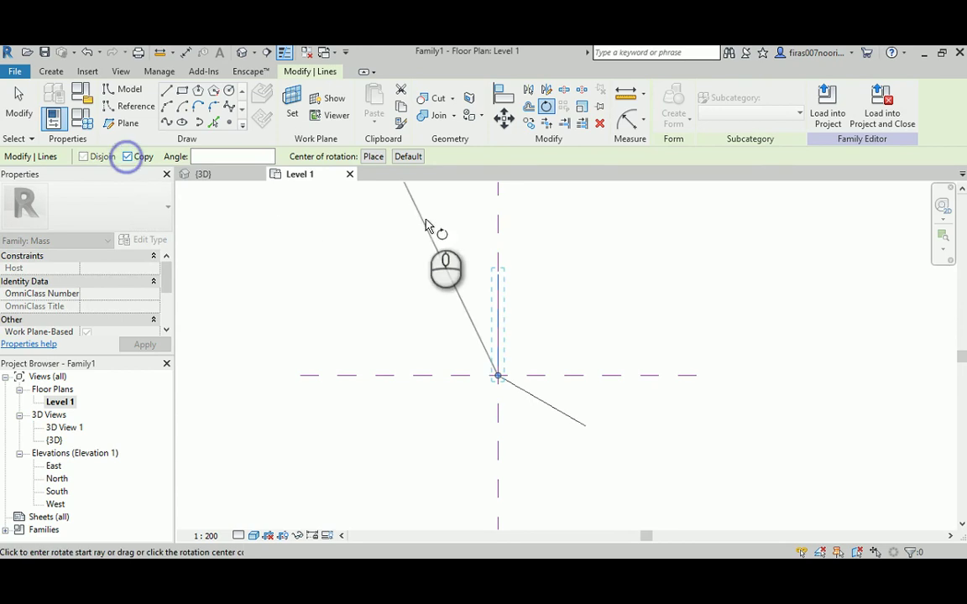
pyautogui.click(498, 218)
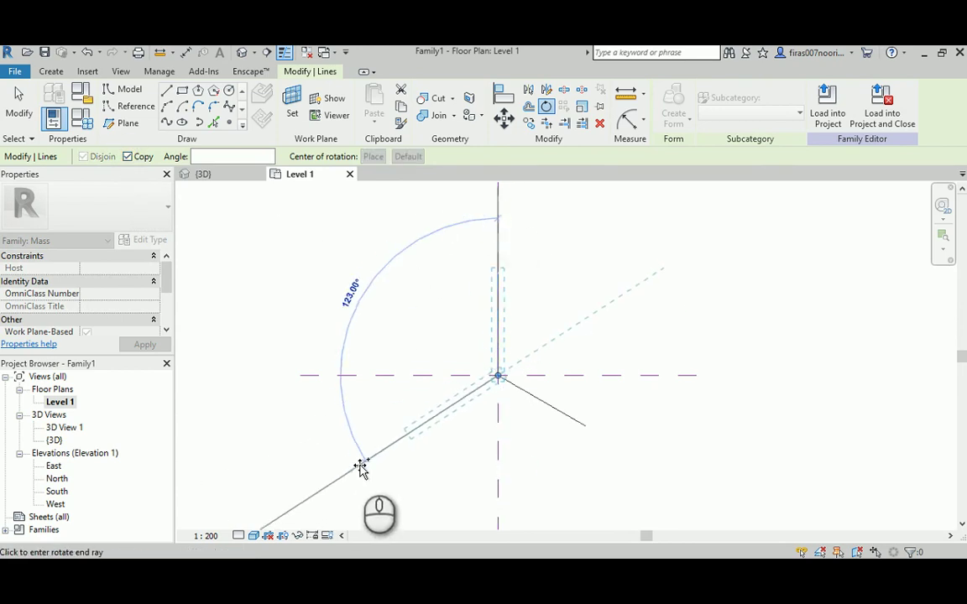
pyautogui.click(359, 455)
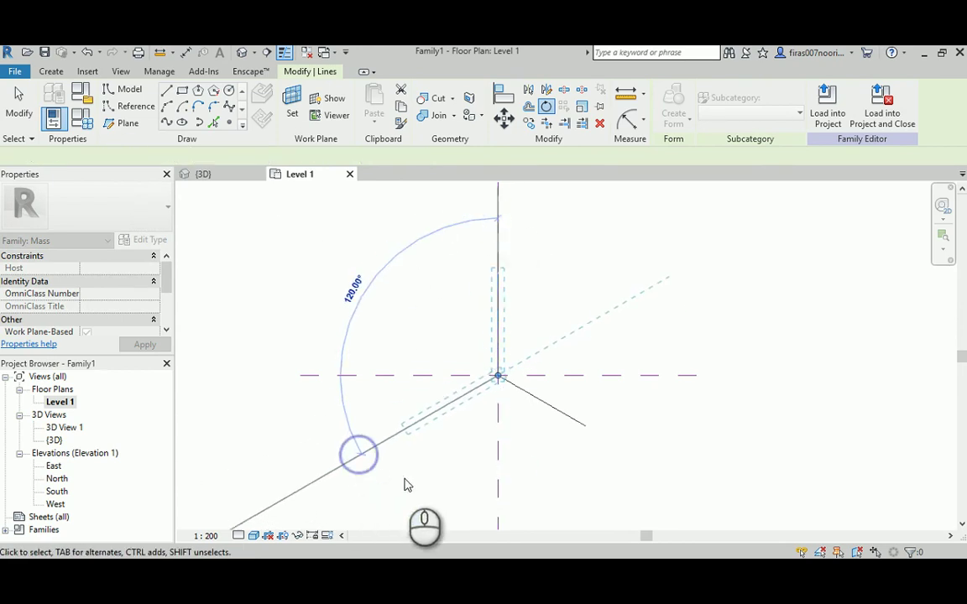
pyautogui.click(516, 432)
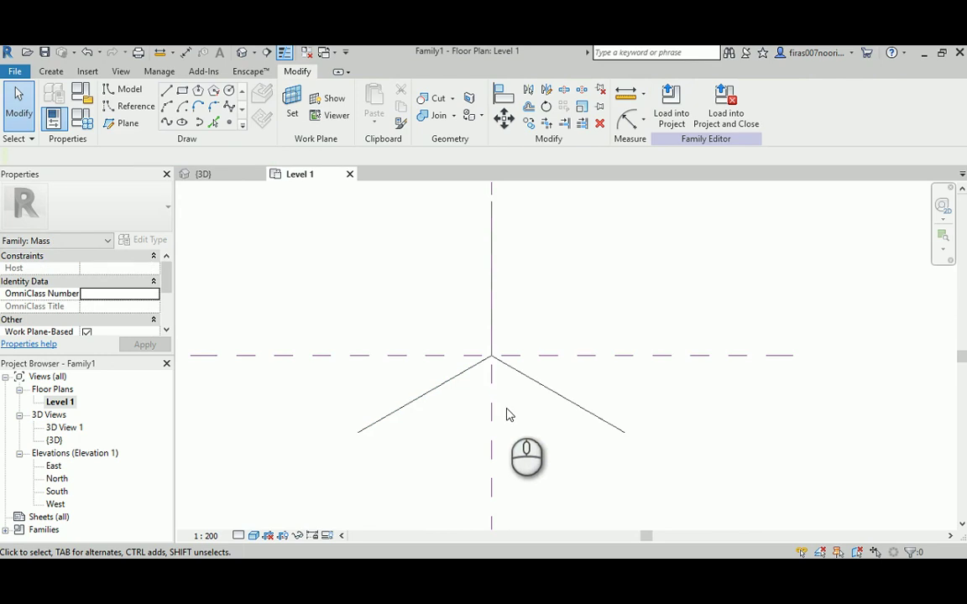
pyautogui.scroll(2, 522, 320)
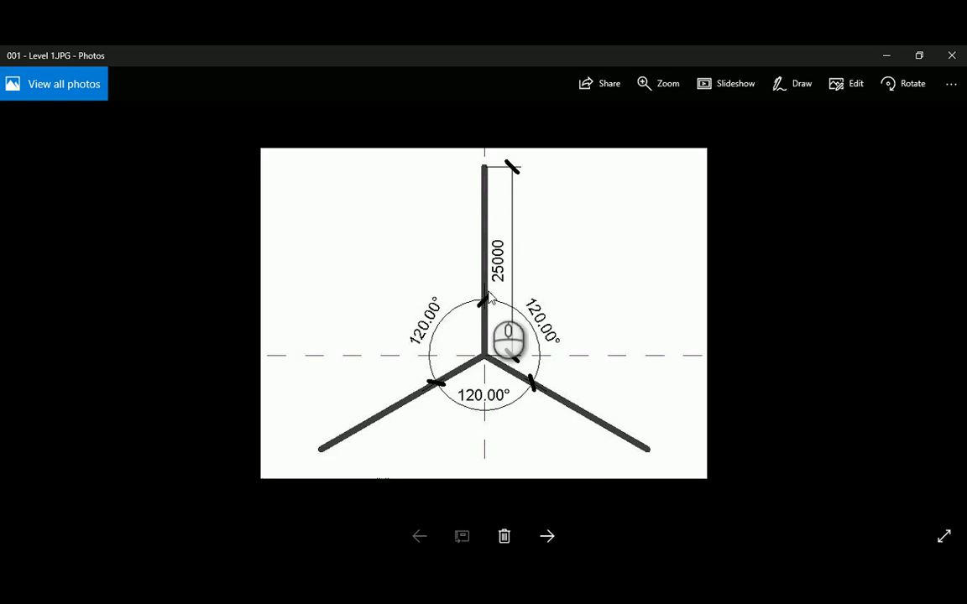
# - Check the 002 - Level 1 sketch of the triangle joining the arm ends, and start the Model Line tool
pyautogui.press('Right')
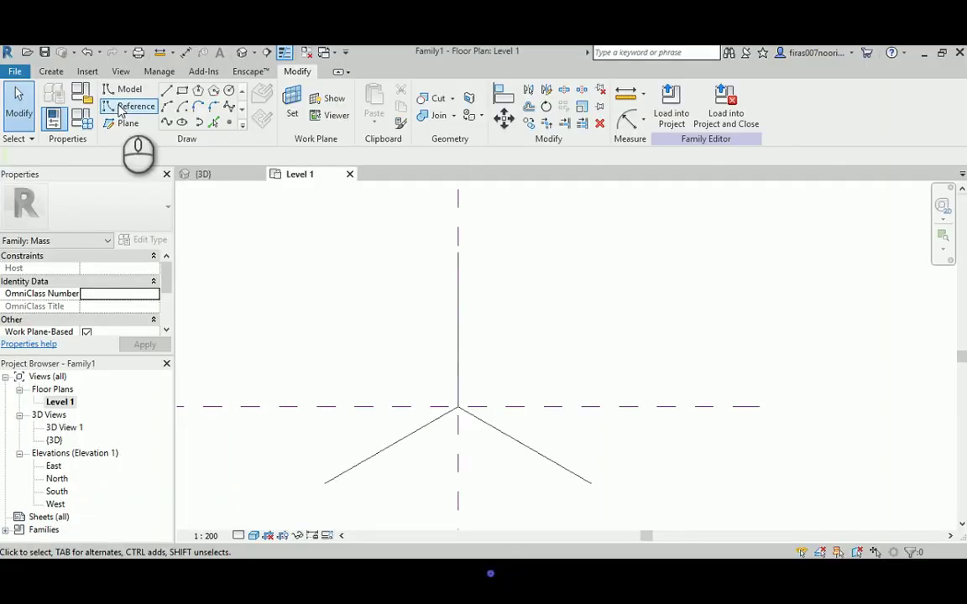
pyautogui.click(116, 89)
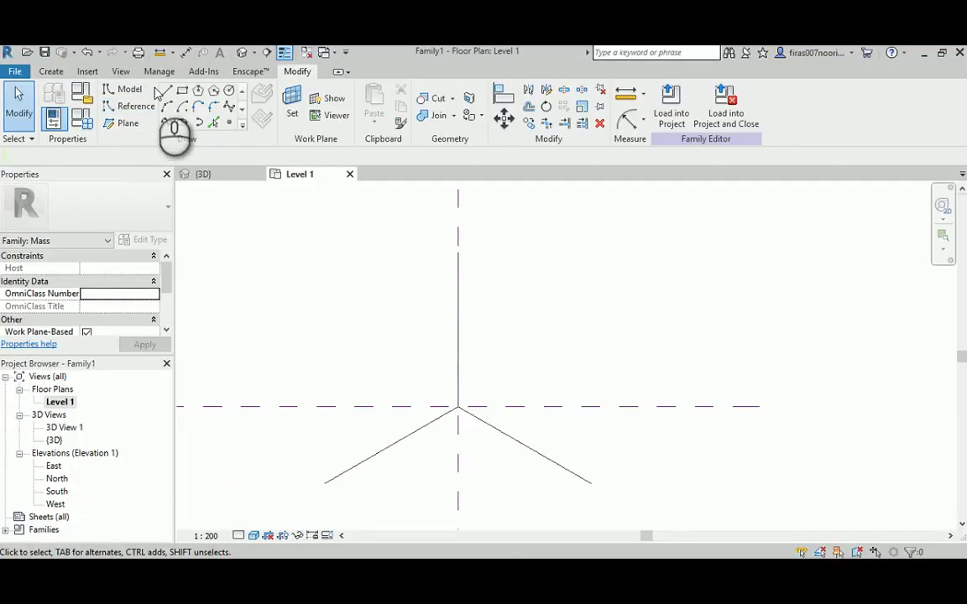
# - Draw three model lines joining the arm tips into a closed triangle, then view the next reference sketch
pyautogui.click(454, 253)
pyautogui.click(592, 489)
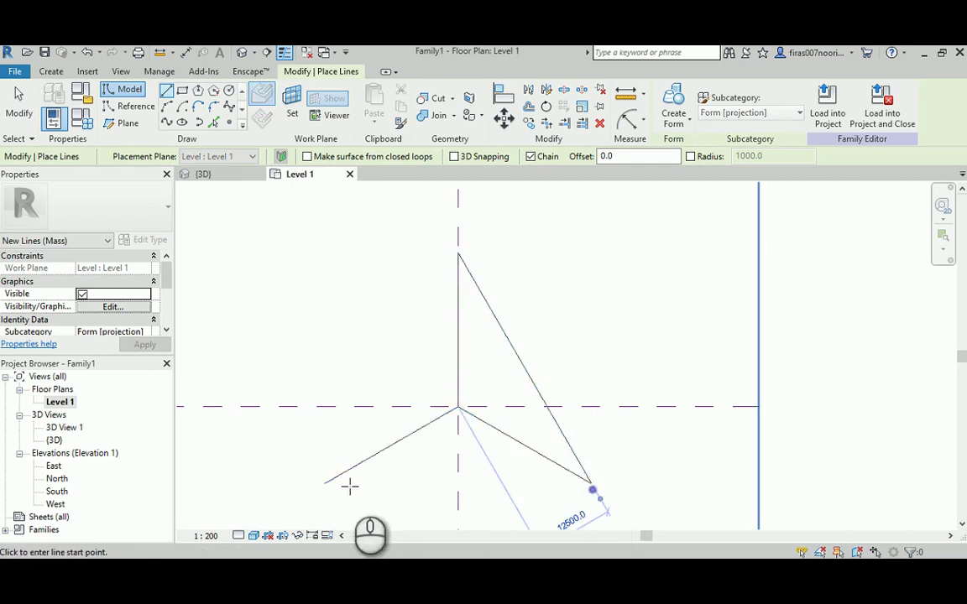
pyautogui.click(325, 483)
pyautogui.click(457, 252)
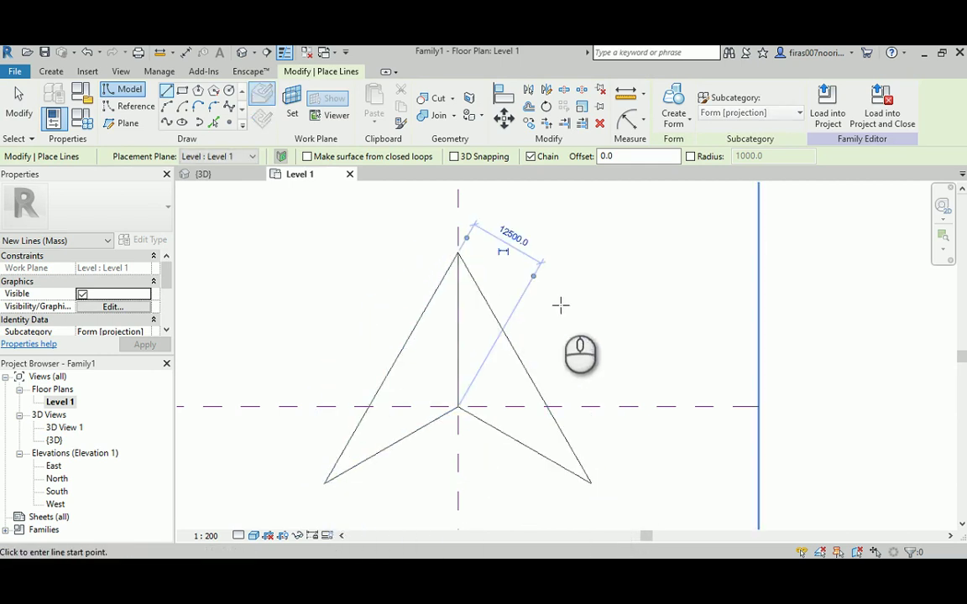
pyautogui.click(324, 485)
pyautogui.click(591, 483)
pyautogui.press('Escape')
pyautogui.press('Escape')
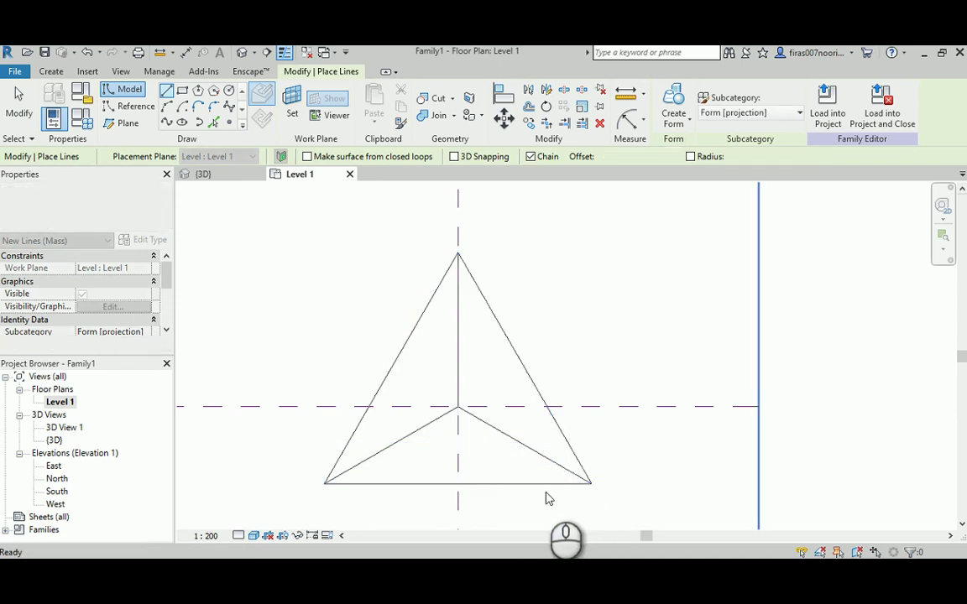
pyautogui.hotkey('alt', 'Tab')
pyautogui.press('Right')
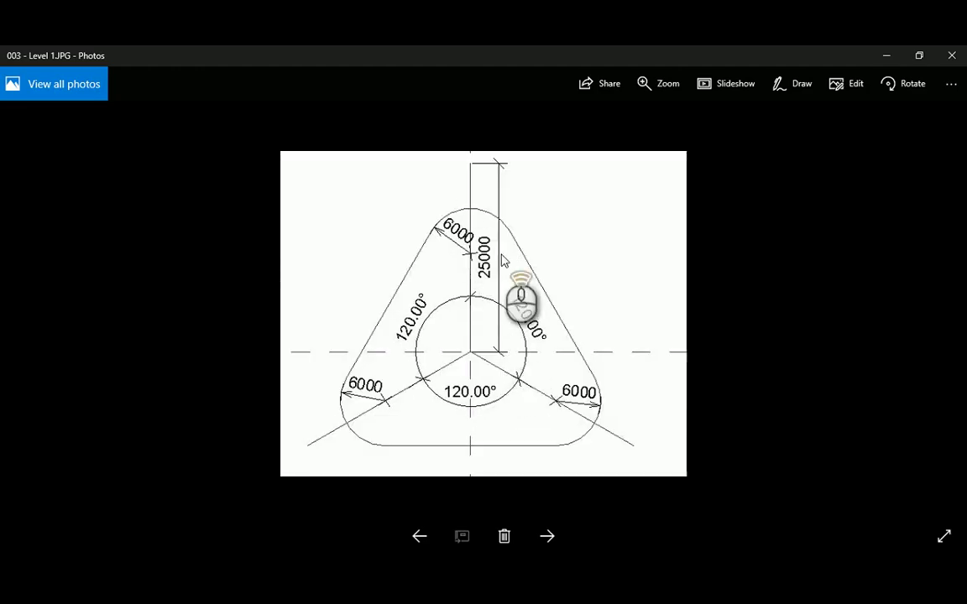
# - Compare reference sketches 002 and 003 in Photos, then return to the Revit plan
pyautogui.scroll(1, 508, 277)
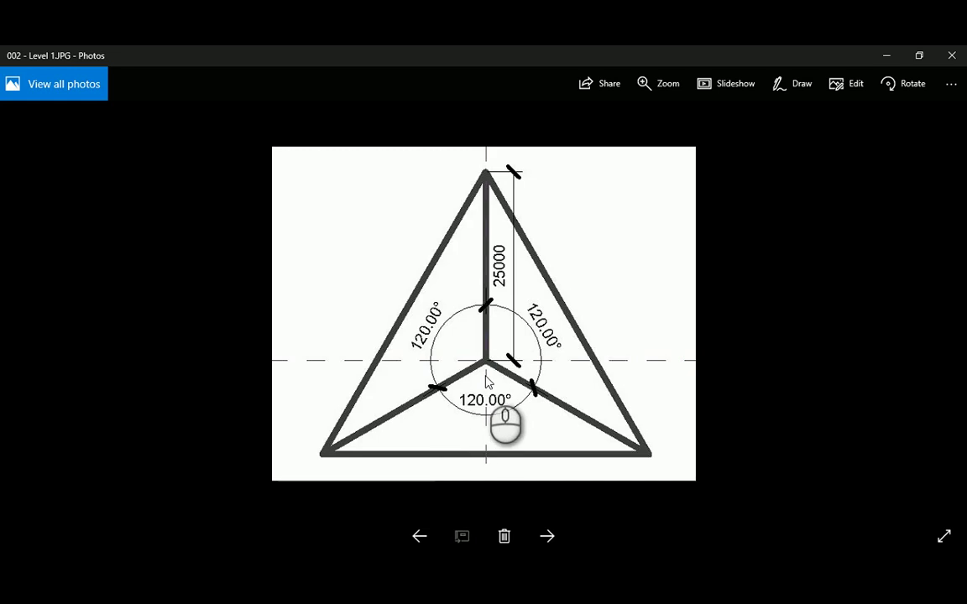
pyautogui.scroll(-1, 488, 380)
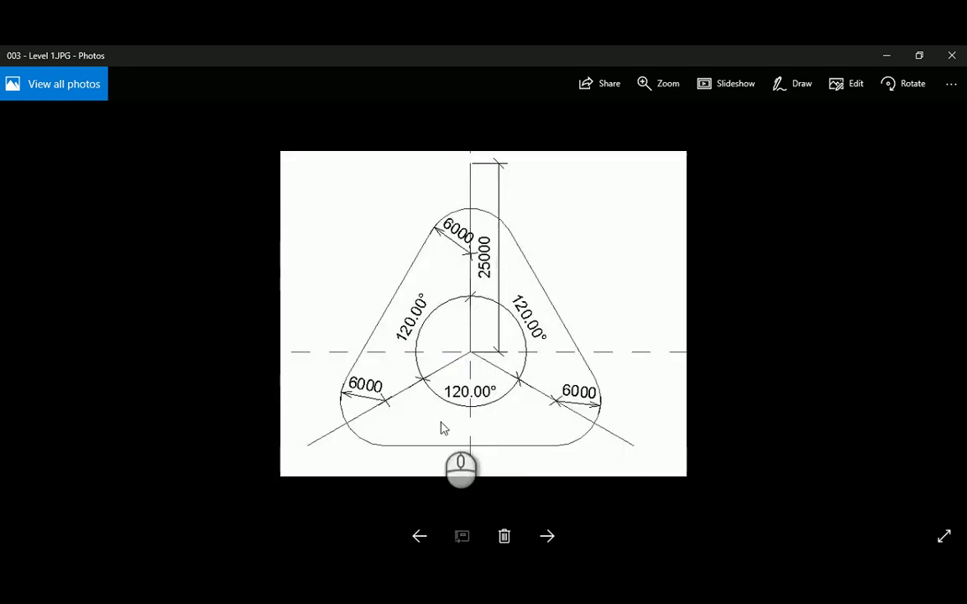
pyautogui.hotkey('alt', 'Tab')
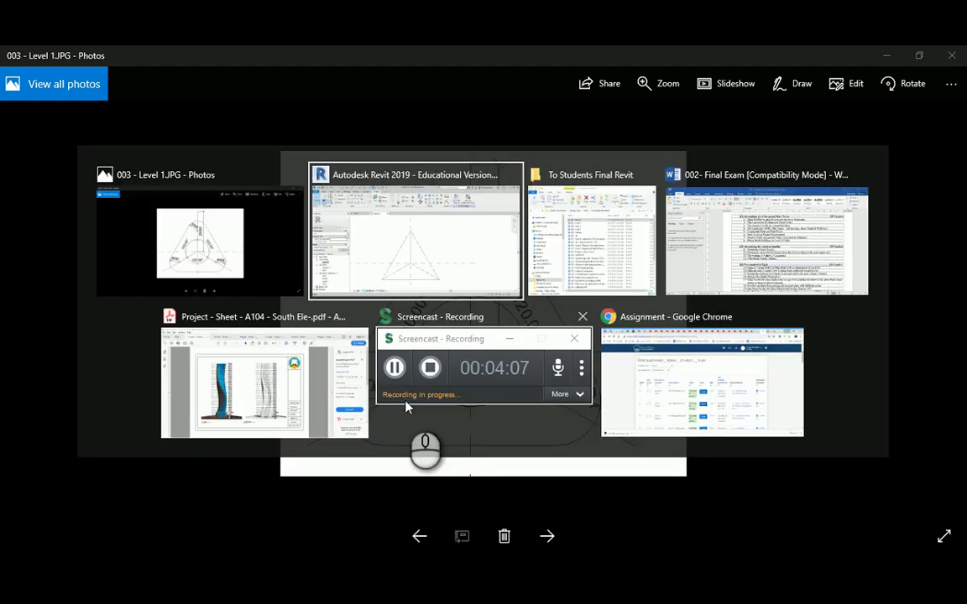
# - Delete the vertical arm line from the Level 1 plan
pyautogui.click(456, 307)
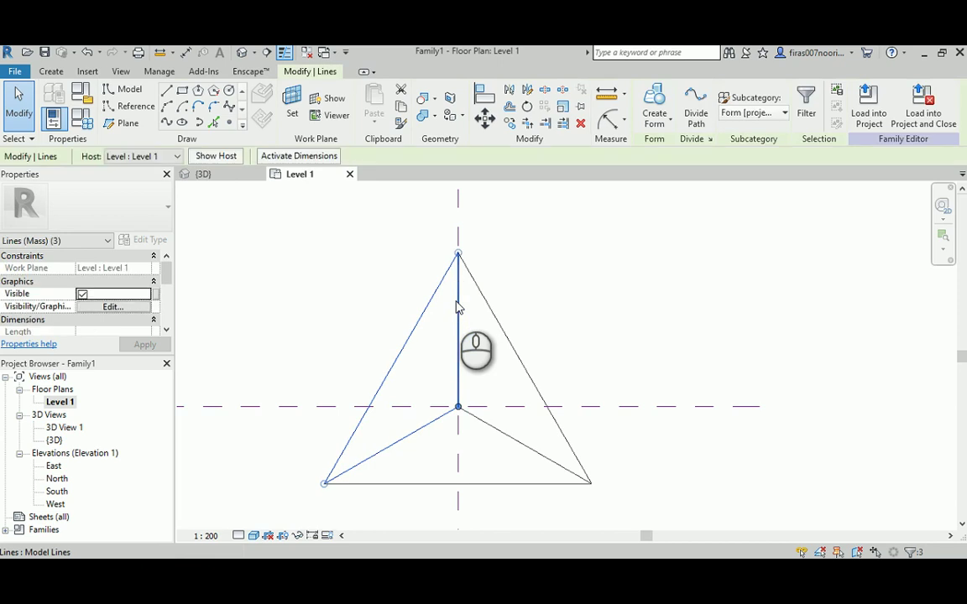
pyautogui.press('Escape')
pyautogui.click(457, 309)
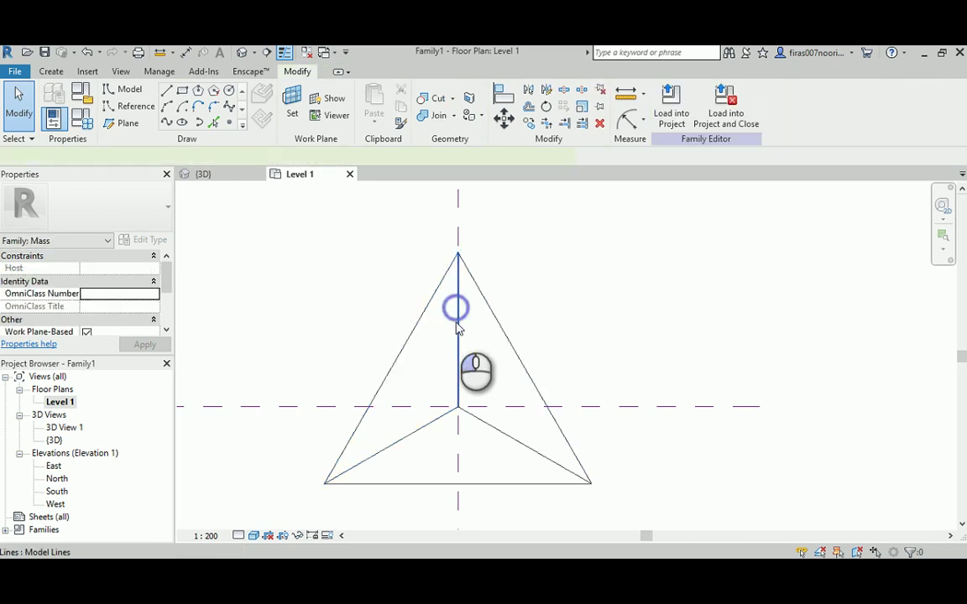
pyautogui.press('Delete')
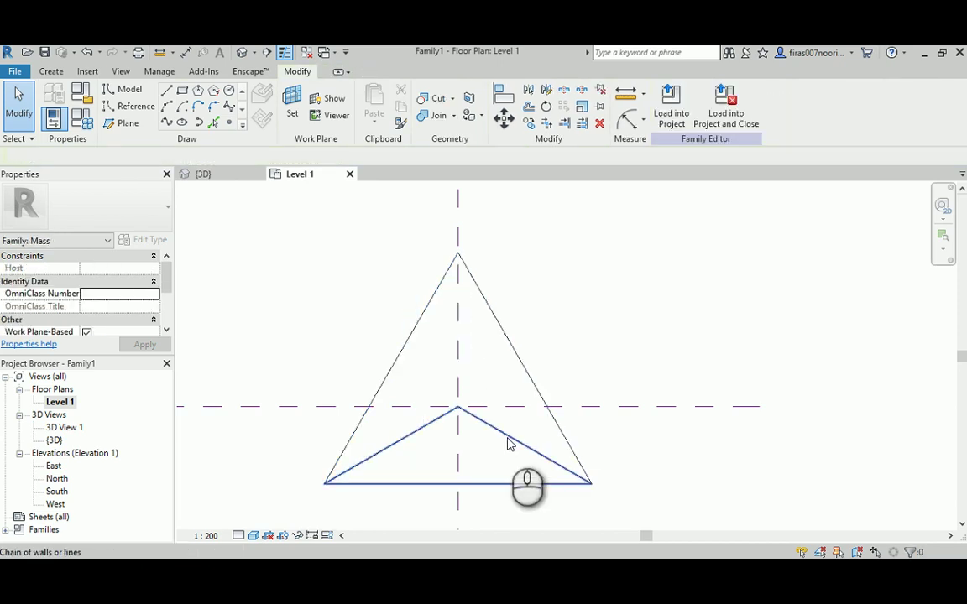
# - Remove the inner lines running to the bottom-right and bottom-left corners
pyautogui.press('Tab')
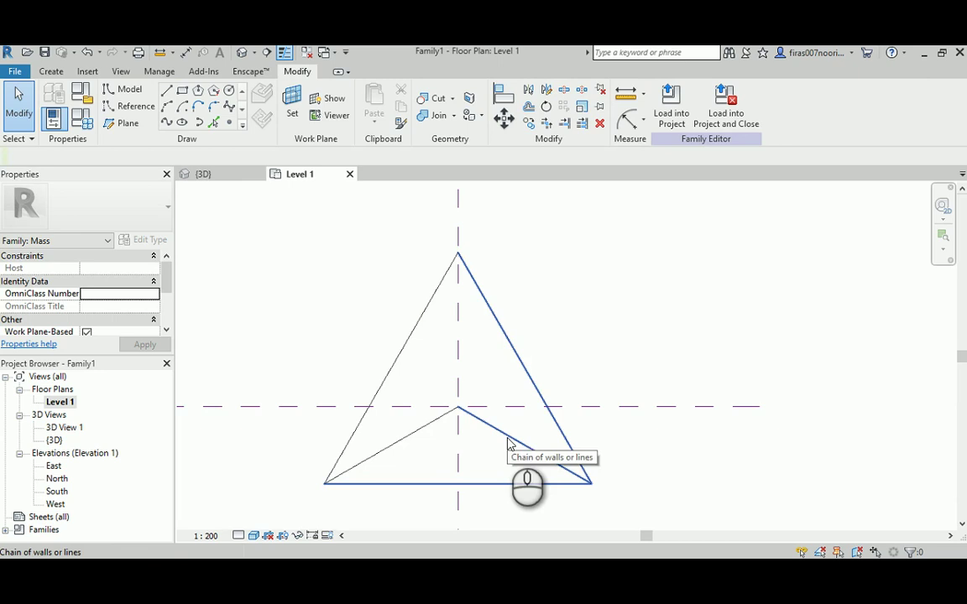
pyautogui.press('Tab')
pyautogui.press('Tab')
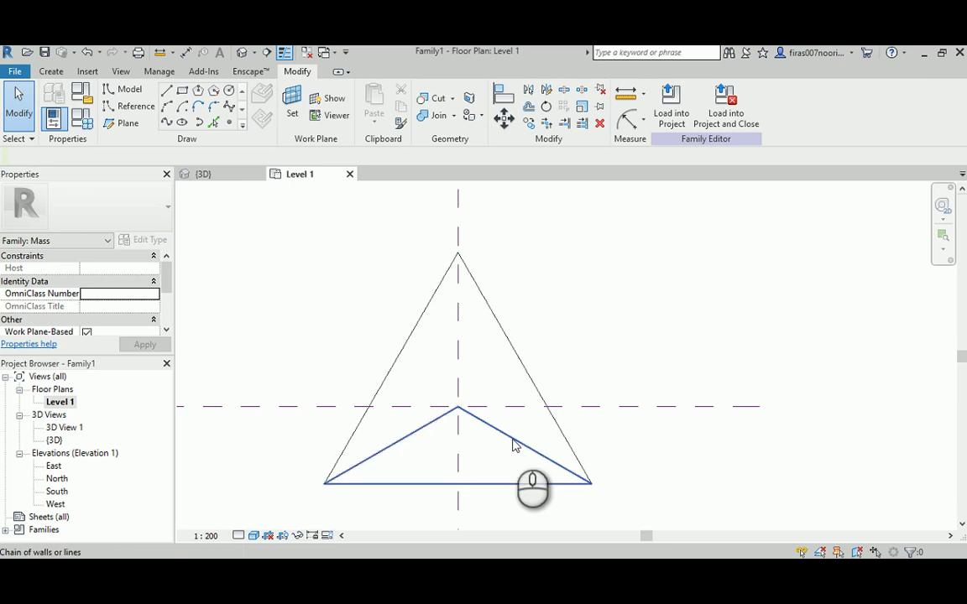
pyautogui.press('Tab')
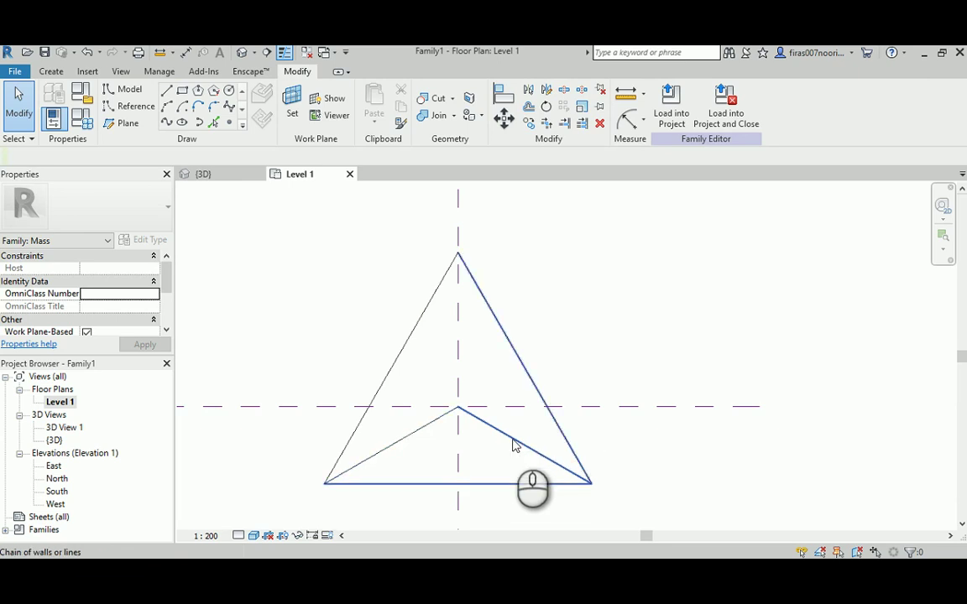
pyautogui.press('Tab')
pyautogui.click(516, 445)
pyautogui.press('Escape')
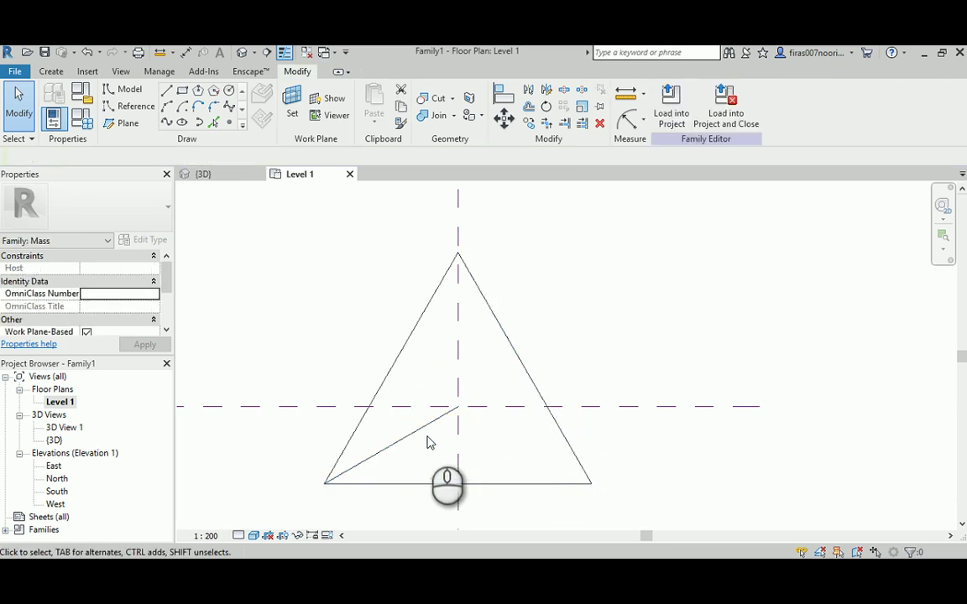
pyautogui.press('Tab')
pyautogui.press('Tab')
pyautogui.click(428, 431)
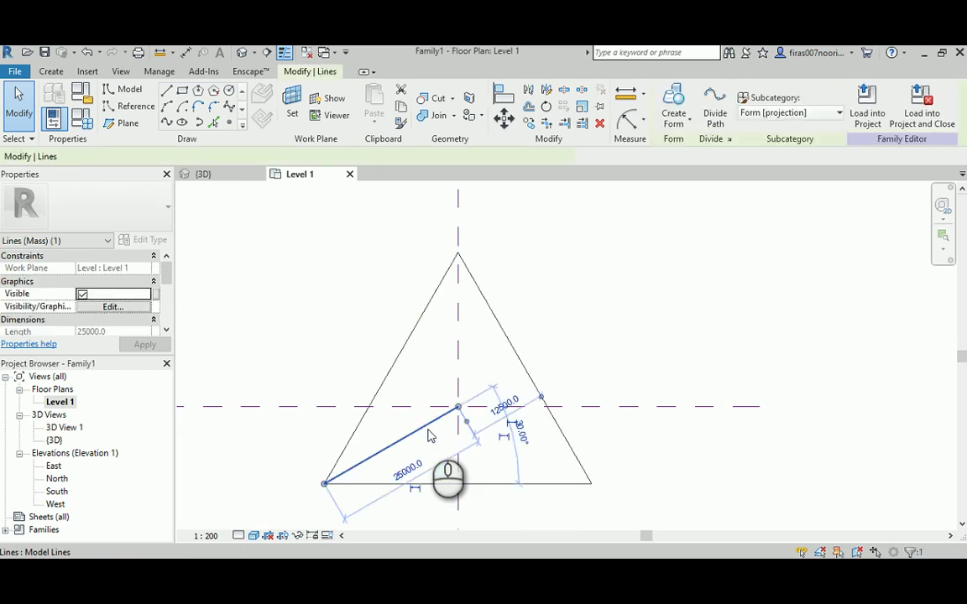
pyautogui.press('Escape')
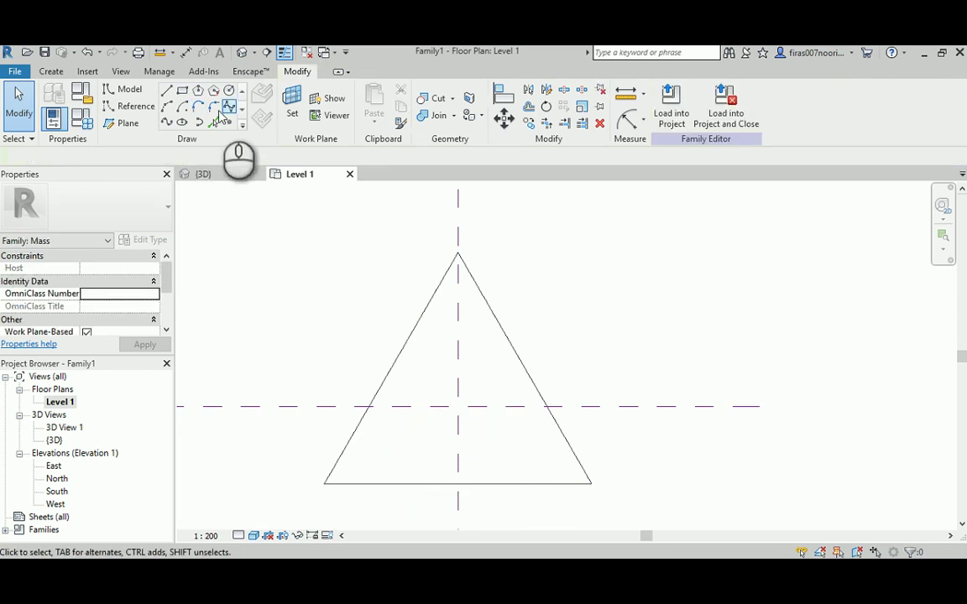
# - Round the triangle's apex with a 6000 radius fillet arc
pyautogui.click(215, 111)
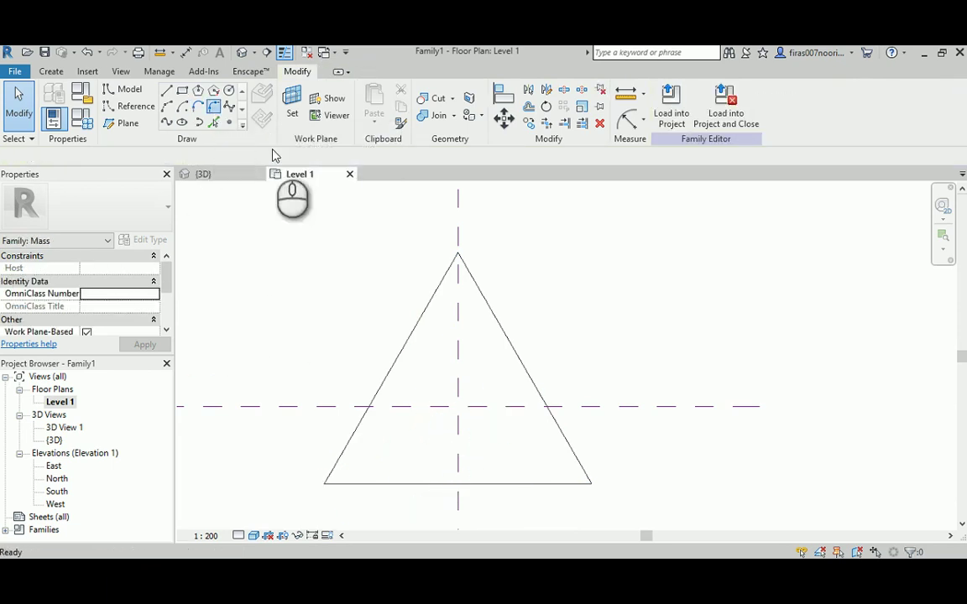
pyautogui.click(482, 300)
pyautogui.scroll(1, 482, 300)
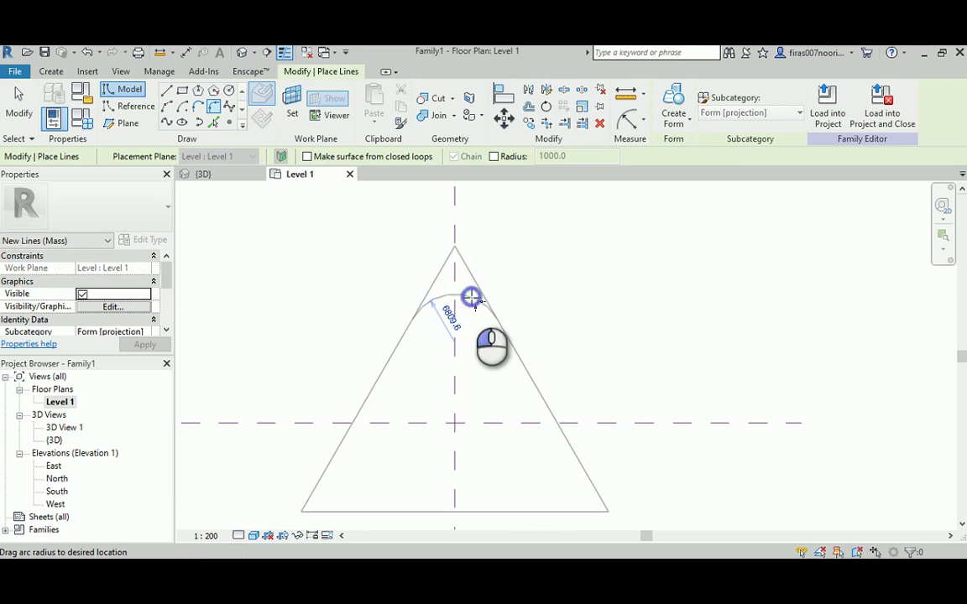
pyautogui.click(453, 318)
pyautogui.click(451, 316)
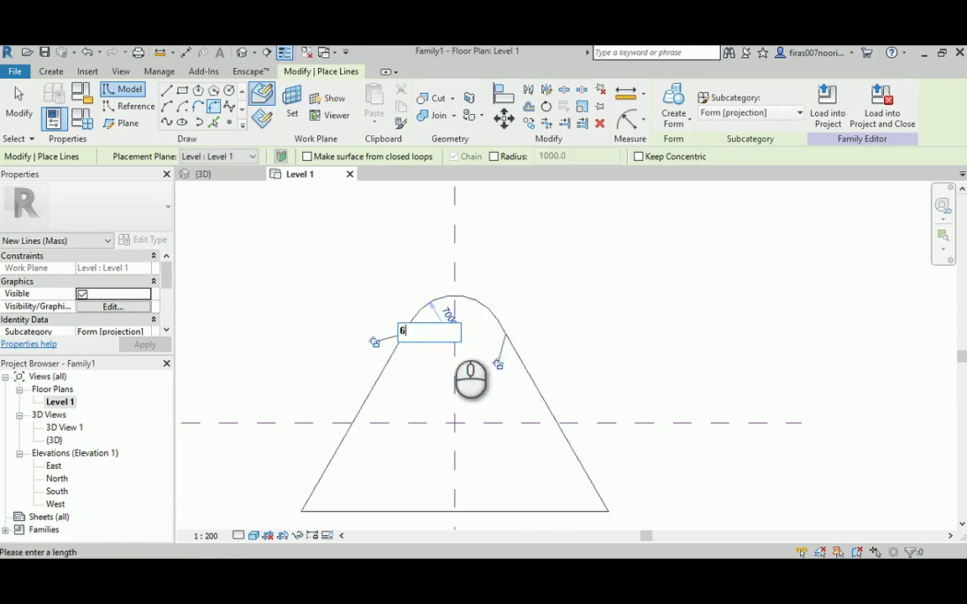
pyautogui.write('6000')
pyautogui.press('Return')
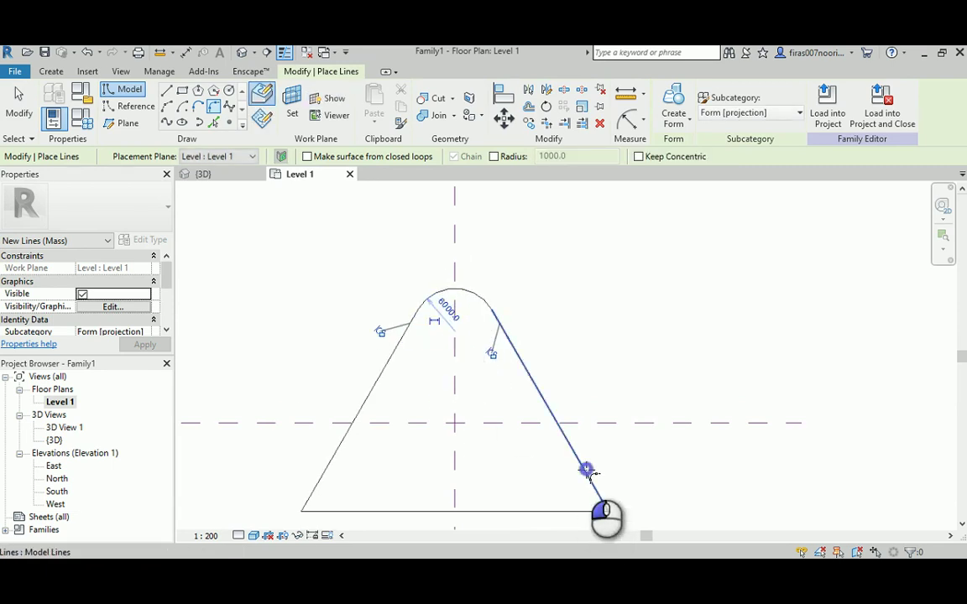
# - Fillet the bottom-right and bottom-left corners with 6000 radius arcs
pyautogui.click(604, 508)
pyautogui.click(565, 509)
pyautogui.click(565, 507)
pyautogui.click(556, 461)
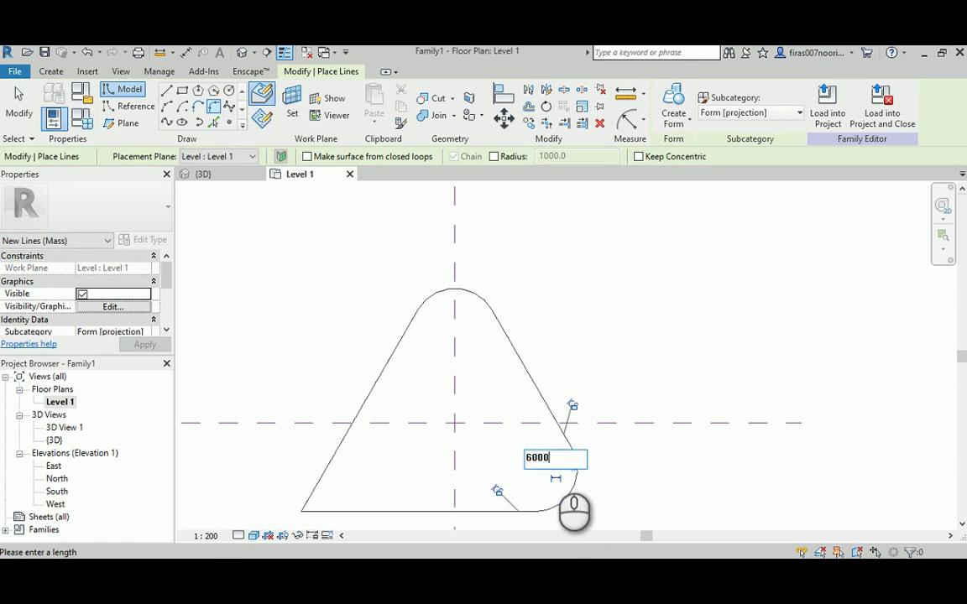
pyautogui.write('6000')
pyautogui.press('Return')
pyautogui.click(324, 464)
pyautogui.click(340, 512)
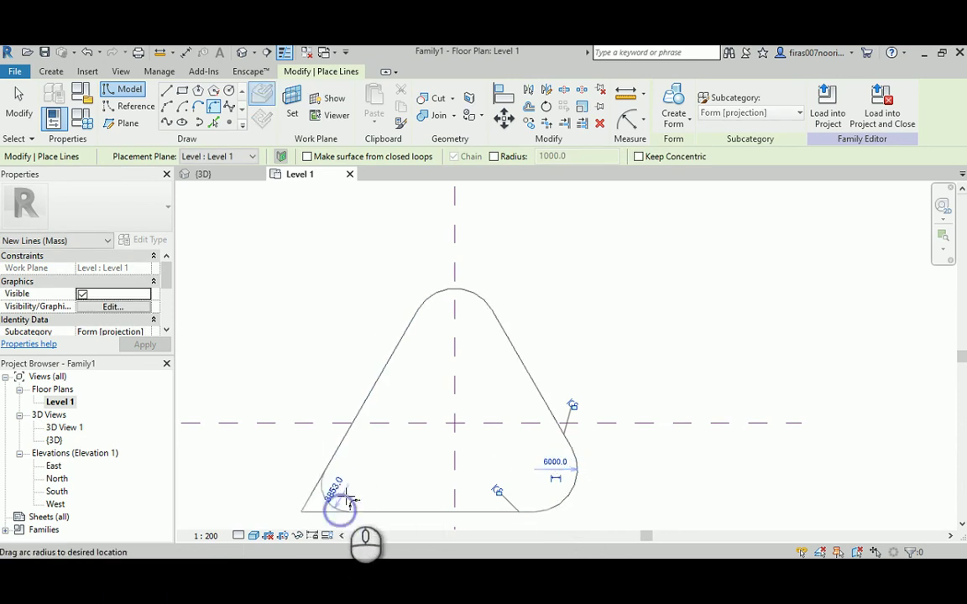
pyautogui.click(342, 487)
pyautogui.click(362, 456)
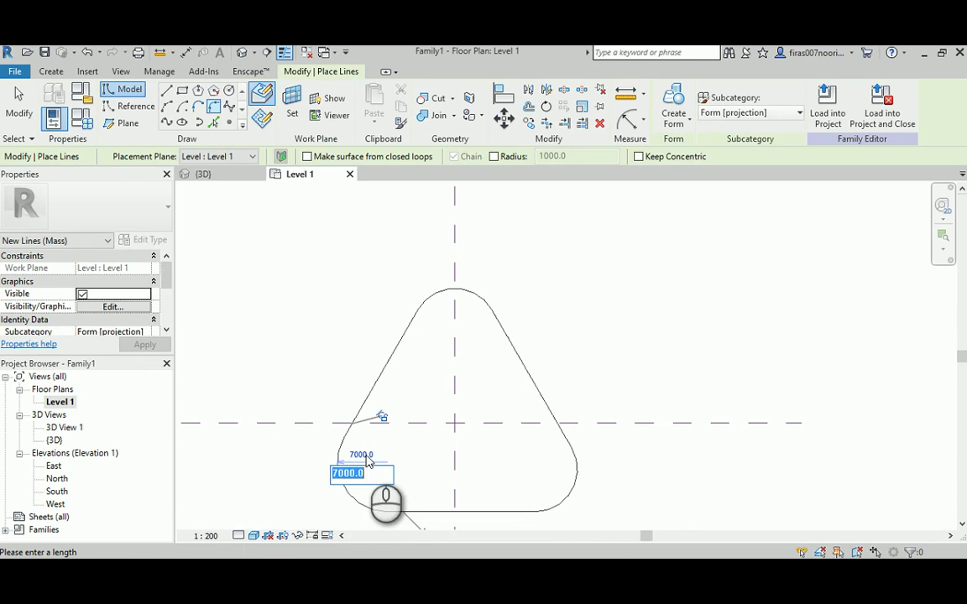
pyautogui.write('6000')
pyautogui.press('Return')
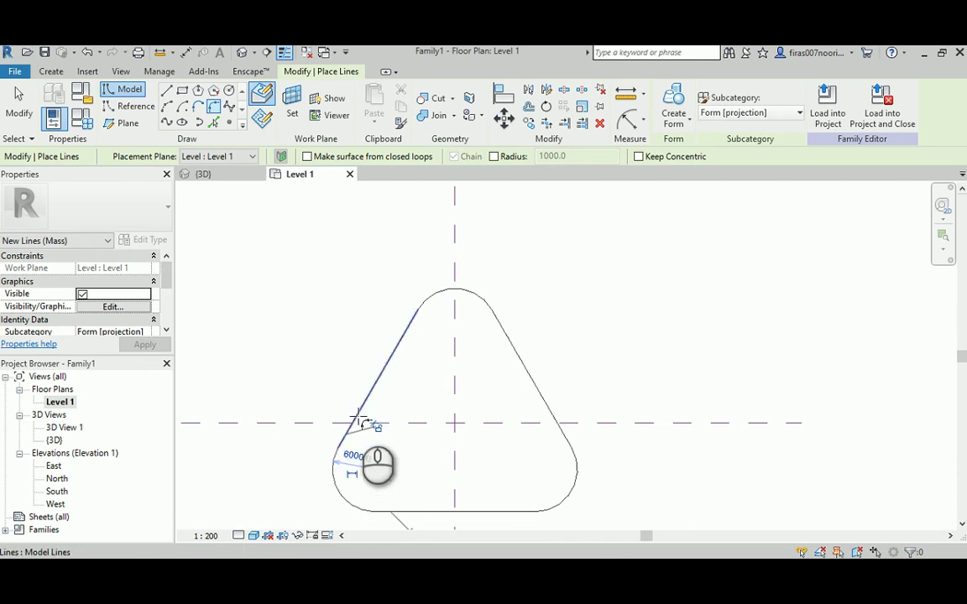
# - Cancel the fillet and line placement commands
pyautogui.moveTo(344, 309); pyautogui.dragTo(339, 296, button='middle')
pyautogui.rightClick(292, 276)
pyautogui.click(313, 287)
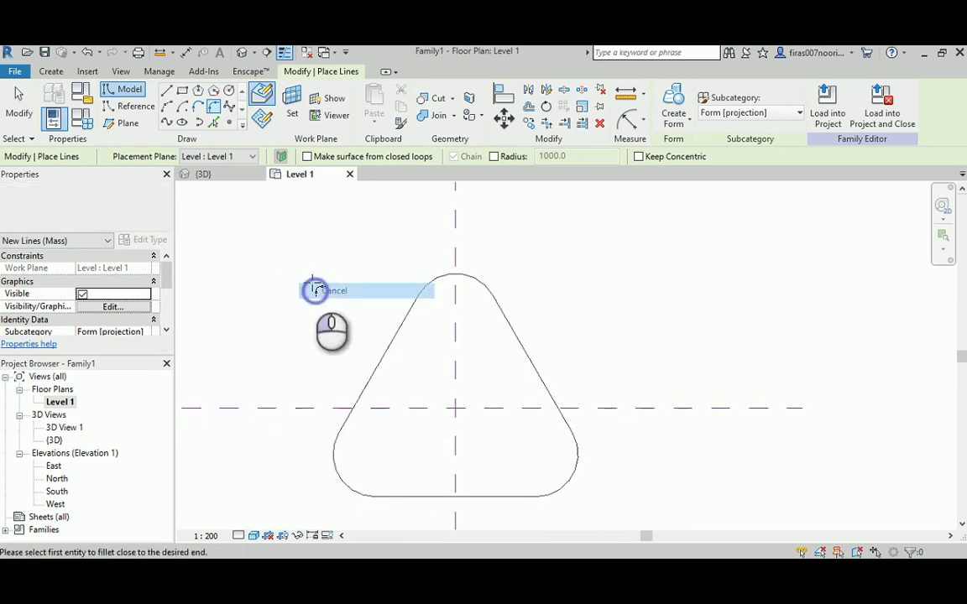
pyautogui.rightClick(309, 279)
pyautogui.click(326, 289)
# - Scroll through the rounded-triangle reference plans in Photos
pyautogui.click(621, 582)
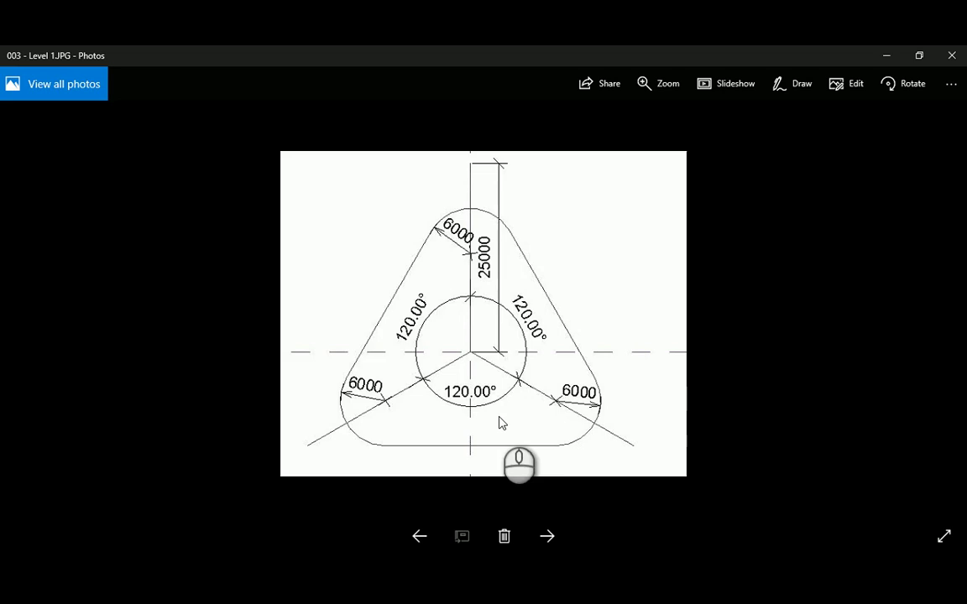
pyautogui.scroll(-1, 498, 423)
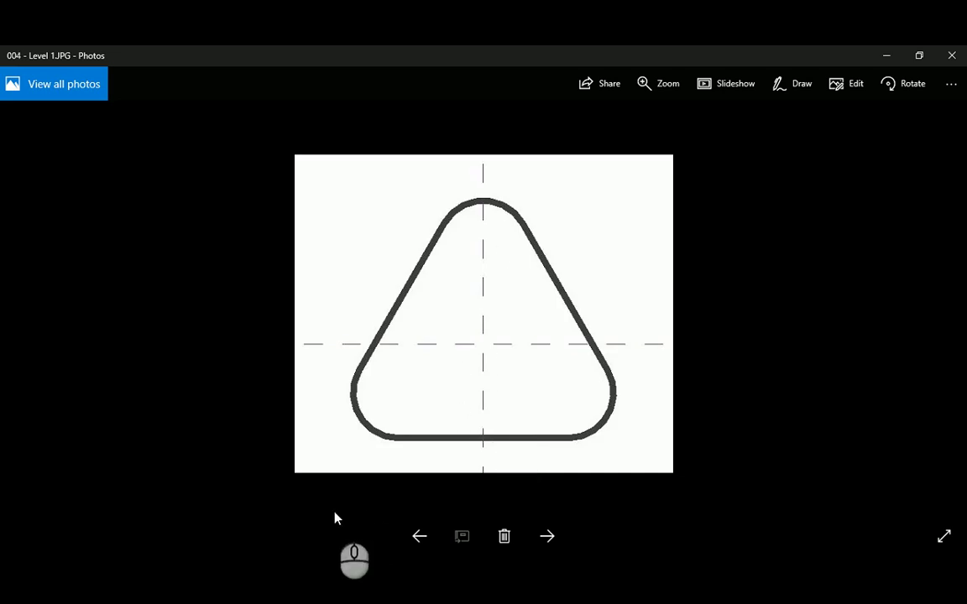
pyautogui.scroll(-1, 354, 427)
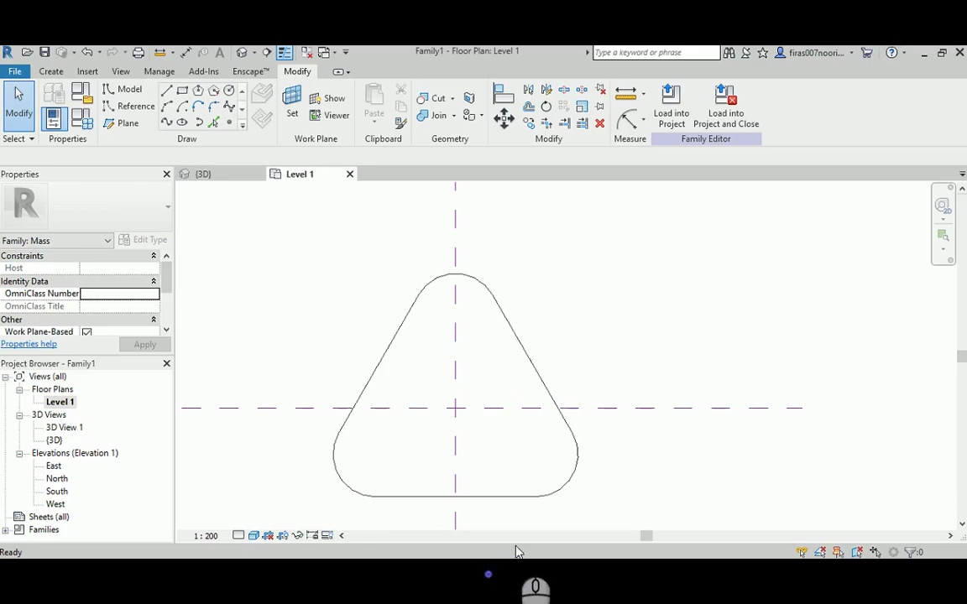
# - In the East elevation, add Level 2 18000 above Level 1, then Level 3 above it
pyautogui.doubleClick(53, 466)
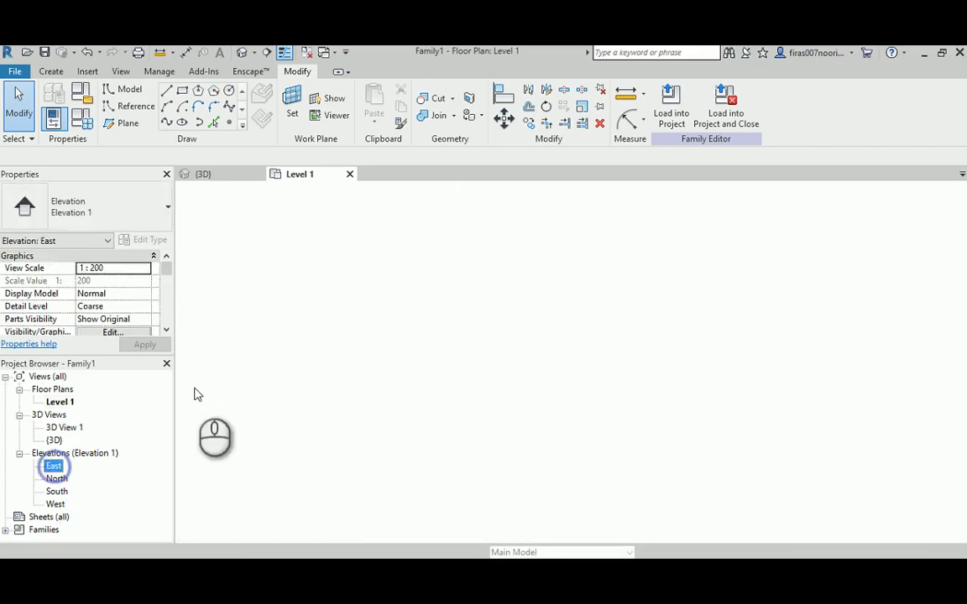
pyautogui.click(51, 71)
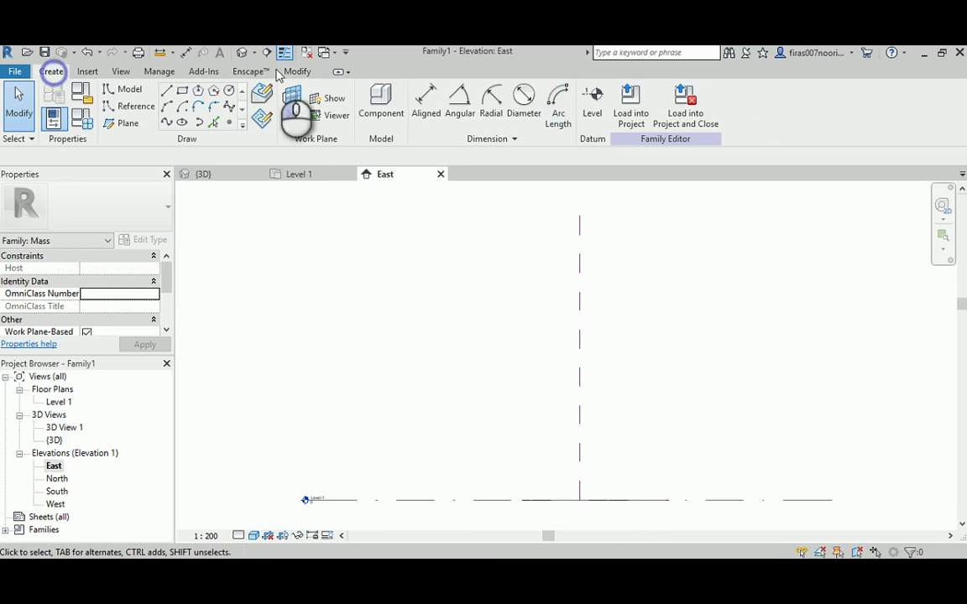
pyautogui.click(588, 94)
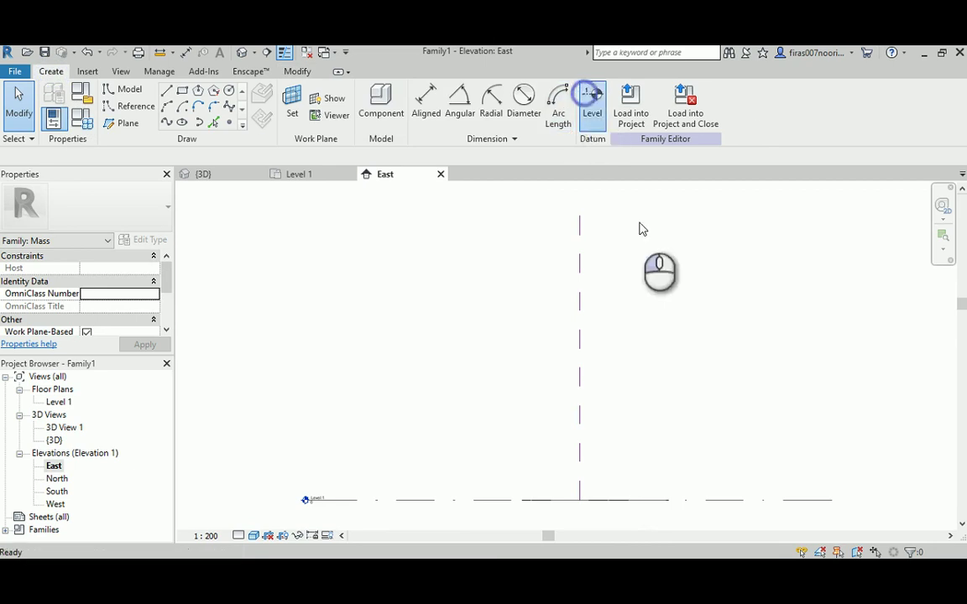
pyautogui.click(837, 413)
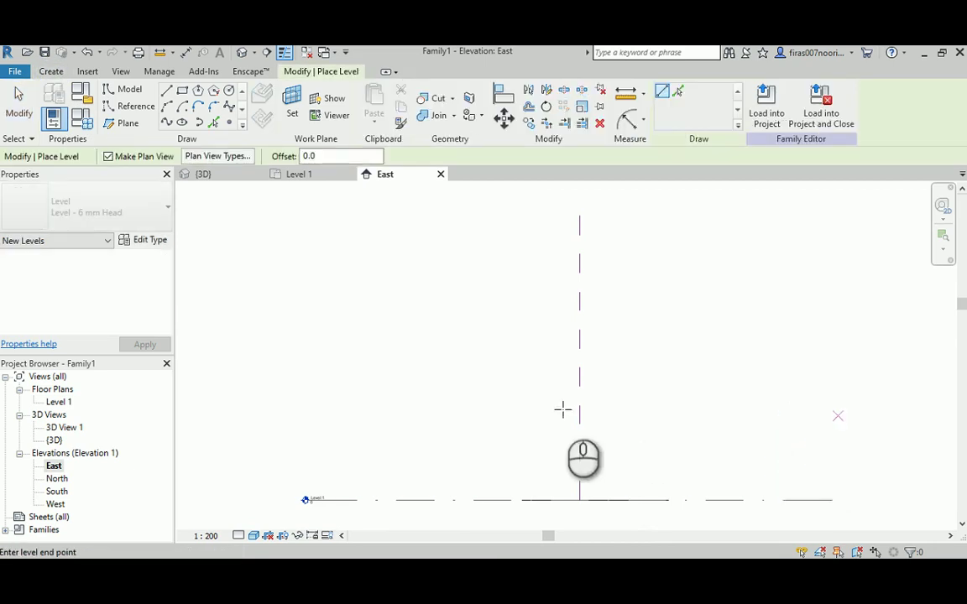
pyautogui.click(304, 430)
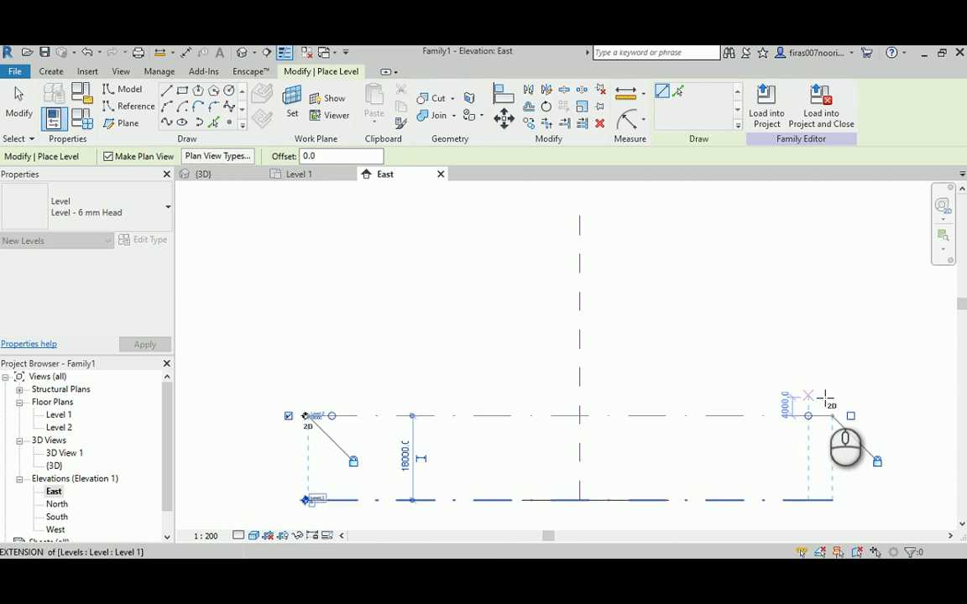
pyautogui.scroll(2, 833, 405)
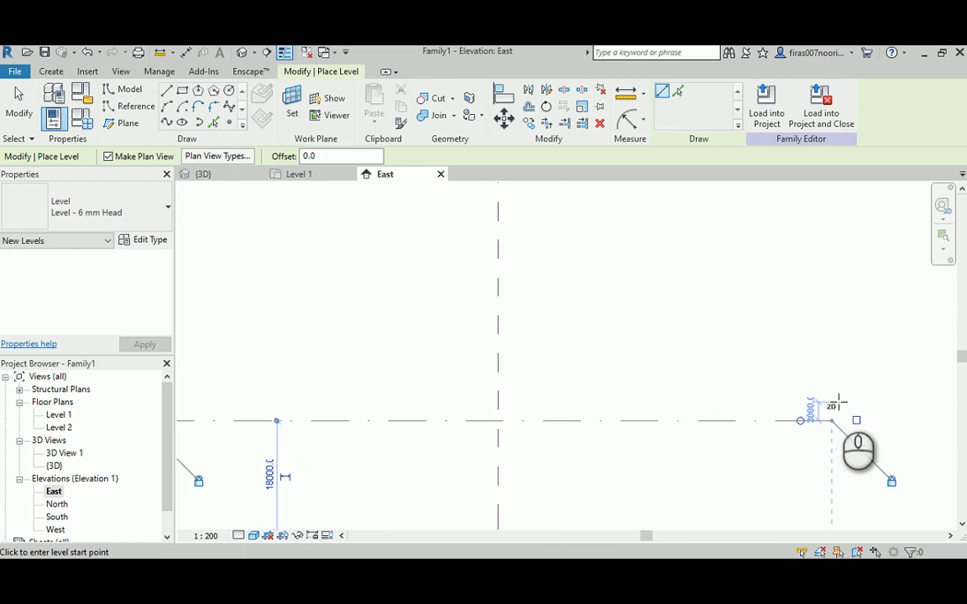
pyautogui.moveTo(831, 400); pyautogui.dragTo(882, 404, button='middle')
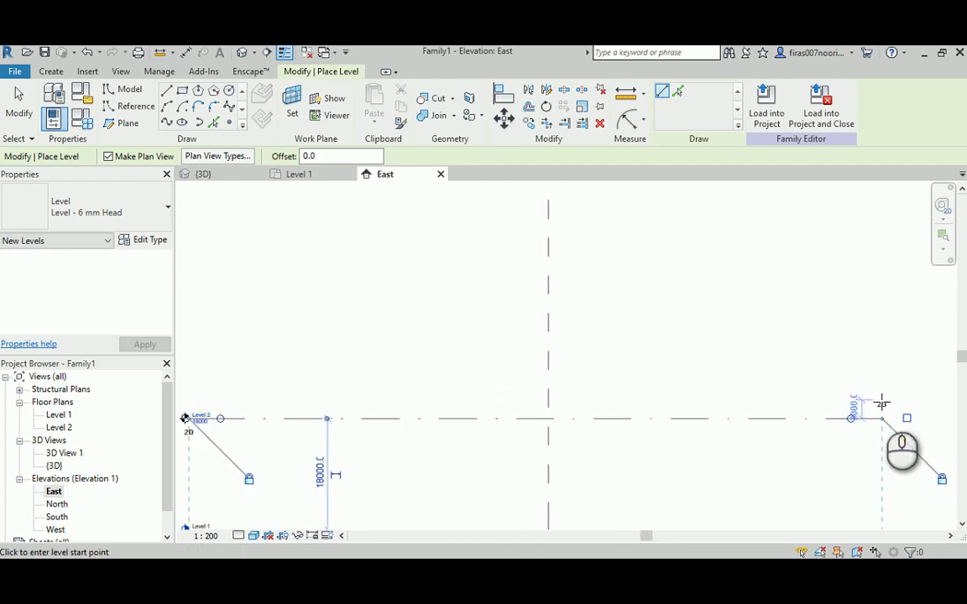
pyautogui.click(882, 405)
pyautogui.click(282, 389)
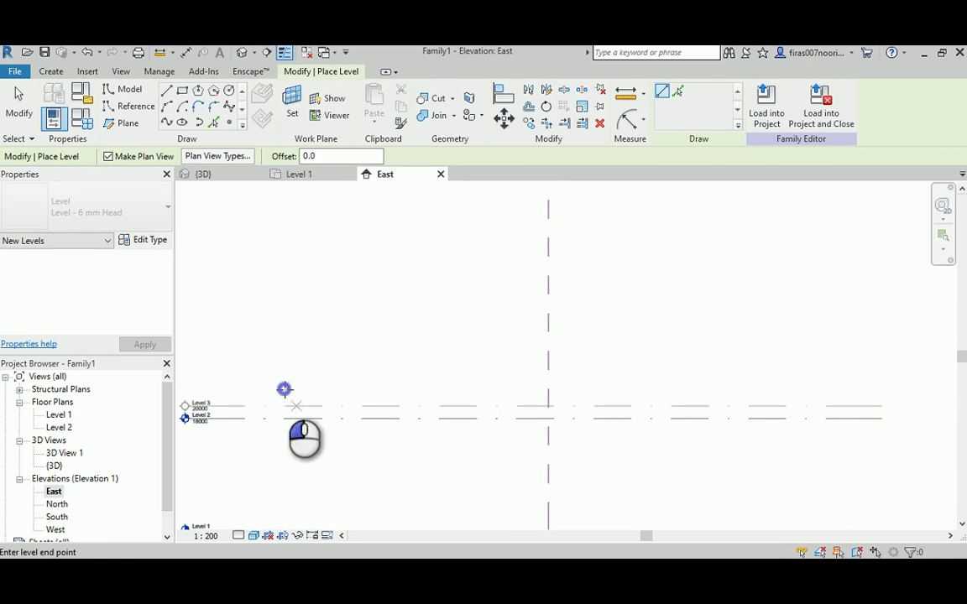
# - Add Level 4 50000 above Level 3
pyautogui.moveTo(630, 331); pyautogui.dragTo(641, 339, button='middle')
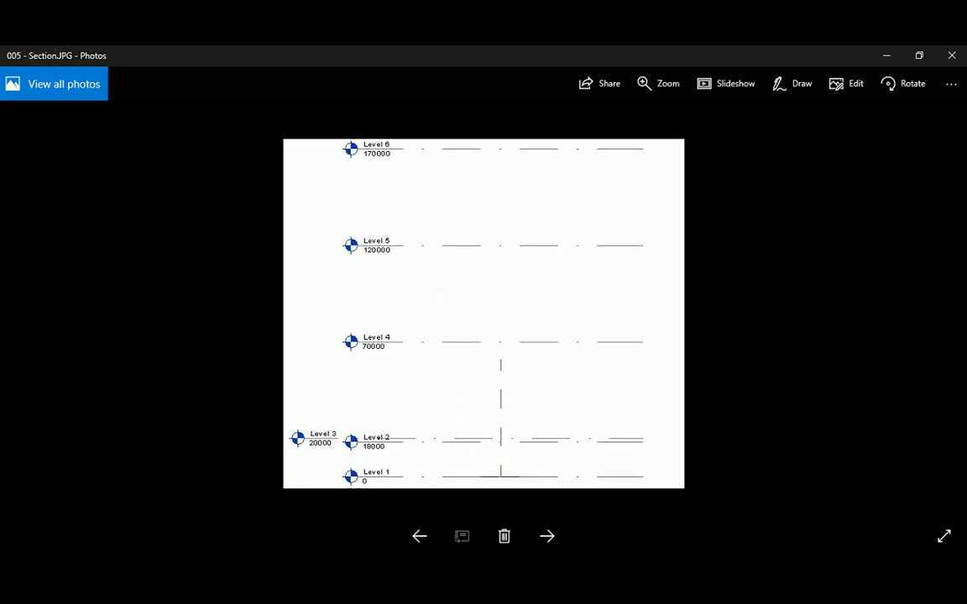
pyautogui.hotkey('alt', 'Tab')
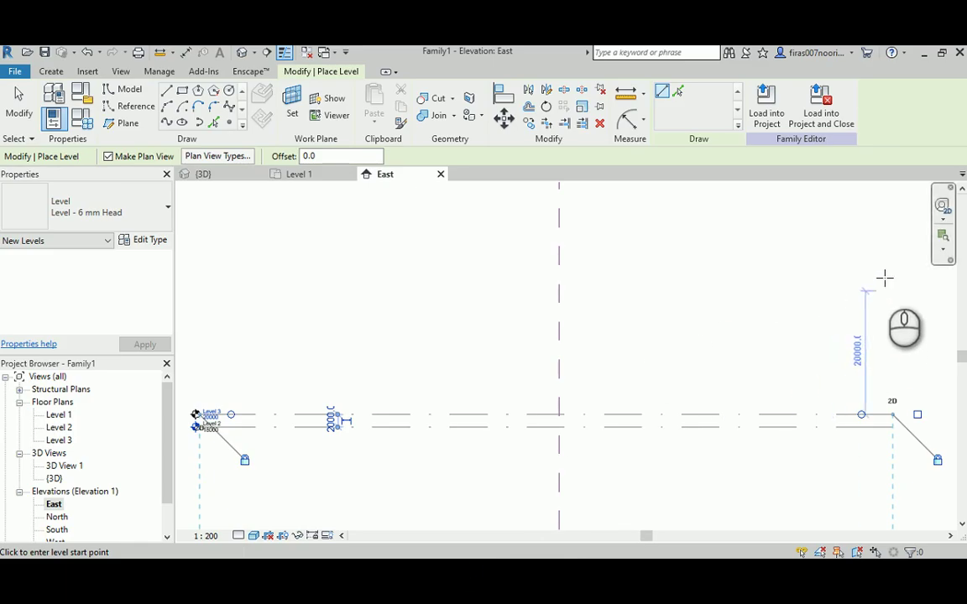
pyautogui.moveTo(890, 204); pyautogui.dragTo(913, 269, button='middle')
pyautogui.scroll(-1, 904, 242)
pyautogui.scroll(-1, 904, 252)
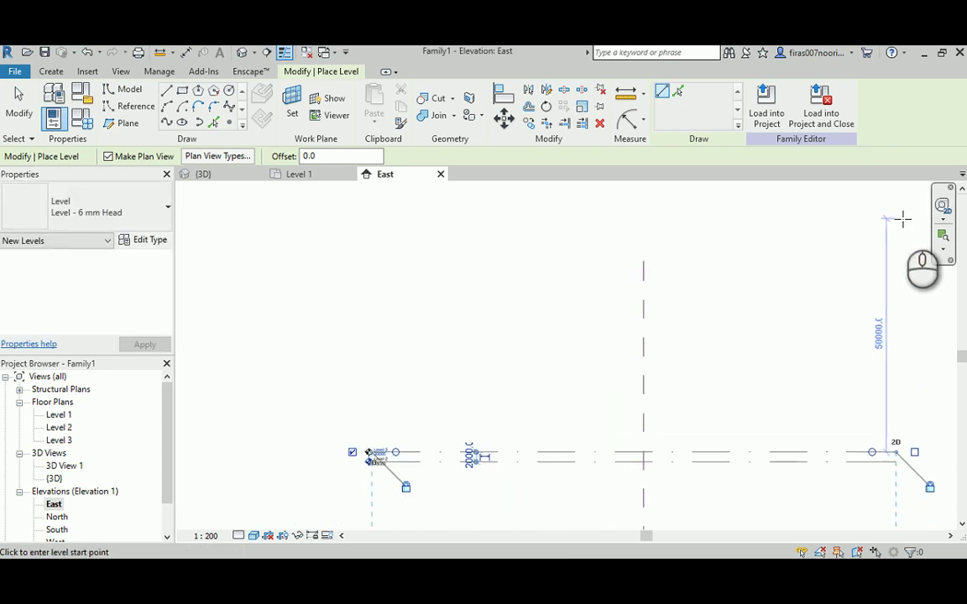
pyautogui.click(903, 219)
pyautogui.click(431, 208)
pyautogui.moveTo(517, 209); pyautogui.dragTo(529, 443, button='middle')
pyautogui.moveTo(884, 194); pyautogui.dragTo(895, 254, button='middle')
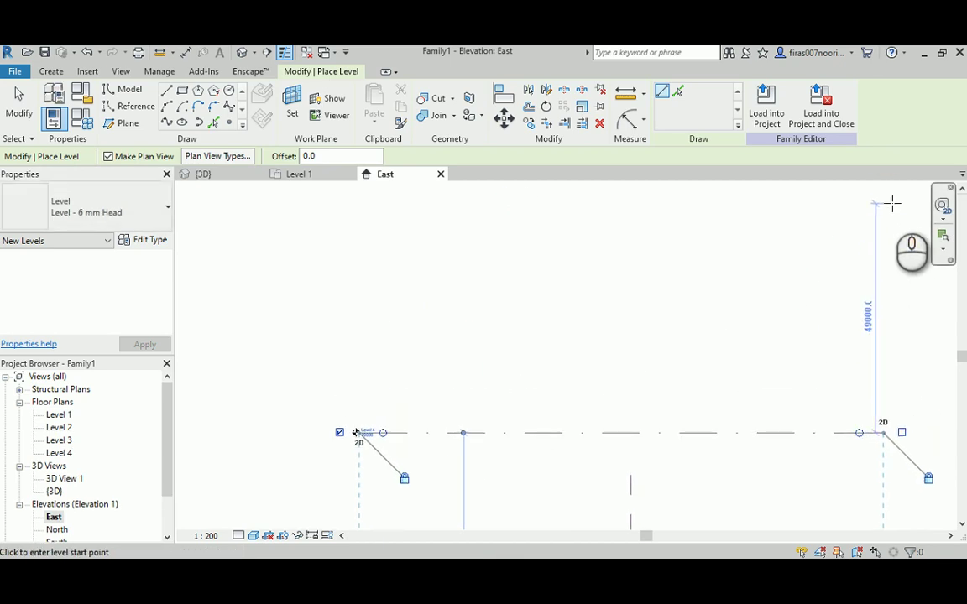
# - Add Level 5 and Level 6, with Level 6 at elevation 170000
pyautogui.click(893, 199)
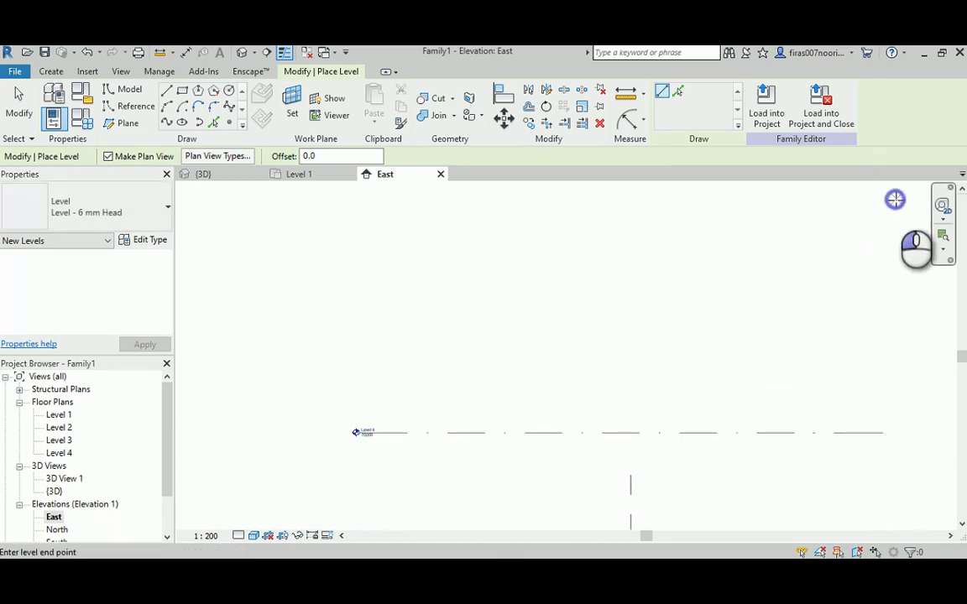
pyautogui.click(378, 209)
pyautogui.moveTo(434, 209); pyautogui.dragTo(445, 476, button='middle')
pyautogui.moveTo(881, 223); pyautogui.dragTo(876, 291, button='middle')
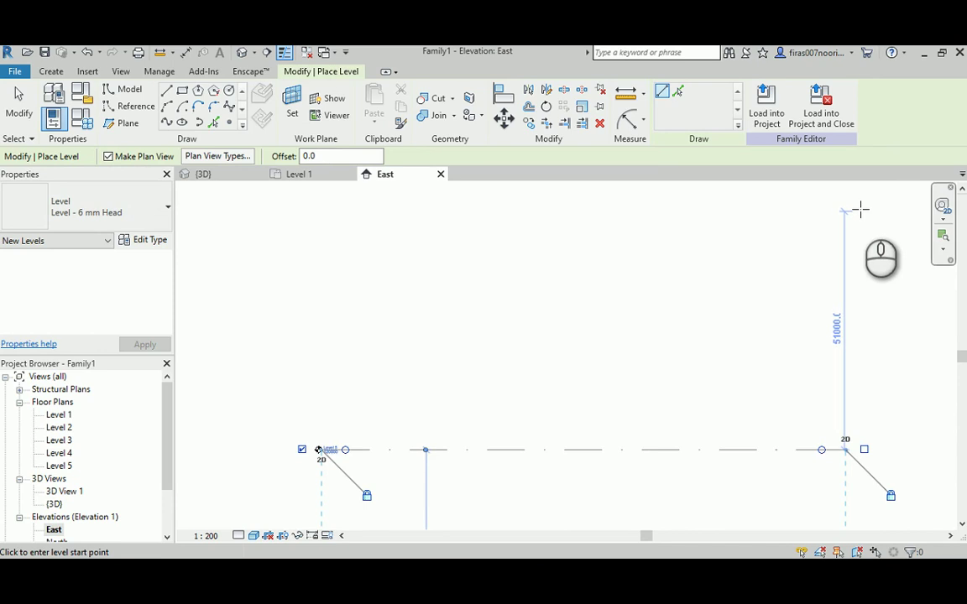
pyautogui.click(861, 215)
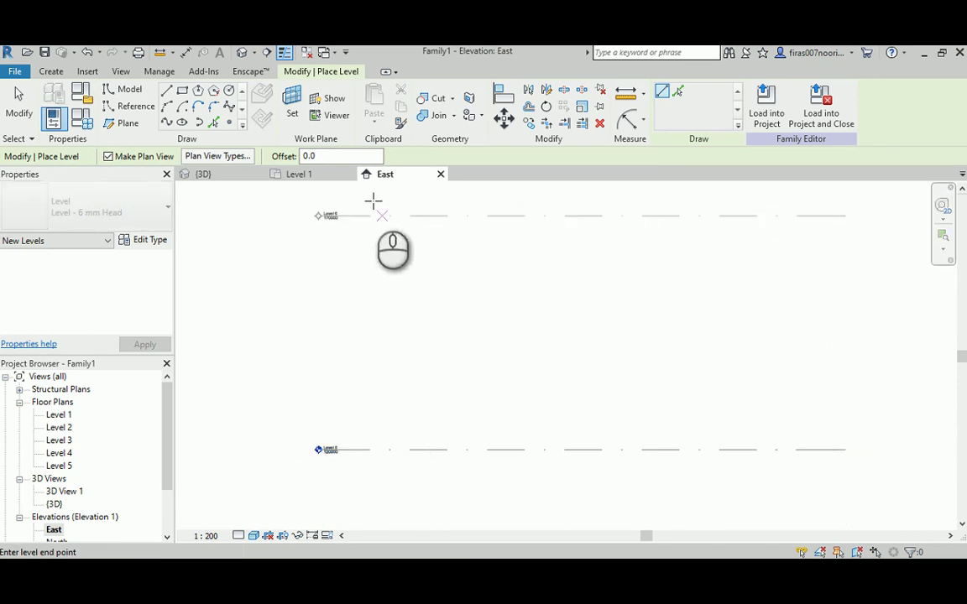
pyautogui.click(312, 210)
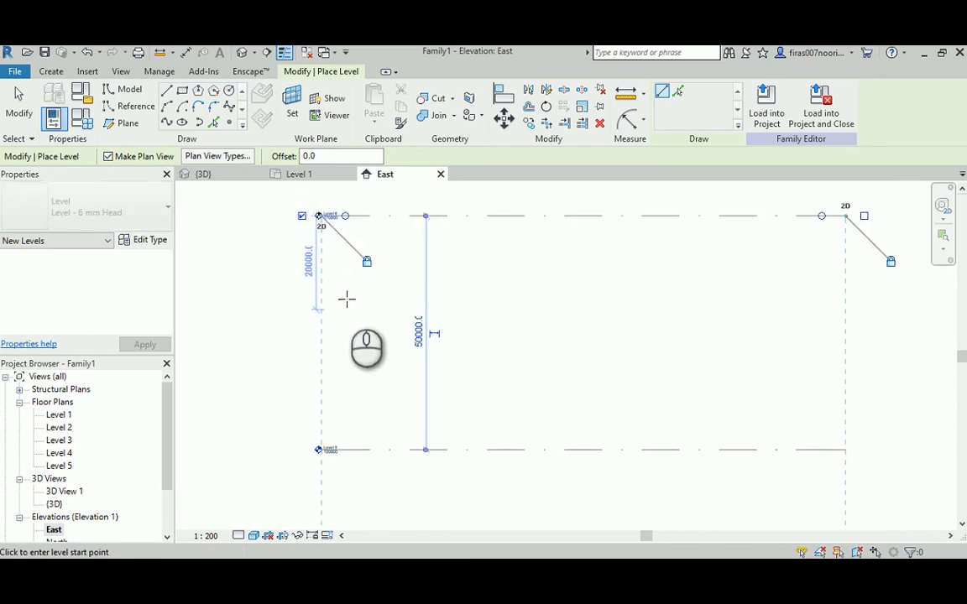
pyautogui.press('Escape')
pyautogui.press('Escape')
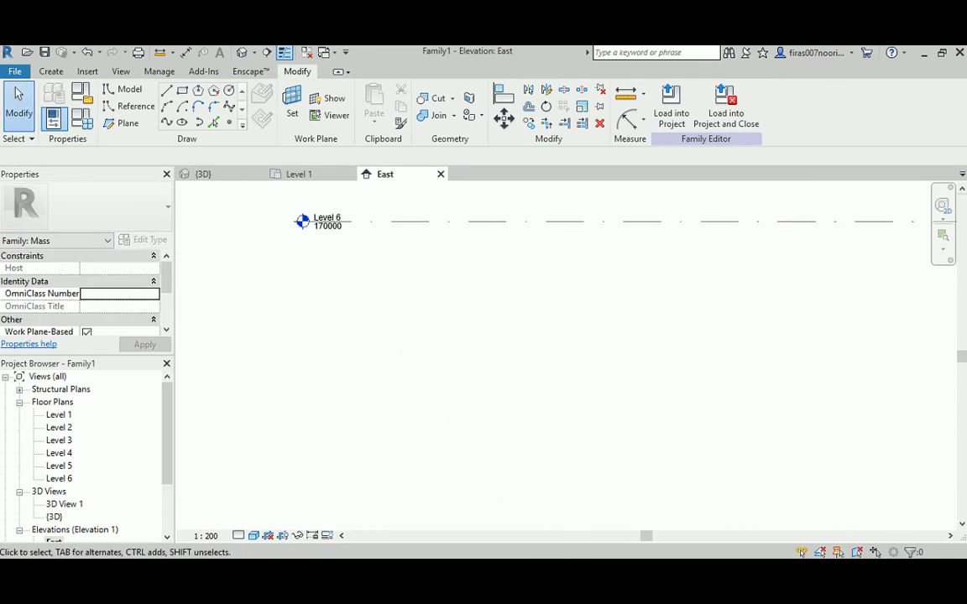
# - Copy the rounded triangle profile in 3D and paste it aligned to Level 2
pyautogui.hotkey('alt', 'Tab')
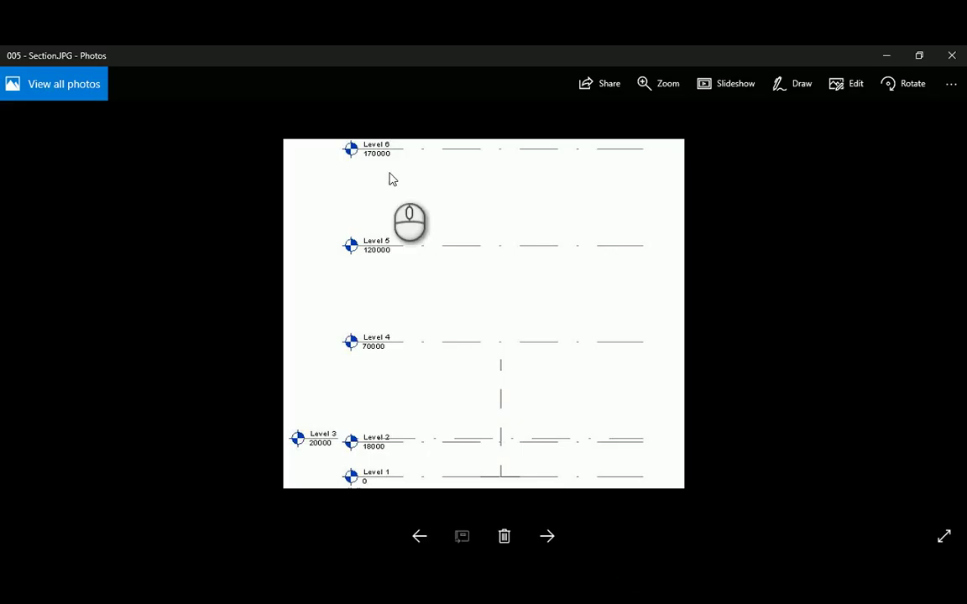
pyautogui.scroll(-1, 522, 365)
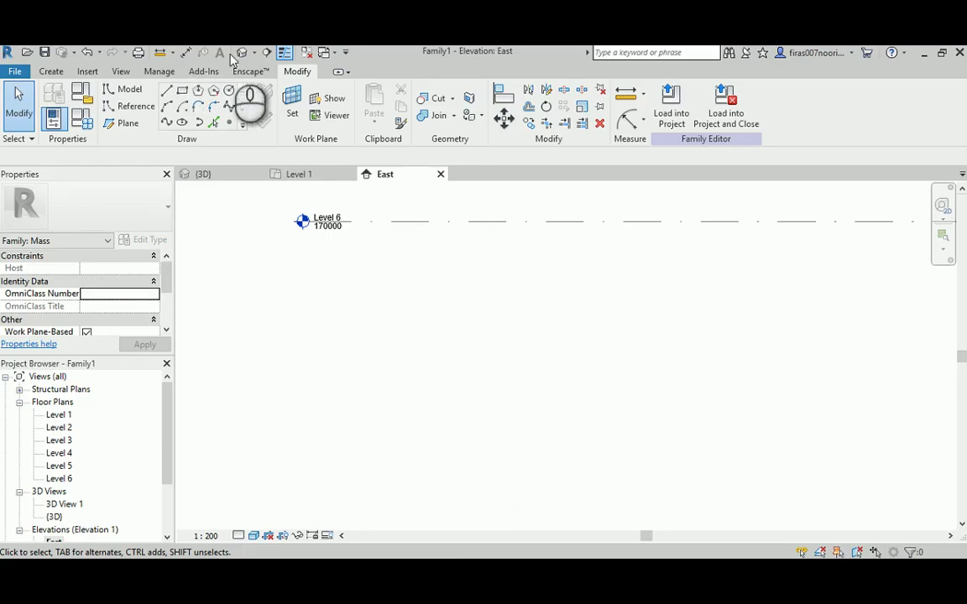
pyautogui.click(242, 53)
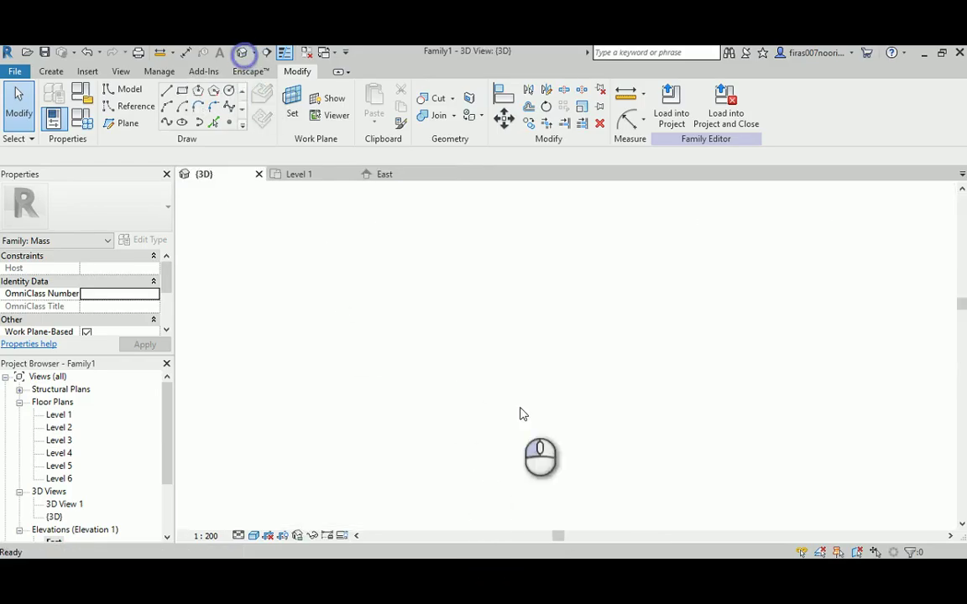
pyautogui.click(568, 434)
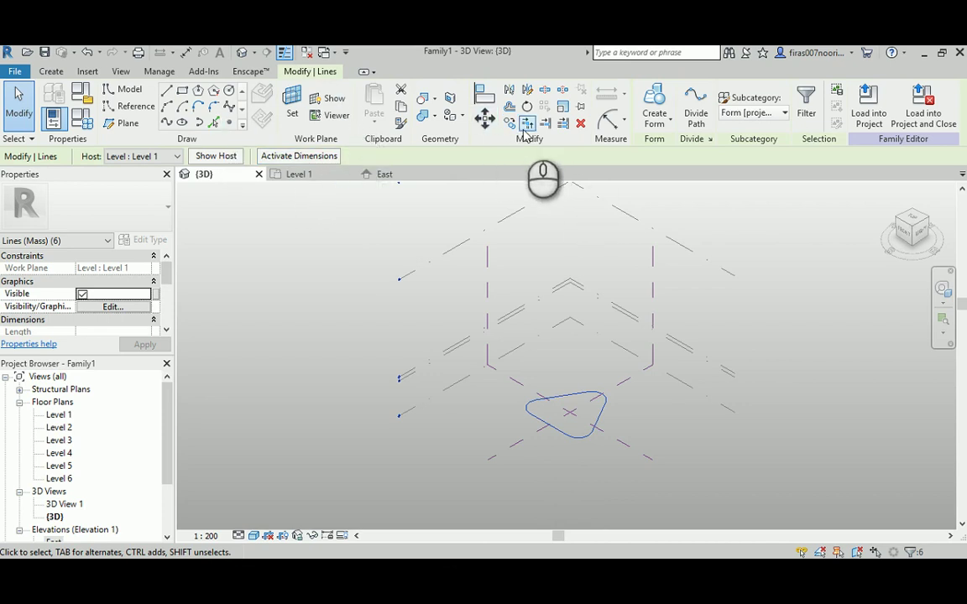
pyautogui.click(401, 106)
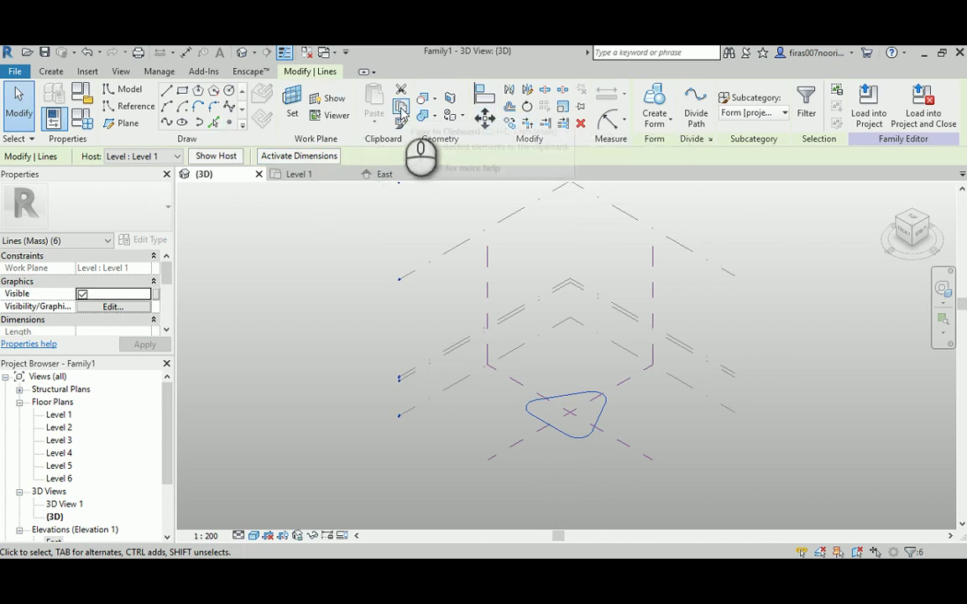
pyautogui.click(374, 120)
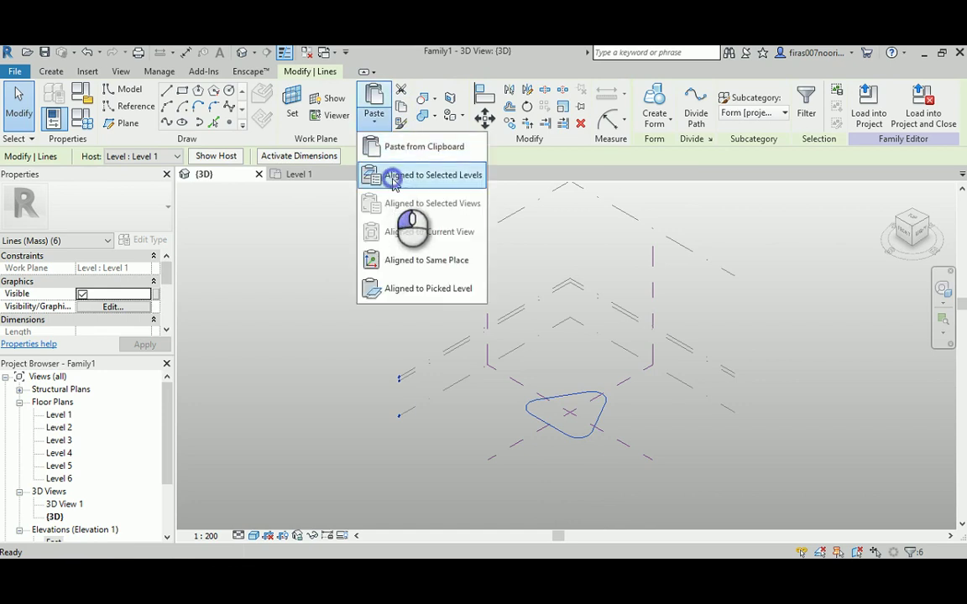
pyautogui.click(393, 178)
pyautogui.click(411, 223)
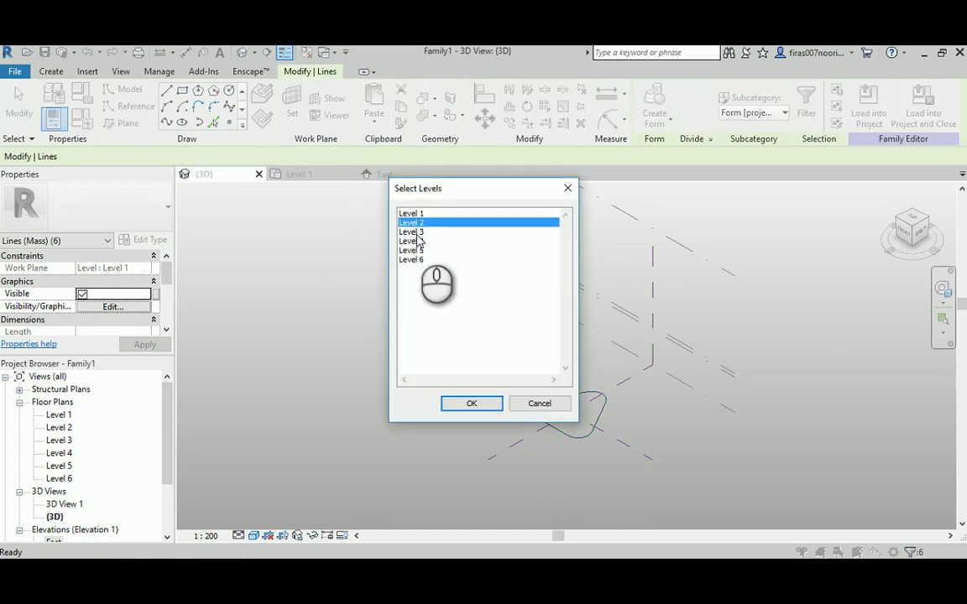
pyautogui.click(472, 404)
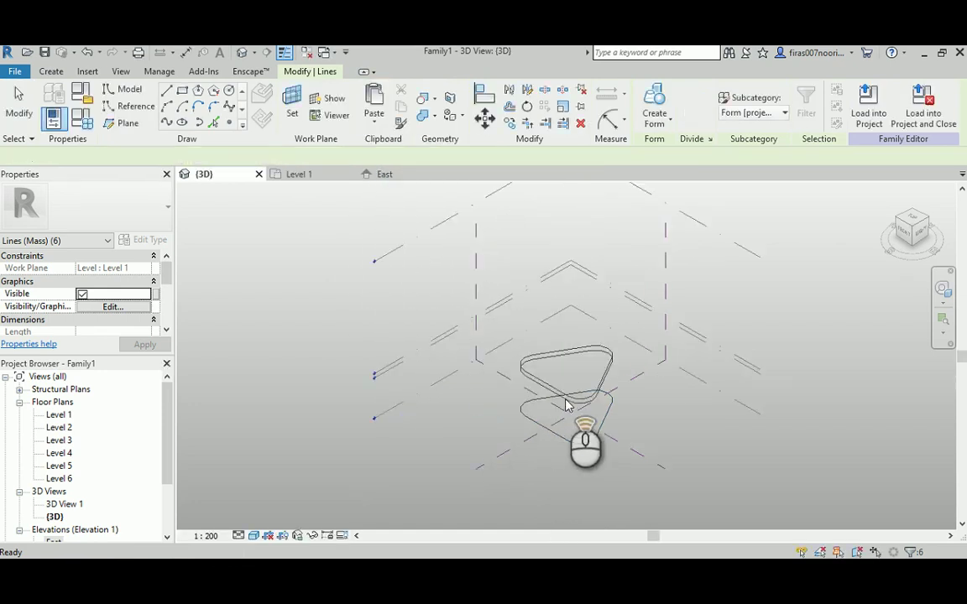
pyautogui.scroll(5, 601, 388)
pyautogui.moveTo(665, 394); pyautogui.dragTo(666, 341, button='middle')
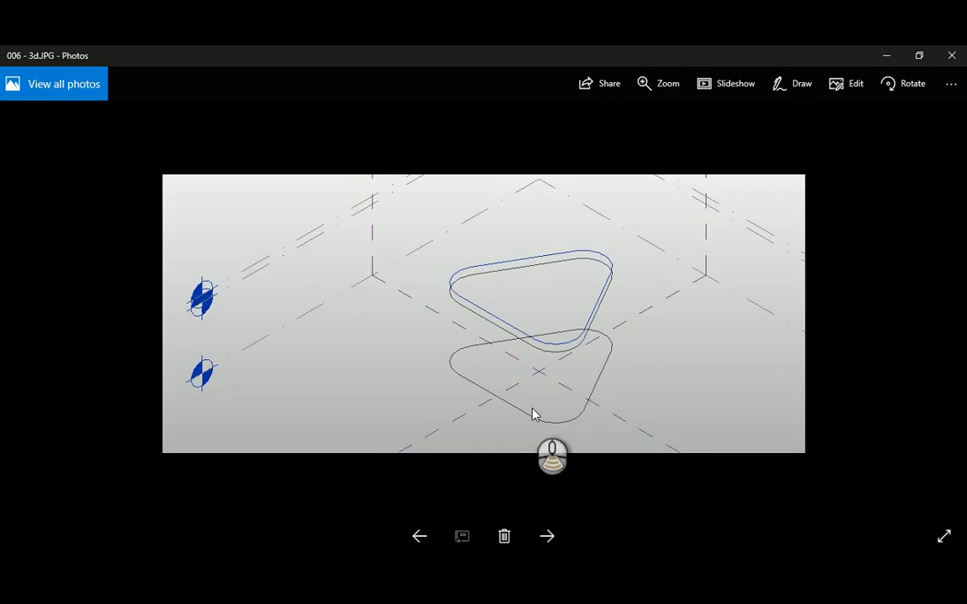
# - Open the Level 3 floor plan and select its rounded triangle profile
pyautogui.scroll(-1, 520, 410)
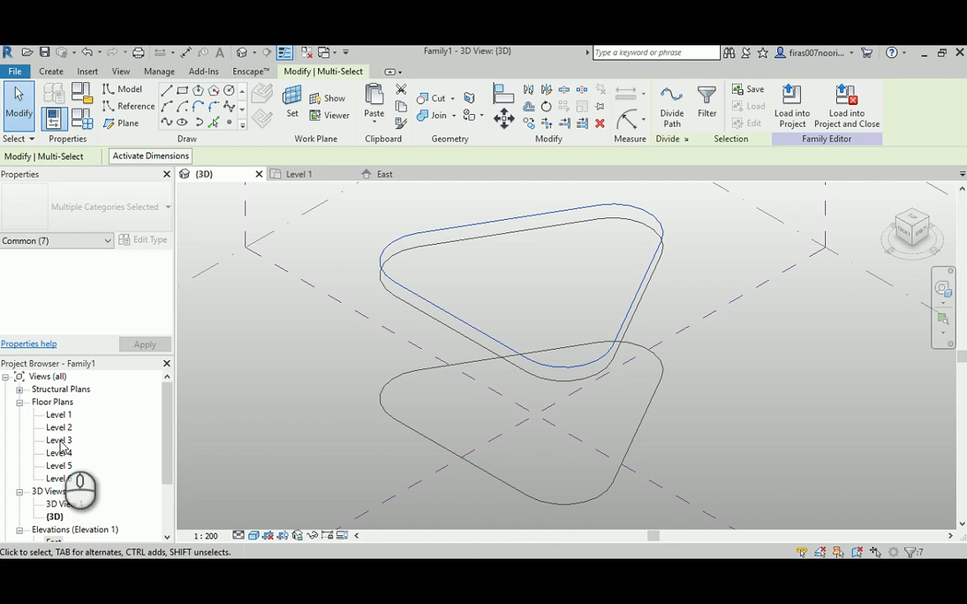
pyautogui.doubleClick(59, 441)
pyautogui.moveTo(787, 414); pyautogui.dragTo(475, 382, button='middle')
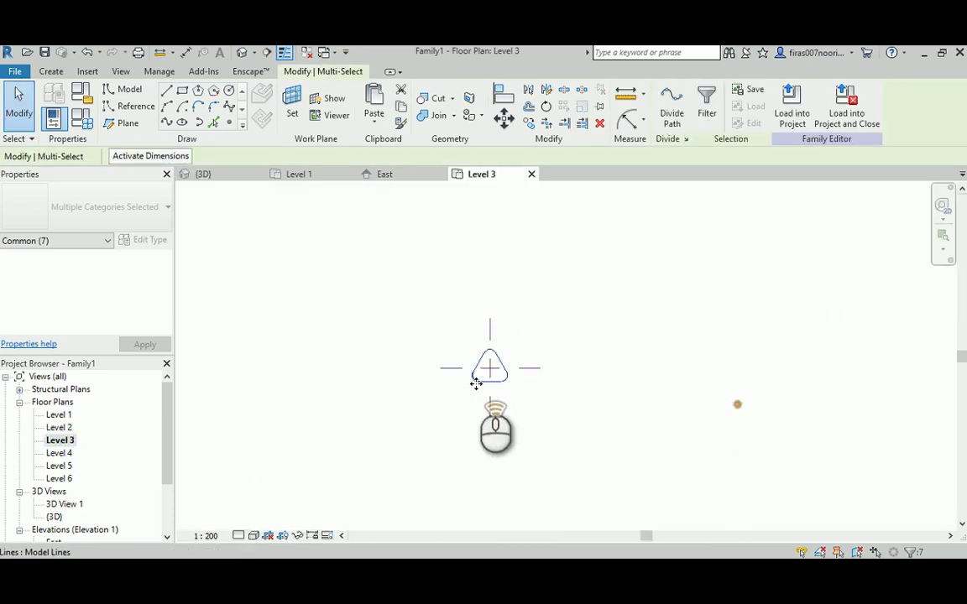
pyautogui.scroll(3, 528, 354)
pyautogui.scroll(2, 528, 354)
pyautogui.press('Escape')
pyautogui.press('Tab')
pyautogui.click(520, 319)
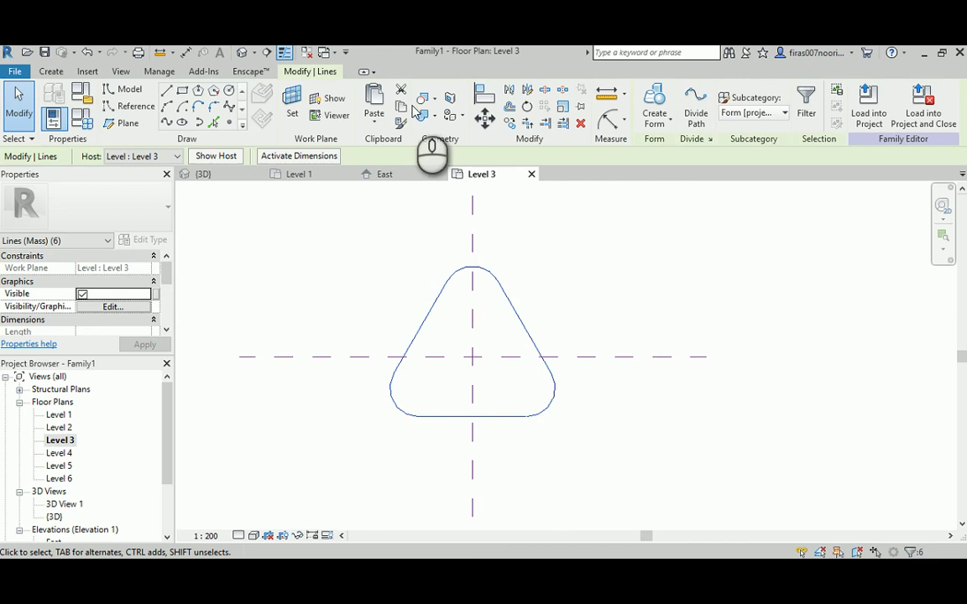
# - Scale the profile by a numerical factor of 0.8 about the reference-plane centre
pyautogui.click(562, 107)
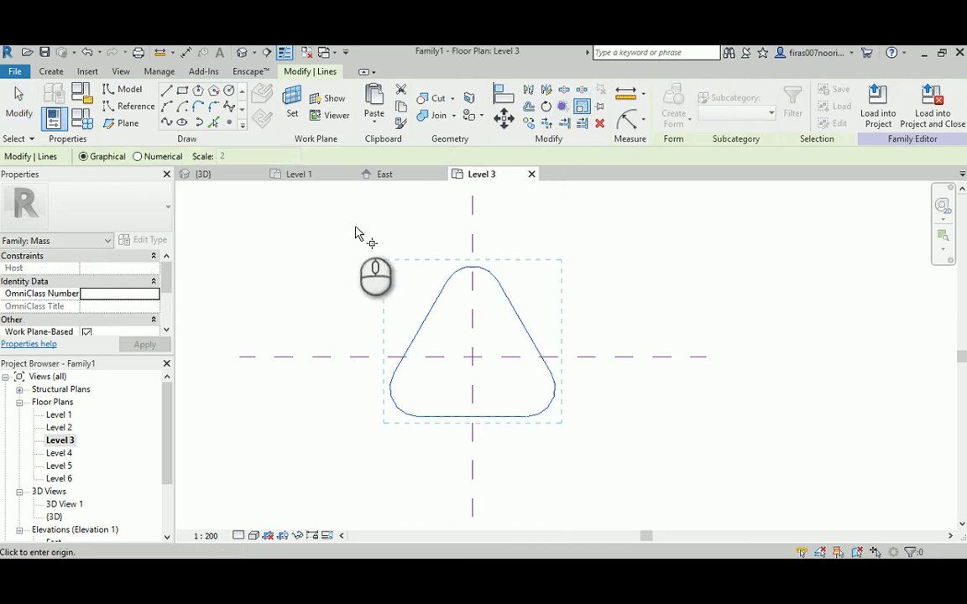
pyautogui.click(138, 157)
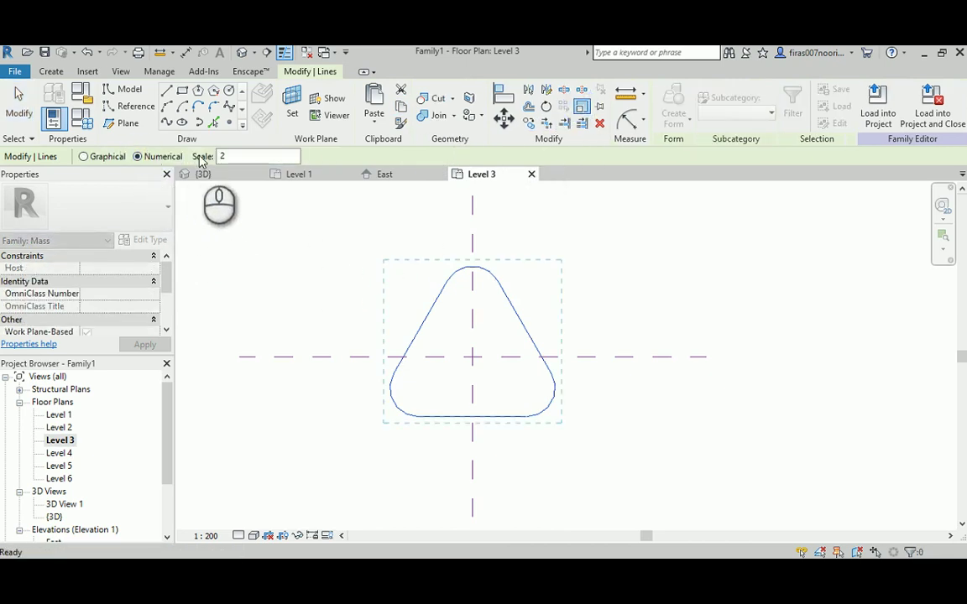
pyautogui.doubleClick(235, 157)
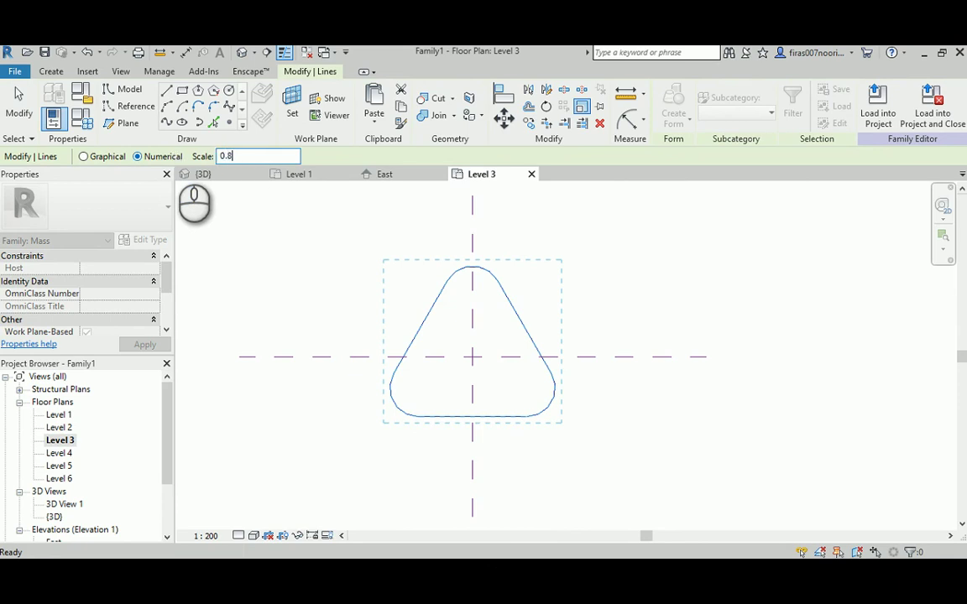
pyautogui.click(472, 356)
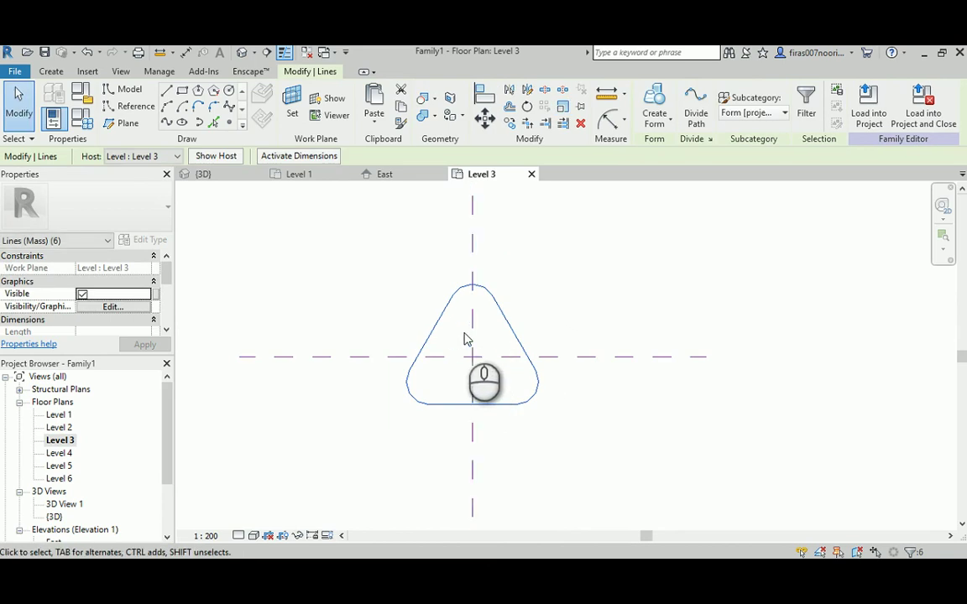
pyautogui.click(242, 52)
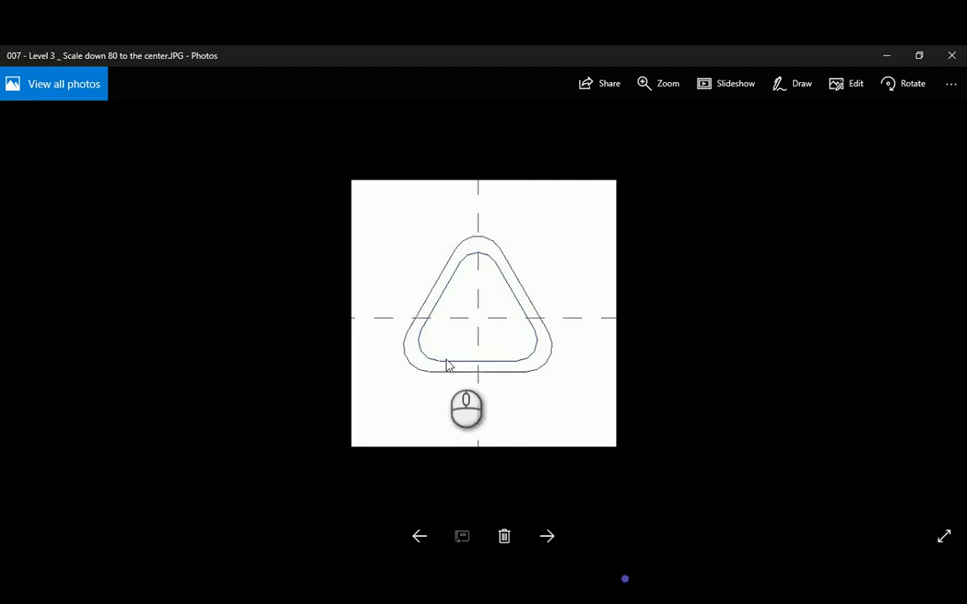
# - Paste the scaled Level 3 profile aligned onto Levels 4, 5 and 6
pyautogui.press('Right')
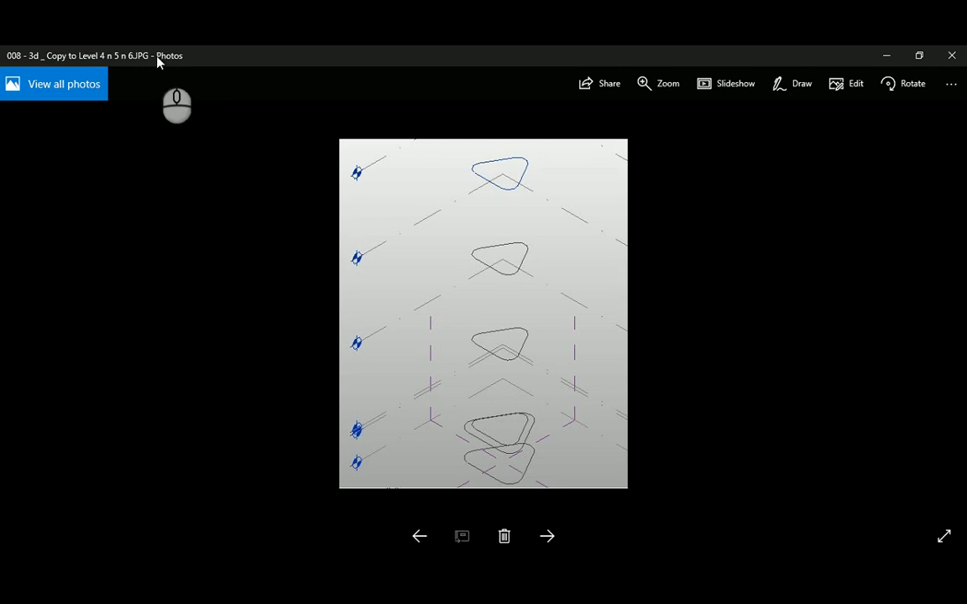
pyautogui.hotkey('alt', 'Tab')
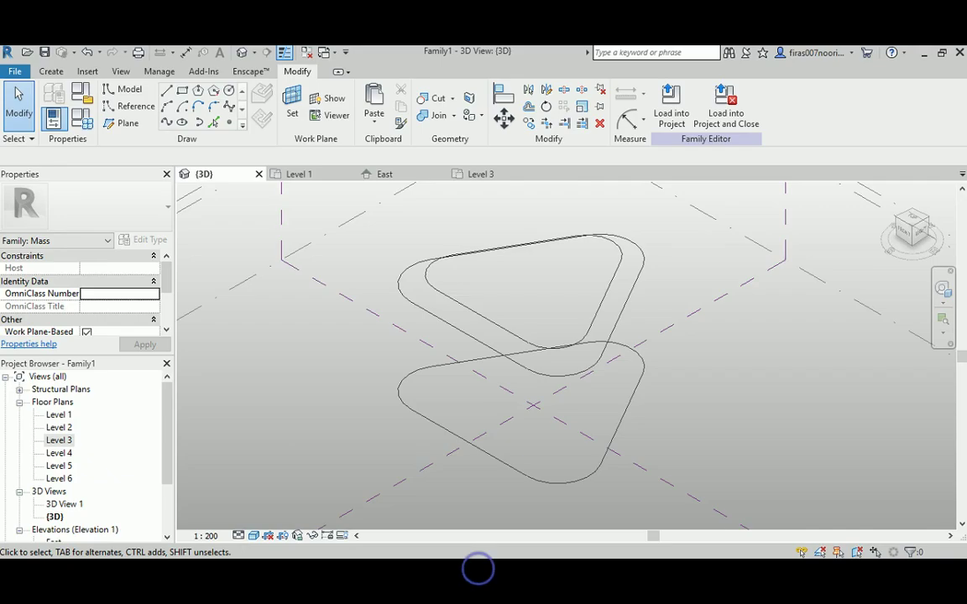
pyautogui.click(477, 317)
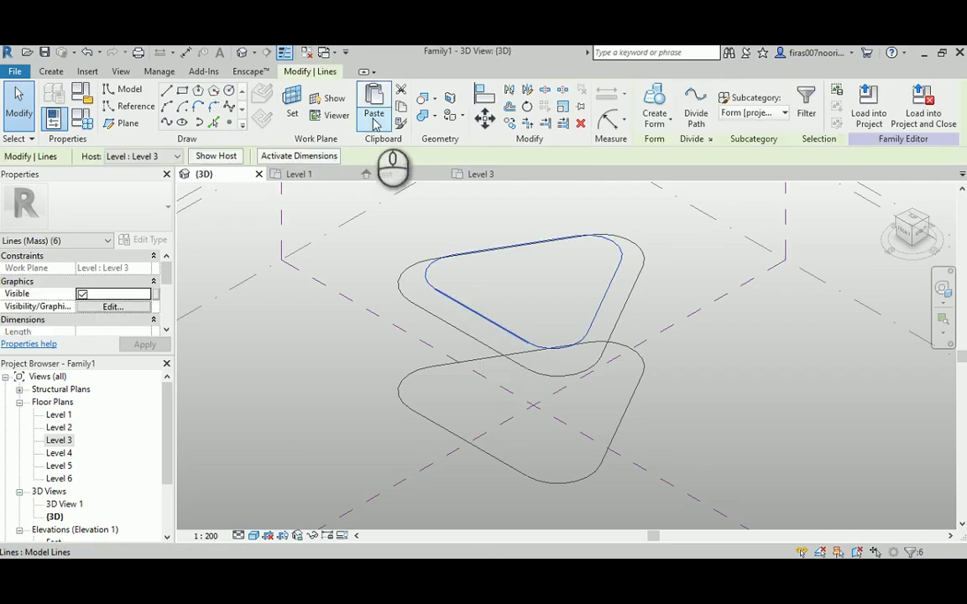
pyautogui.click(375, 126)
pyautogui.click(420, 174)
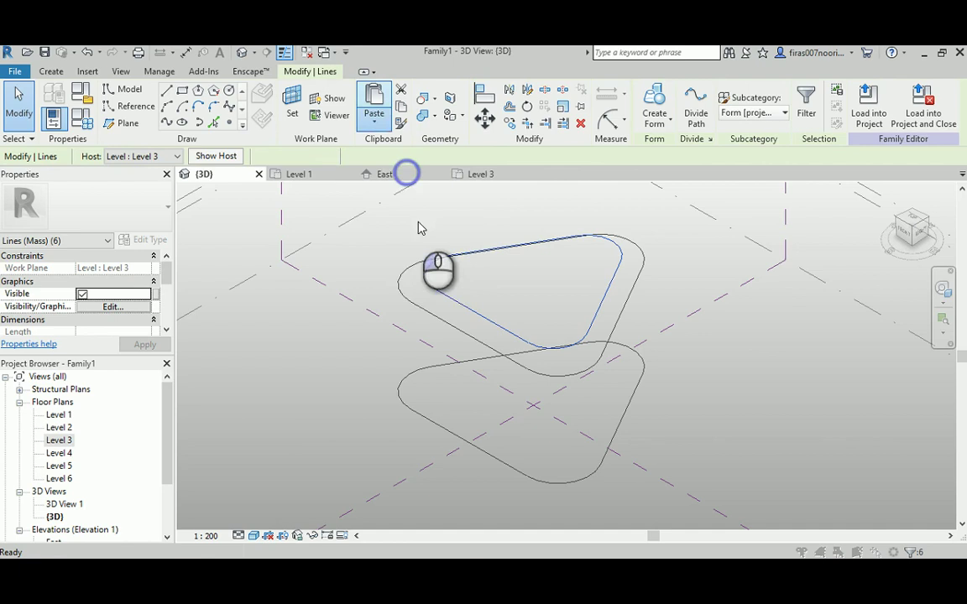
pyautogui.moveTo(412, 243); pyautogui.dragTo(443, 328)
pyautogui.click(461, 404)
pyautogui.scroll(-5, 457, 397)
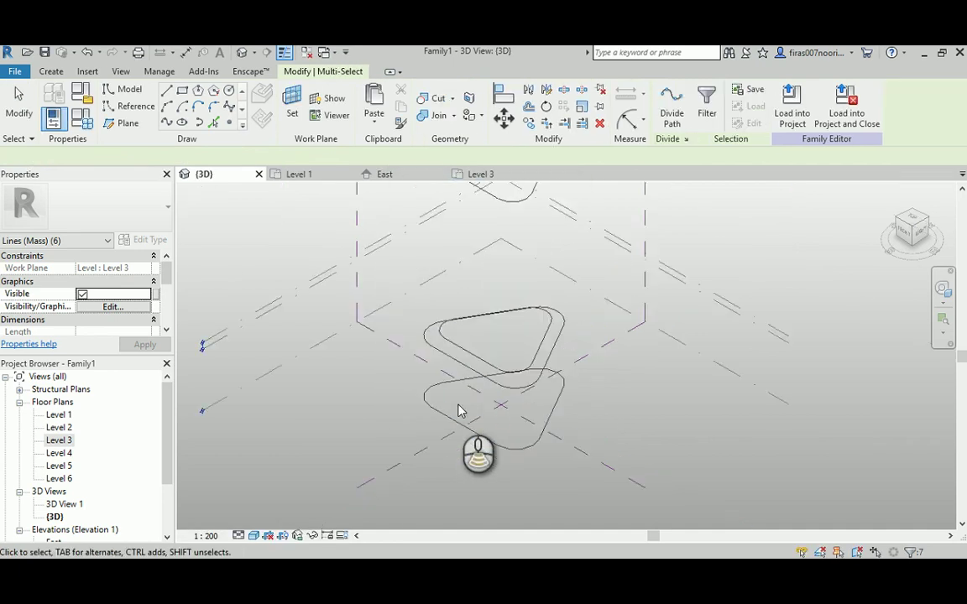
pyautogui.scroll(-2, 477, 397)
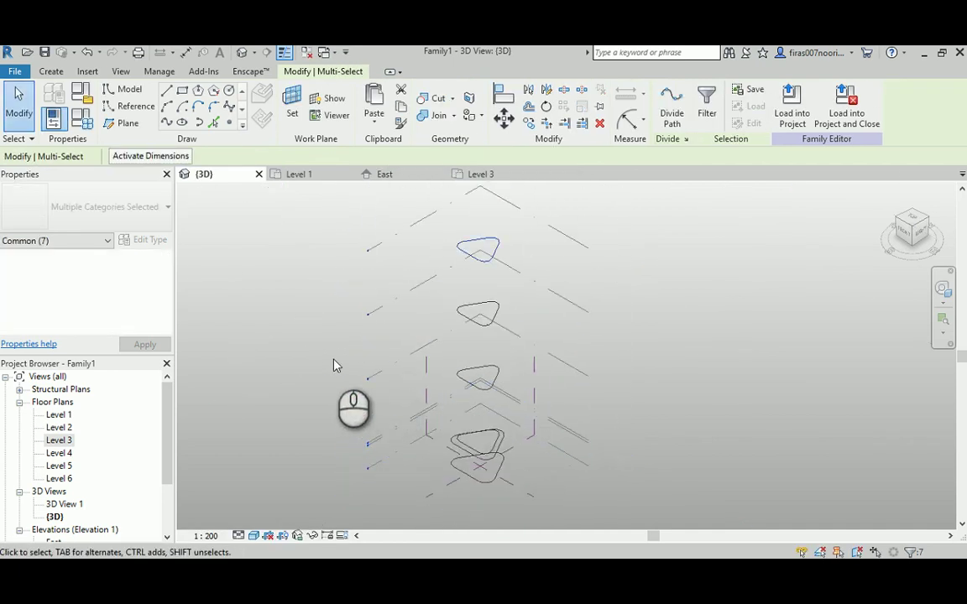
pyautogui.moveTo(337, 367)
pyautogui.mouseDown(button='middle')
pyautogui.moveTo(341, 384)
pyautogui.moveTo(341, 367)
pyautogui.mouseUp(button='middle')
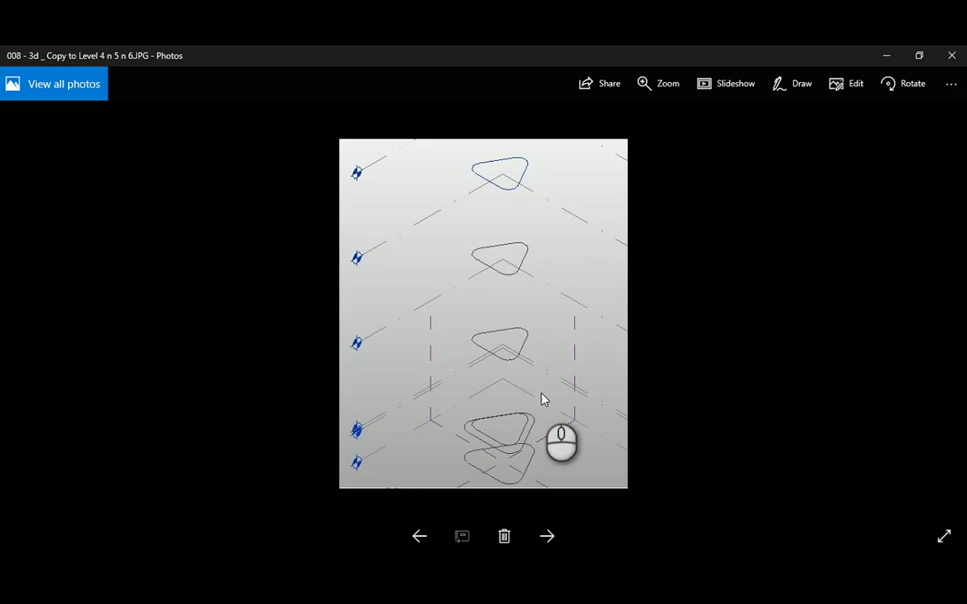
pyautogui.scroll(-1, 539, 399)
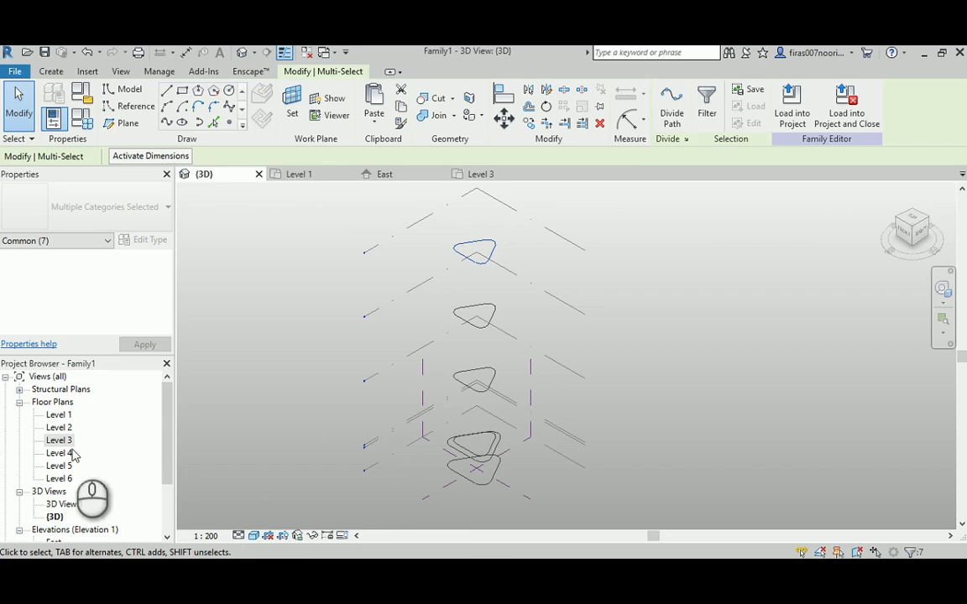
# - Rotate the Level 4 profile about 30° around its bottom edge midpoint
pyautogui.click(67, 454)
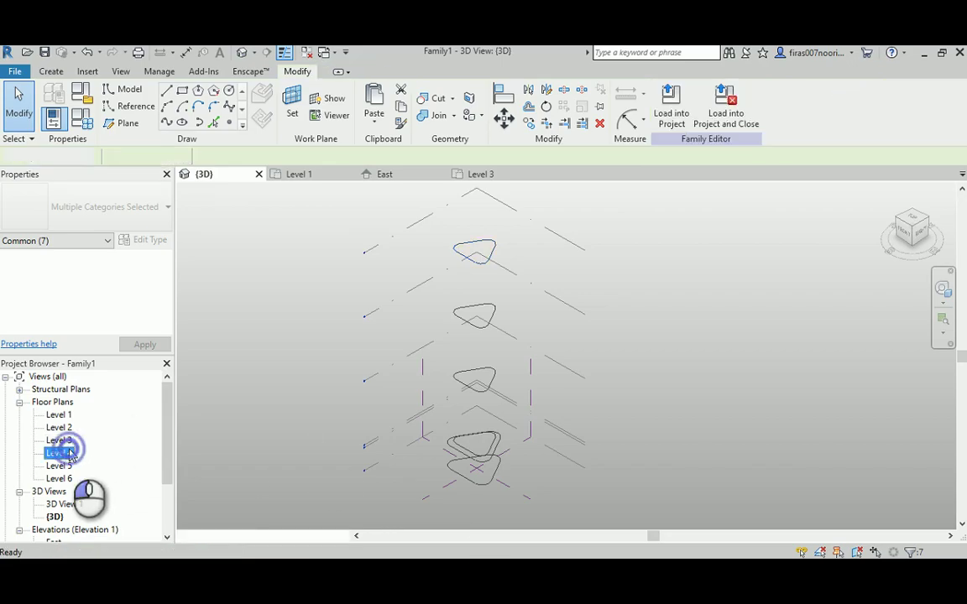
pyautogui.doubleClick(67, 453)
pyautogui.press('Tab')
pyautogui.click(450, 339)
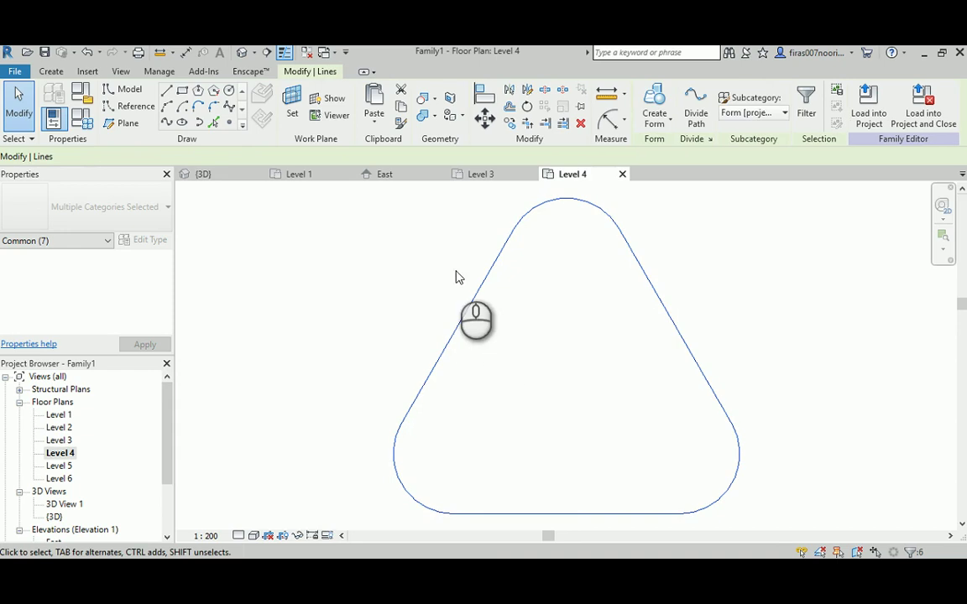
pyautogui.click(527, 109)
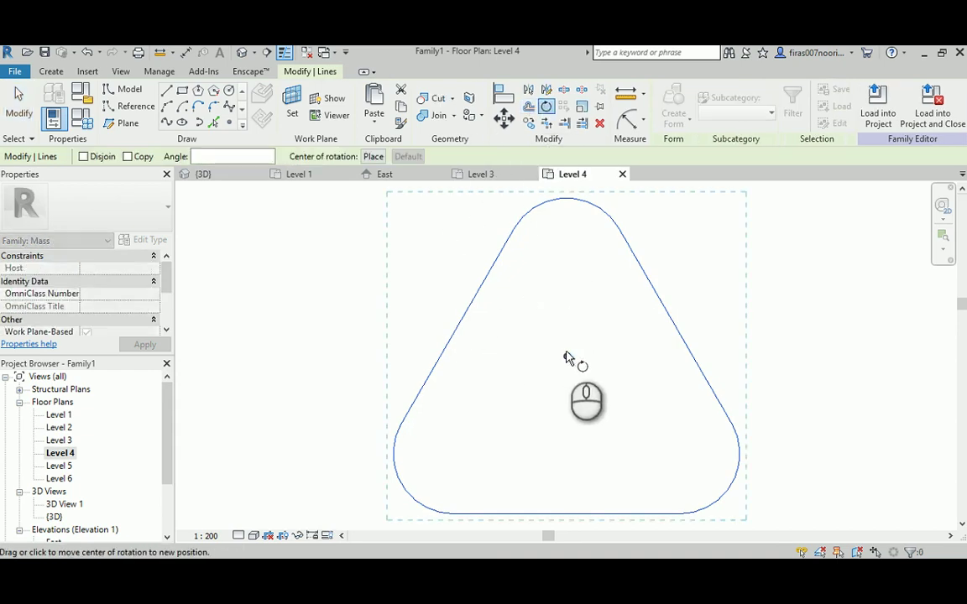
pyautogui.moveTo(568, 356); pyautogui.dragTo(566, 513)
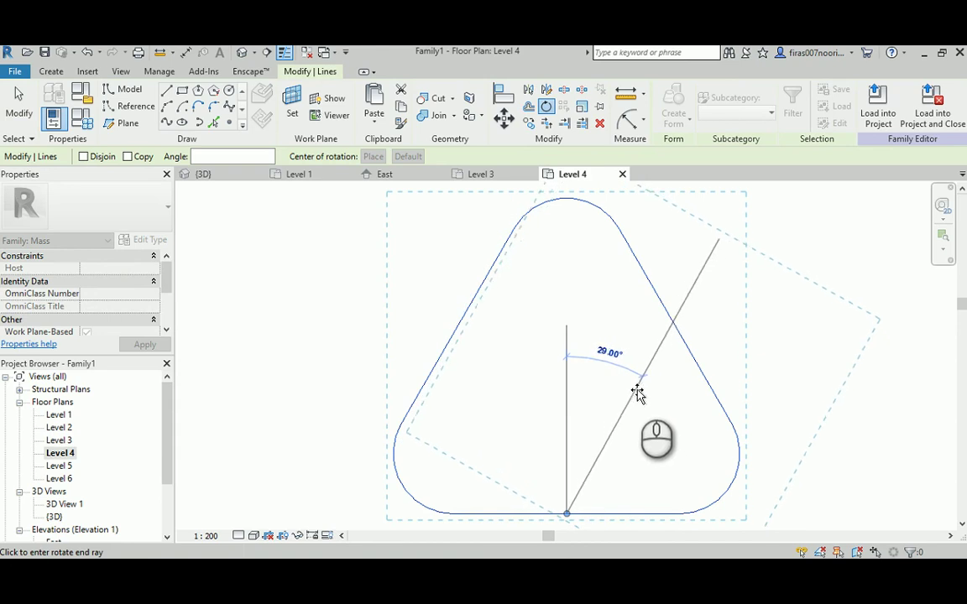
pyautogui.click(639, 394)
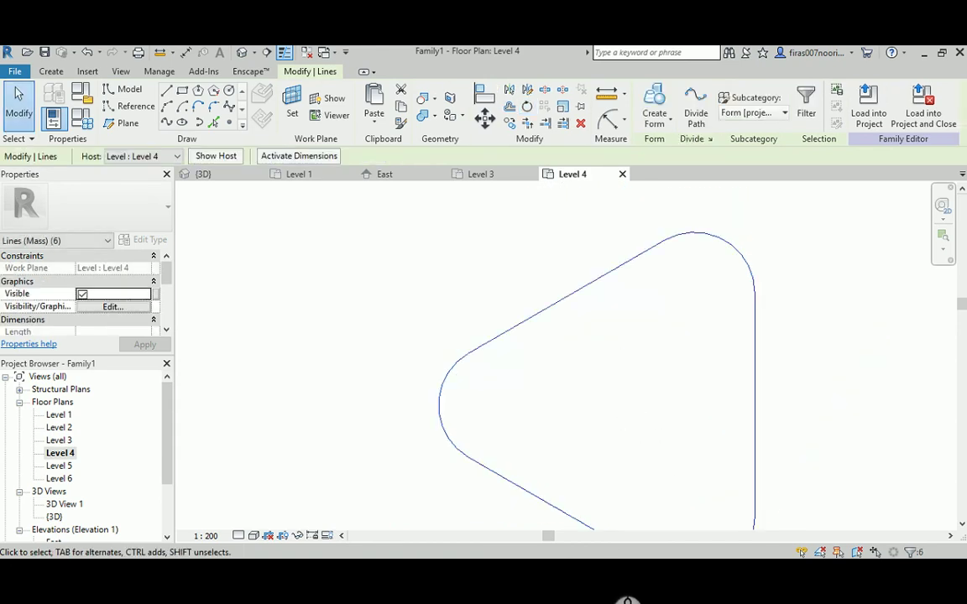
pyautogui.middleClick(570, 340)
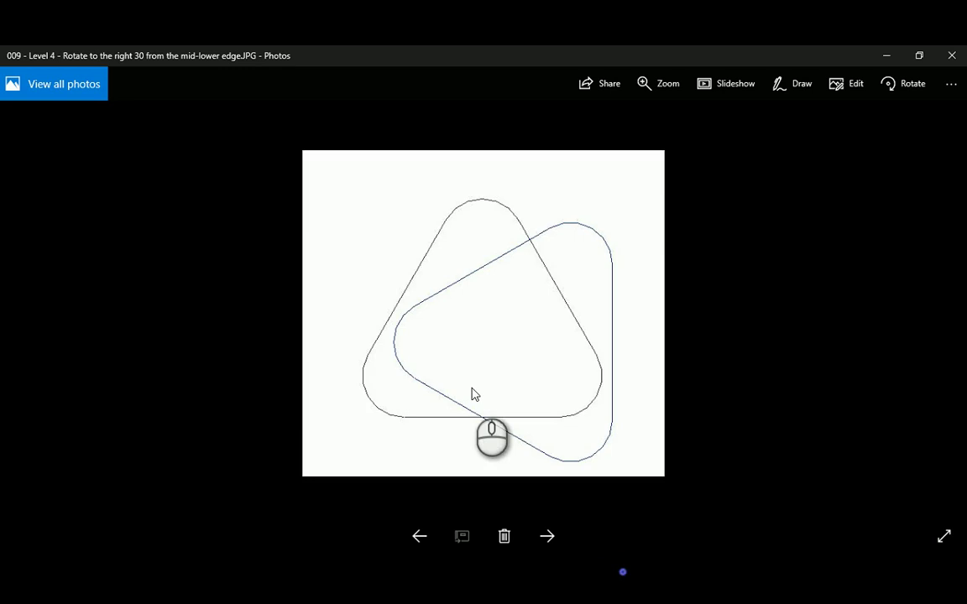
# - Rotate the Level 5 profile 30° around its bottom edge midpoint
pyautogui.press('Right')
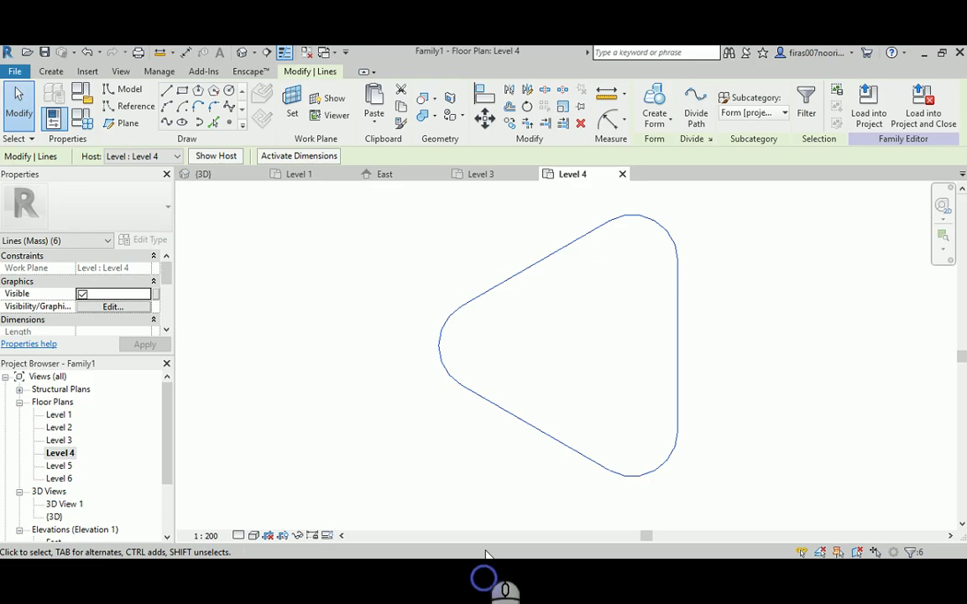
pyautogui.doubleClick(61, 466)
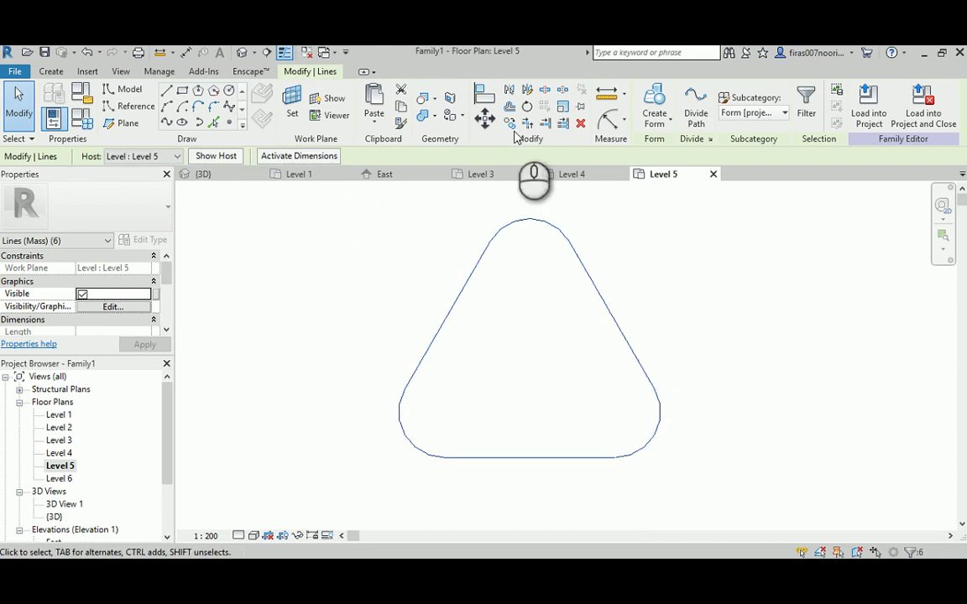
pyautogui.click(527, 106)
pyautogui.moveTo(531, 339); pyautogui.dragTo(533, 460)
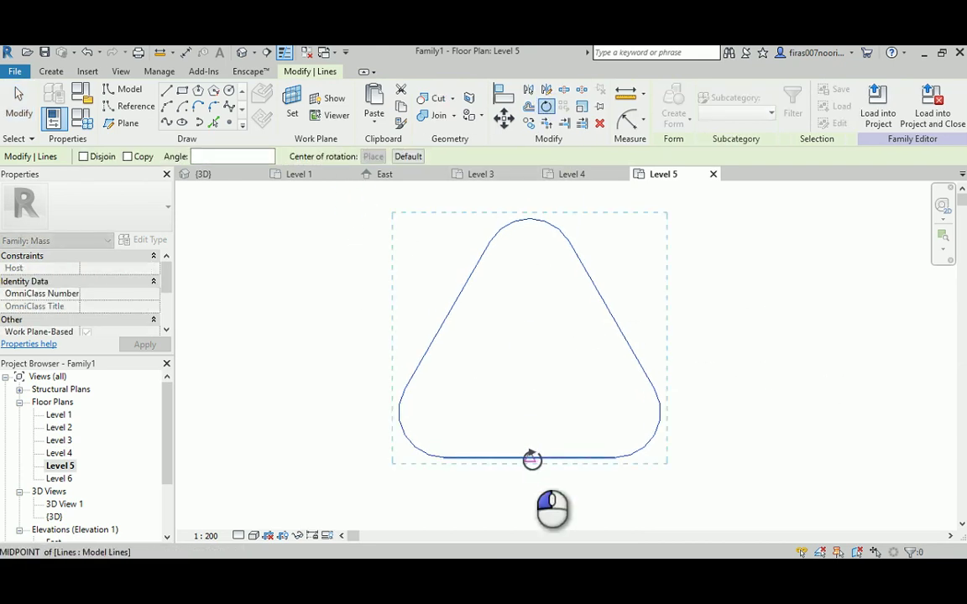
pyautogui.click(527, 339)
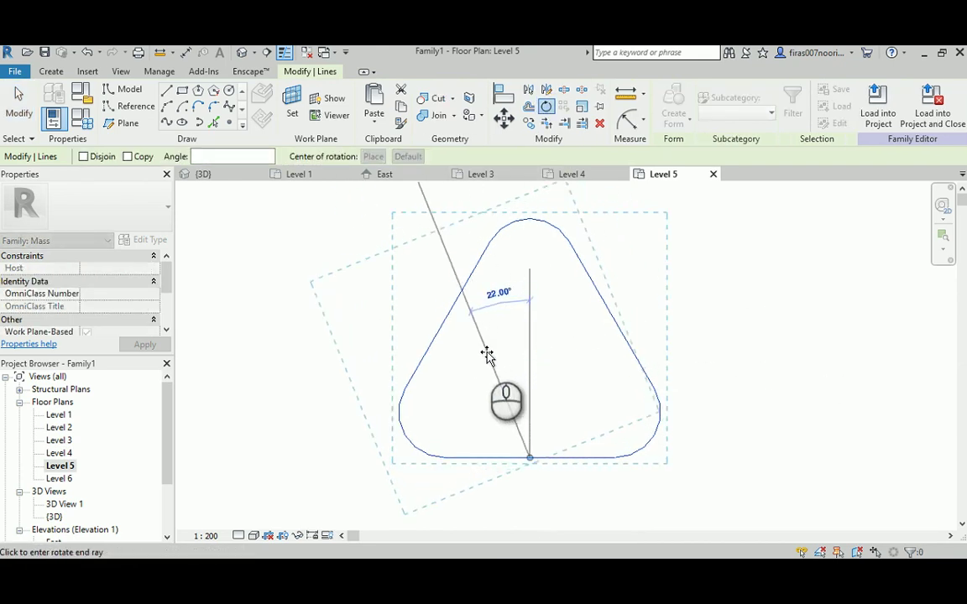
pyautogui.click(473, 359)
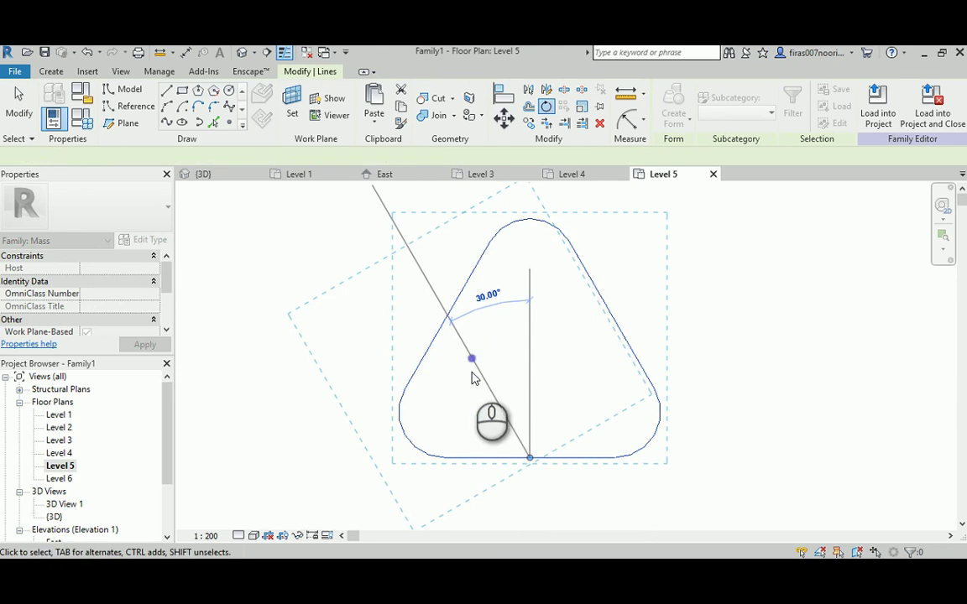
pyautogui.click(243, 52)
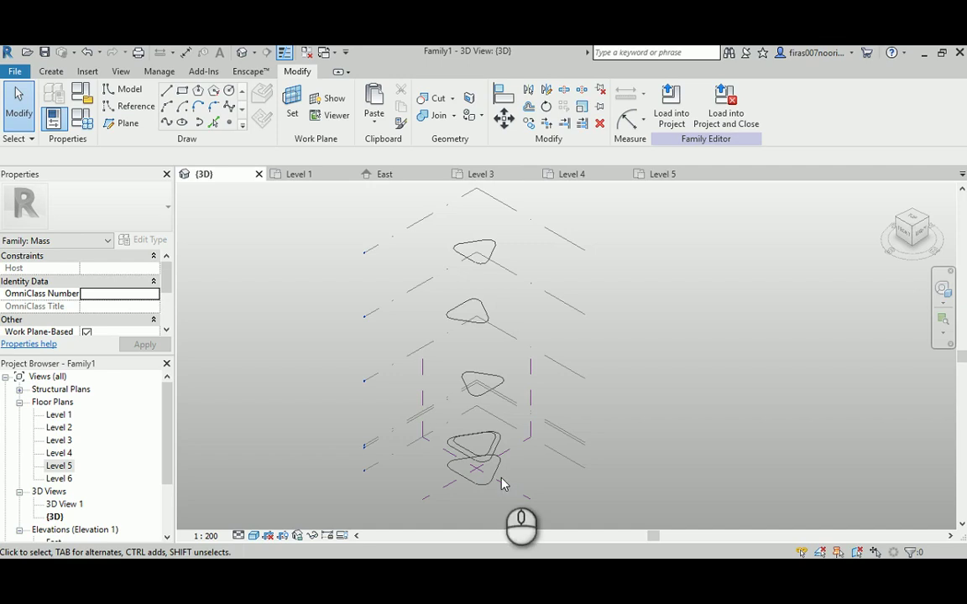
# - Create a solid form between the upper and lower podium profiles
pyautogui.scroll(5, 495, 491)
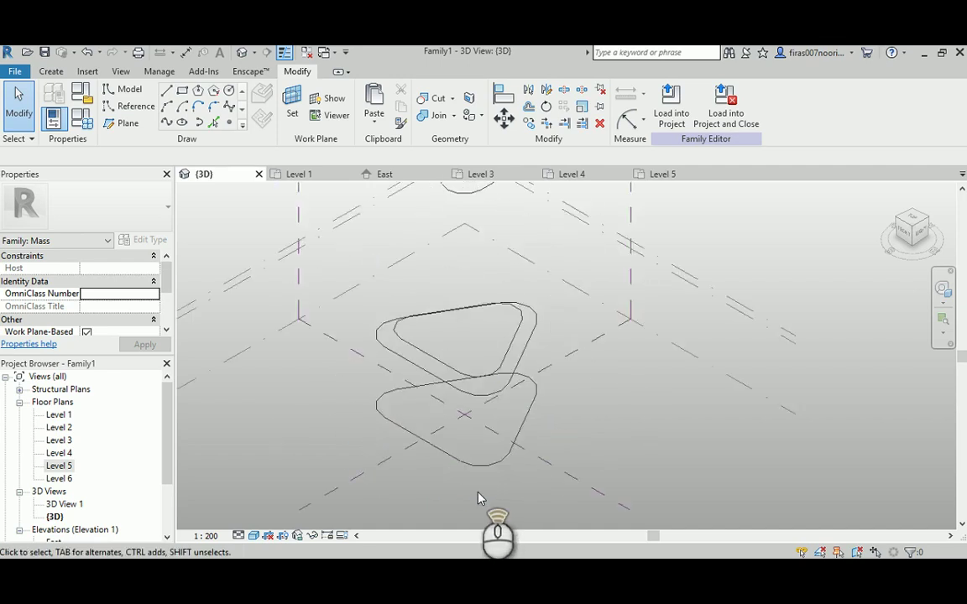
pyautogui.click(393, 338)
pyautogui.keyDown('ctrl'); pyautogui.click(550, 371); pyautogui.keyUp('ctrl')
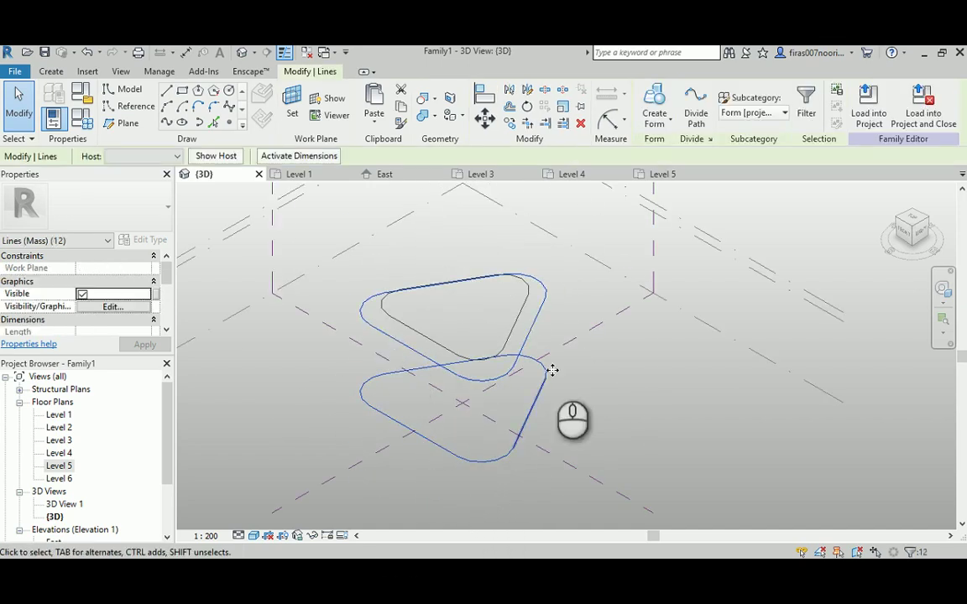
pyautogui.click(656, 119)
pyautogui.click(665, 145)
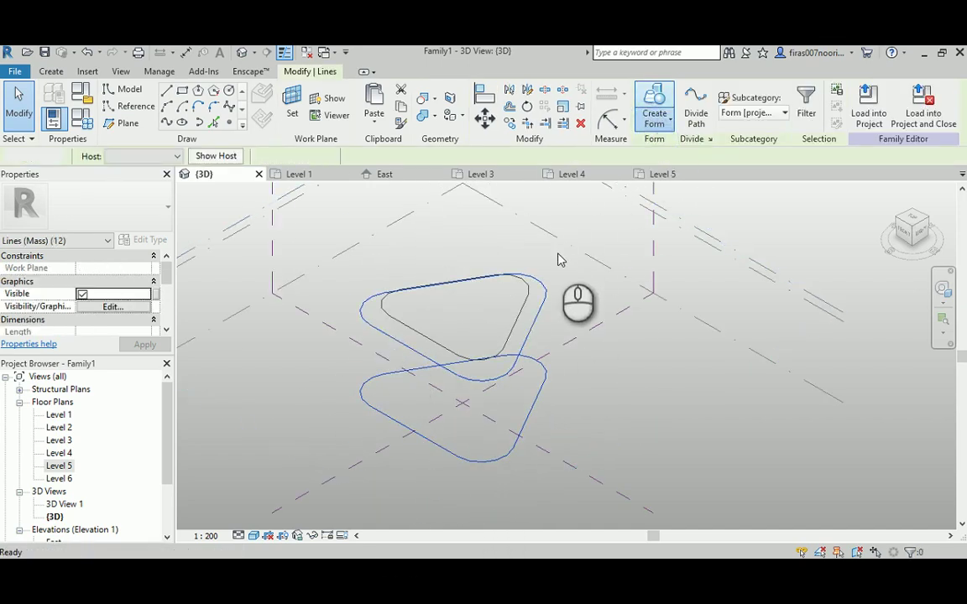
# - Form a sloped solid cap from the podium's top face to the inner top profile
pyautogui.scroll(2, 388, 338)
pyautogui.moveTo(389, 371)
pyautogui.keyDown('shift'); pyautogui.mouseDown(button='middle')
pyautogui.moveTo(412, 281)
pyautogui.moveTo(406, 392)
pyautogui.moveTo(404, 382)
pyautogui.mouseUp(button='middle'); pyautogui.keyUp('shift')
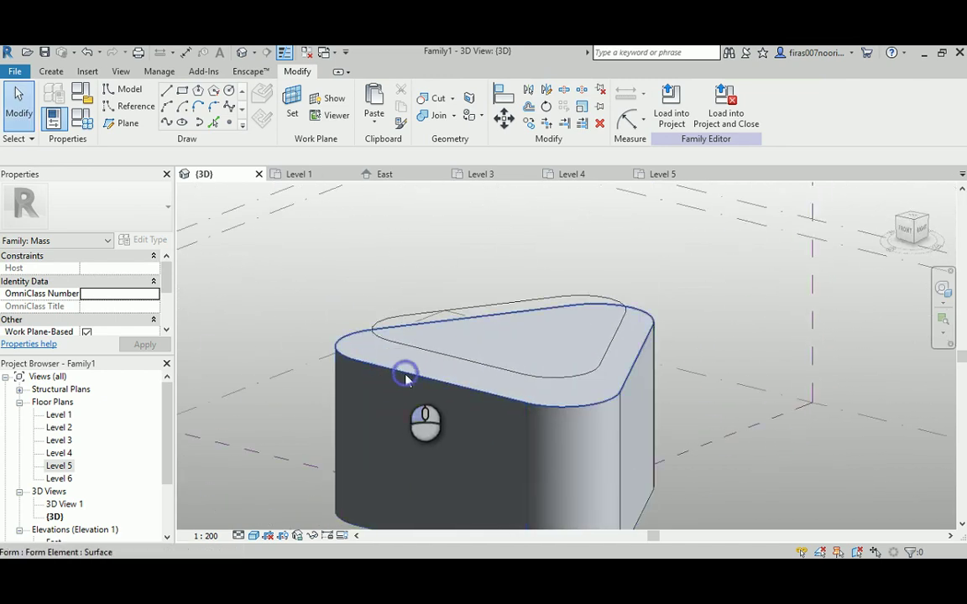
pyautogui.click(406, 377)
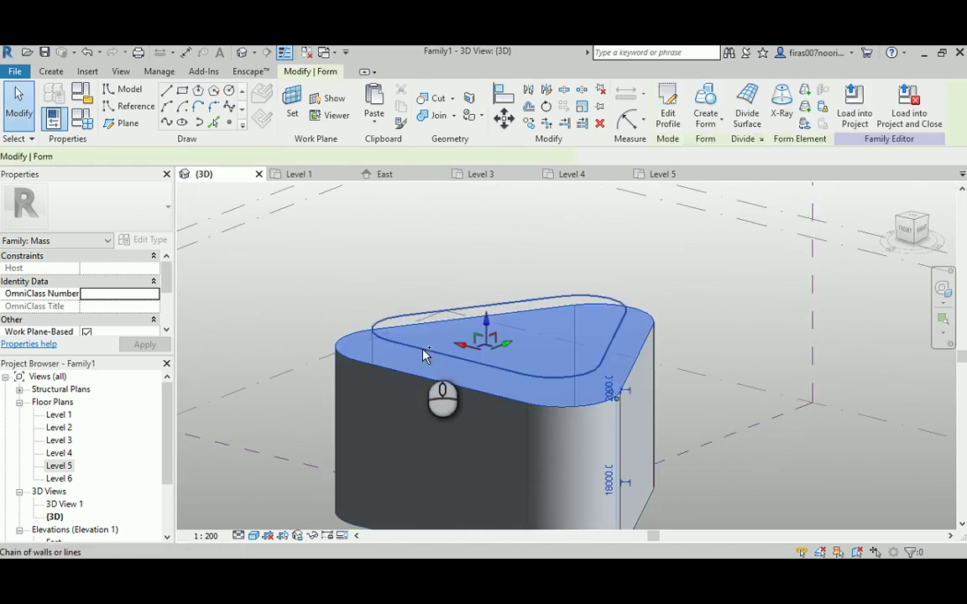
pyautogui.keyDown('ctrl'); pyautogui.click(518, 303); pyautogui.keyUp('ctrl')
pyautogui.click(674, 121)
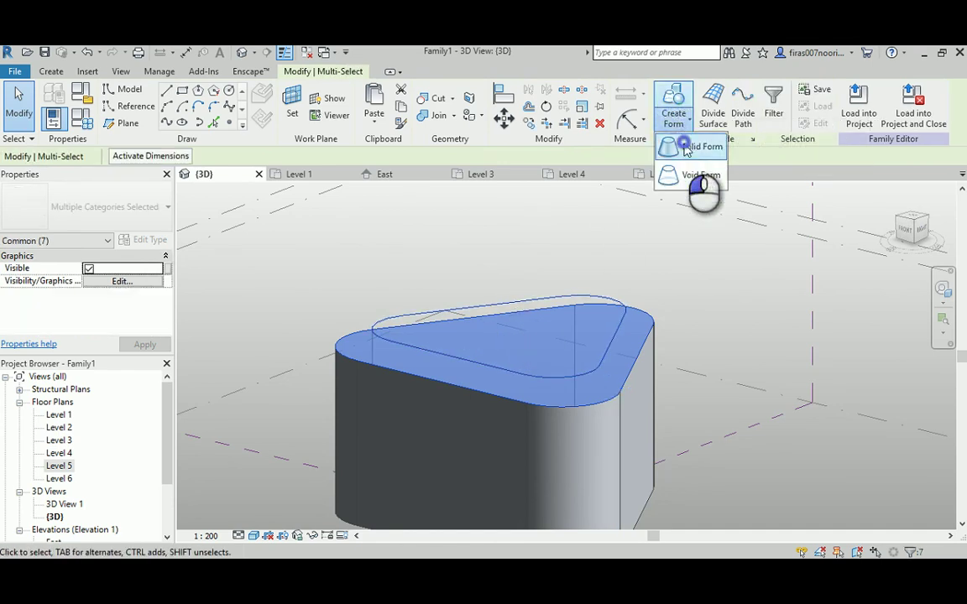
pyautogui.keyDown('shift'); pyautogui.moveTo(579, 287); pyautogui.dragTo(327, 286, button='middle'); pyautogui.keyUp('shift')
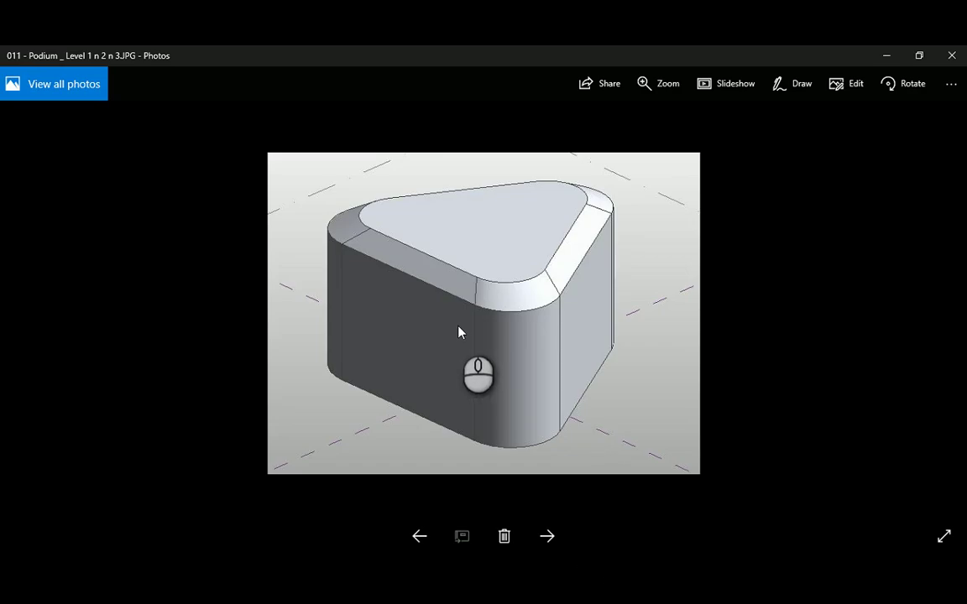
pyautogui.scroll(-1, 458, 332)
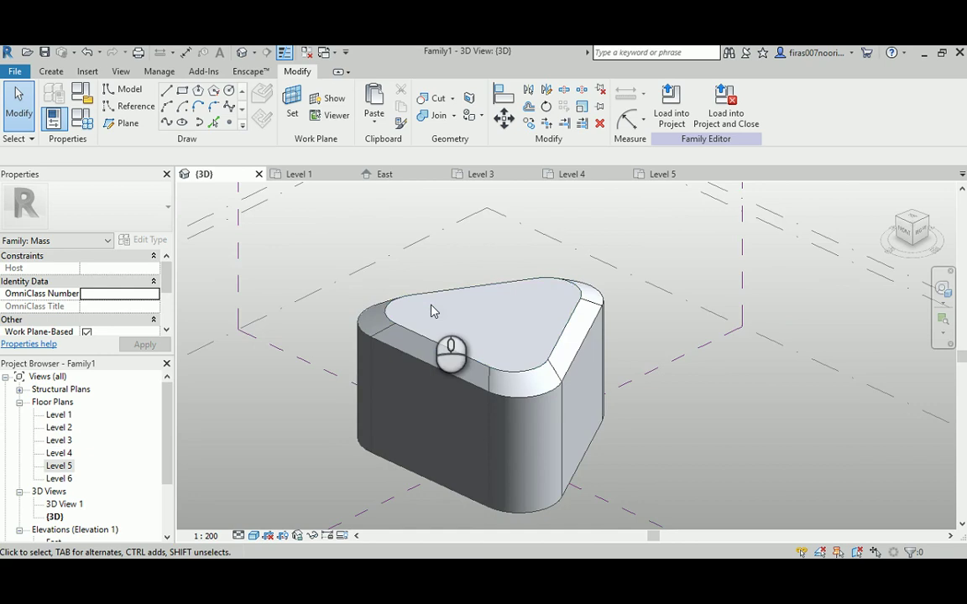
# - Create a solid tower from the podium's top face through the lowest, middle and top profiles
pyautogui.click(453, 339)
pyautogui.scroll(-5, 431, 411)
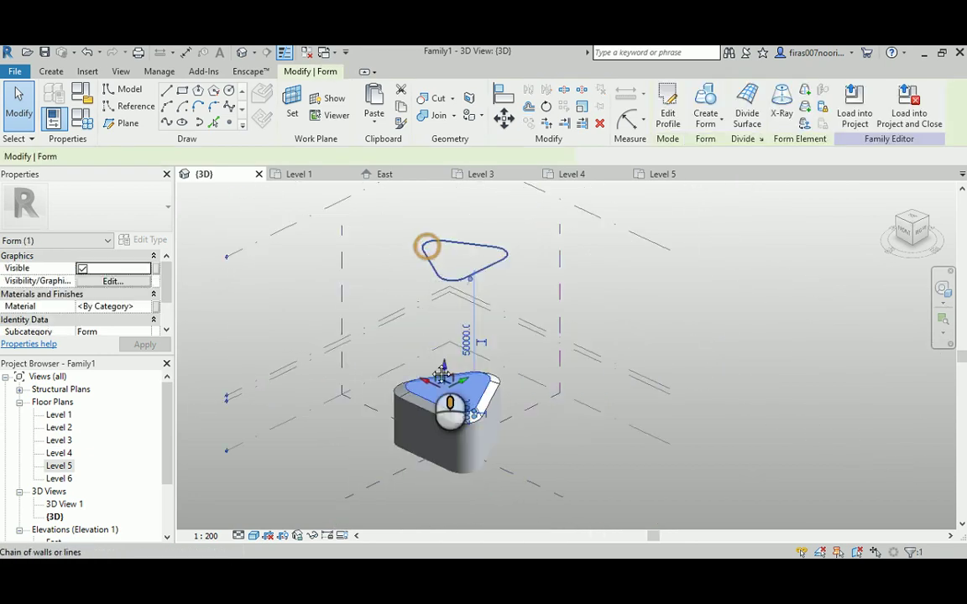
pyautogui.scroll(-3, 433, 395)
pyautogui.keyDown('ctrl'); pyautogui.click(435, 403); pyautogui.keyUp('ctrl')
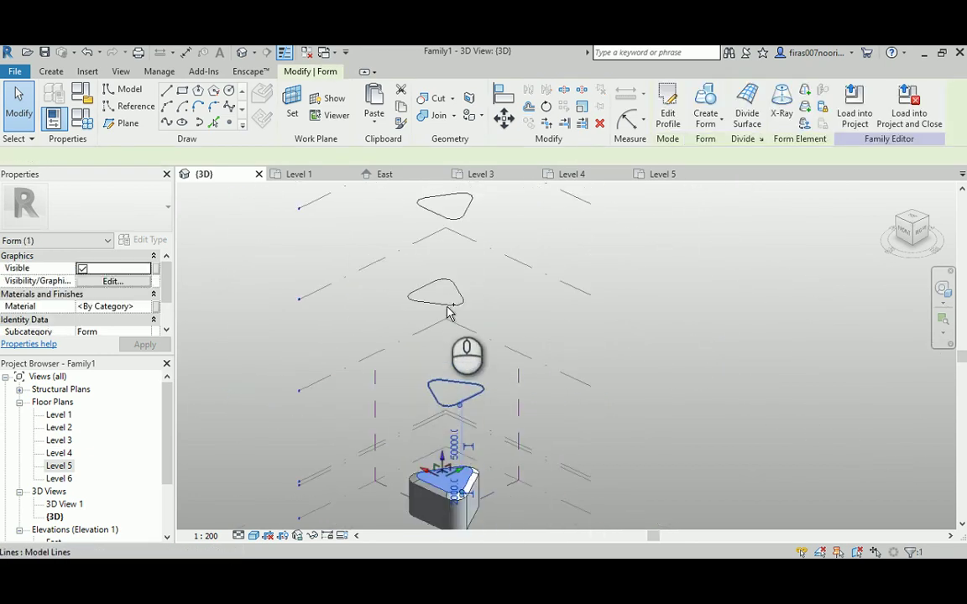
pyautogui.keyDown('ctrl'); pyautogui.click(443, 304); pyautogui.keyUp('ctrl')
pyautogui.keyDown('ctrl'); pyautogui.click(466, 207); pyautogui.keyUp('ctrl')
pyautogui.moveTo(504, 259); pyautogui.dragTo(508, 313, button='middle')
pyautogui.scroll(-1, 508, 313)
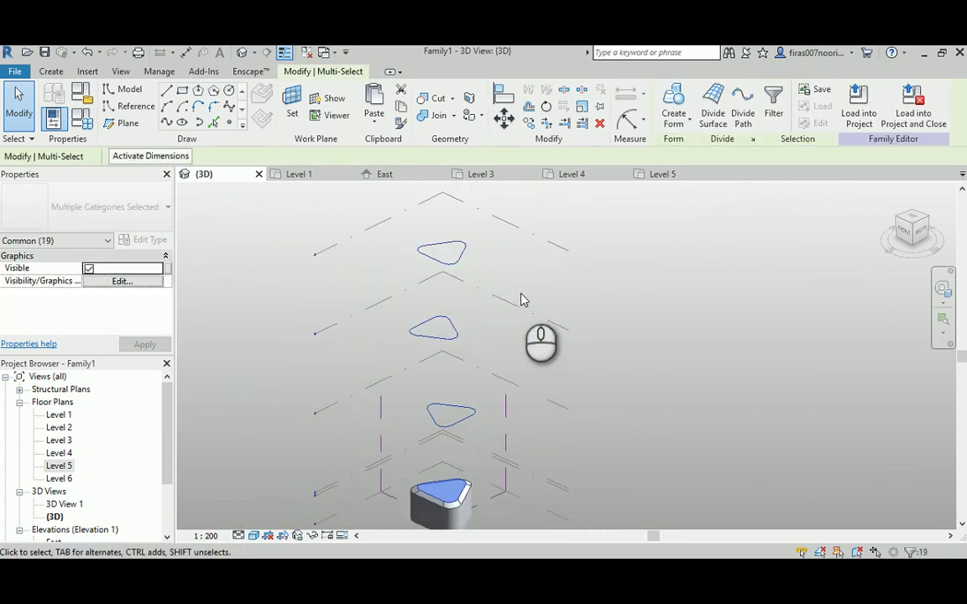
pyautogui.click(679, 122)
pyautogui.click(686, 146)
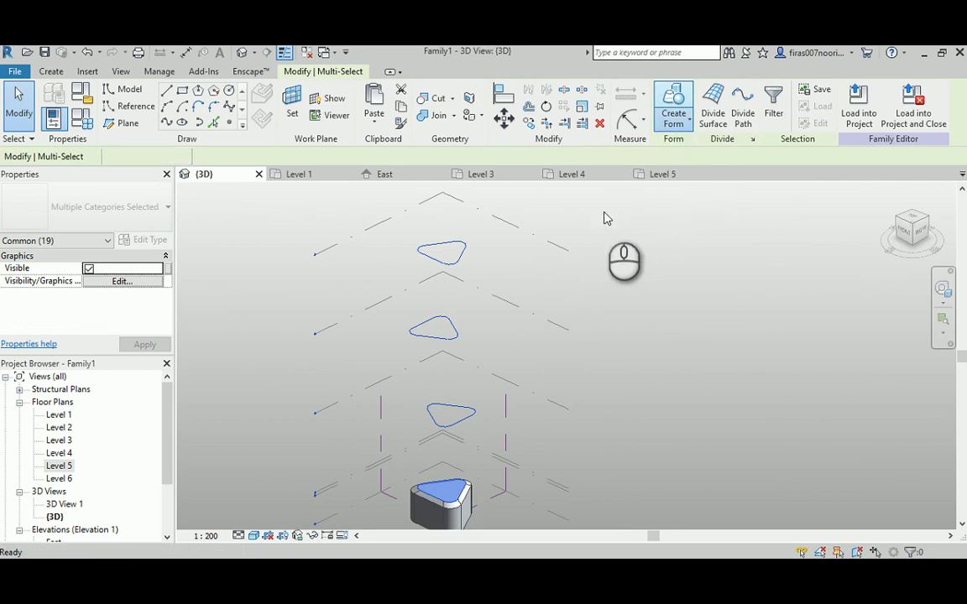
pyautogui.scroll(2, 475, 478)
pyautogui.moveTo(475, 479); pyautogui.dragTo(510, 362, button='middle')
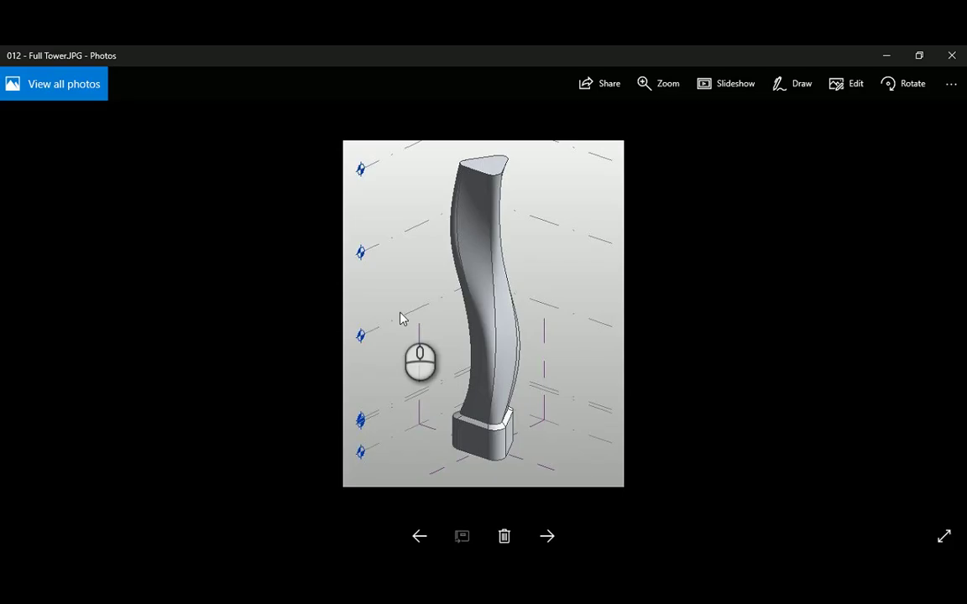
# - View the next reference image in Photos, then go back to the Revit model
pyautogui.press('Right')
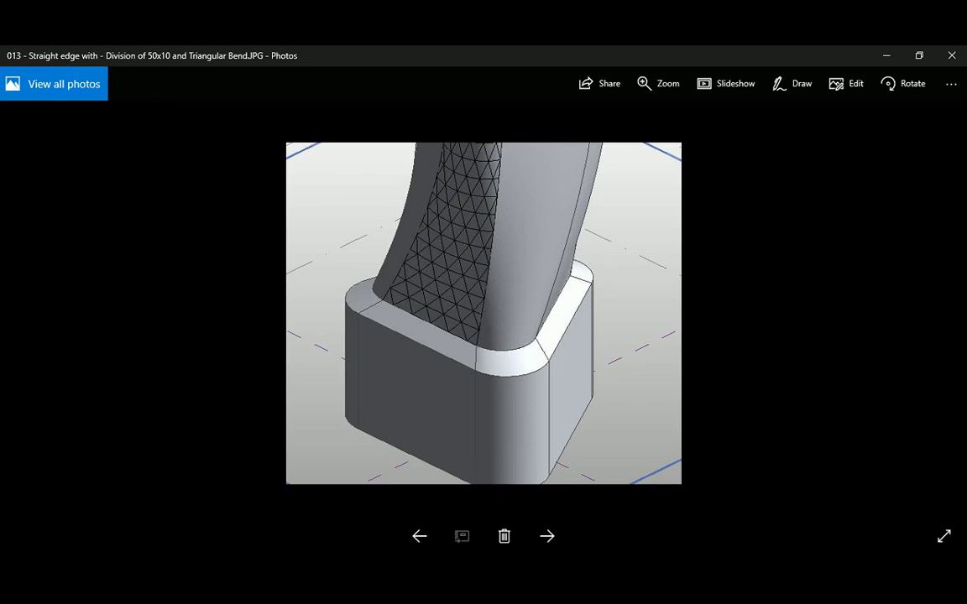
pyautogui.click(483, 576)
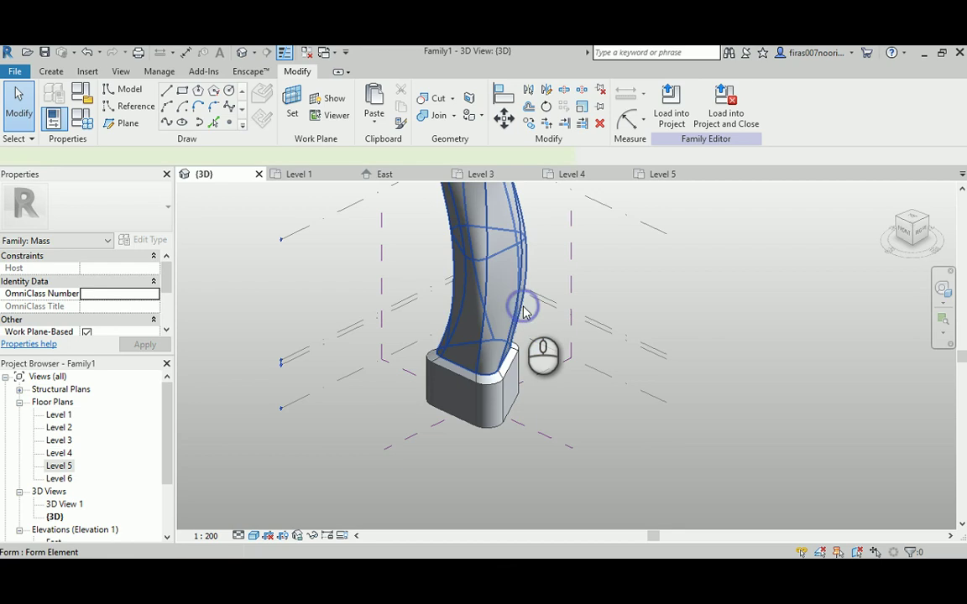
# - Select the tower and podium forms in turn to inspect the base
pyautogui.click(524, 312)
pyautogui.keyDown('shift'); pyautogui.moveTo(507, 349); pyautogui.dragTo(515, 365, button='middle'); pyautogui.keyUp('shift')
pyautogui.click(594, 444)
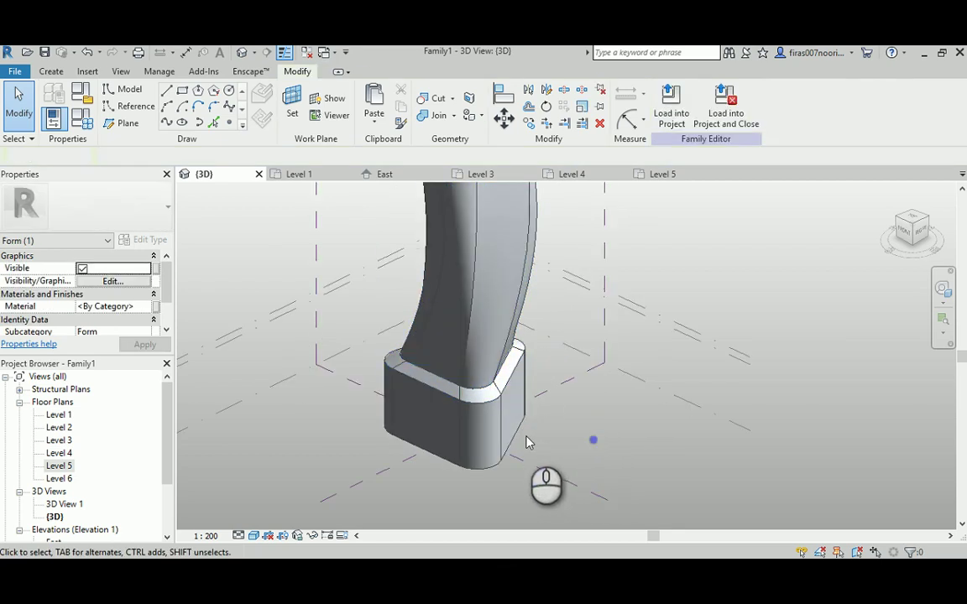
pyautogui.press('Tab')
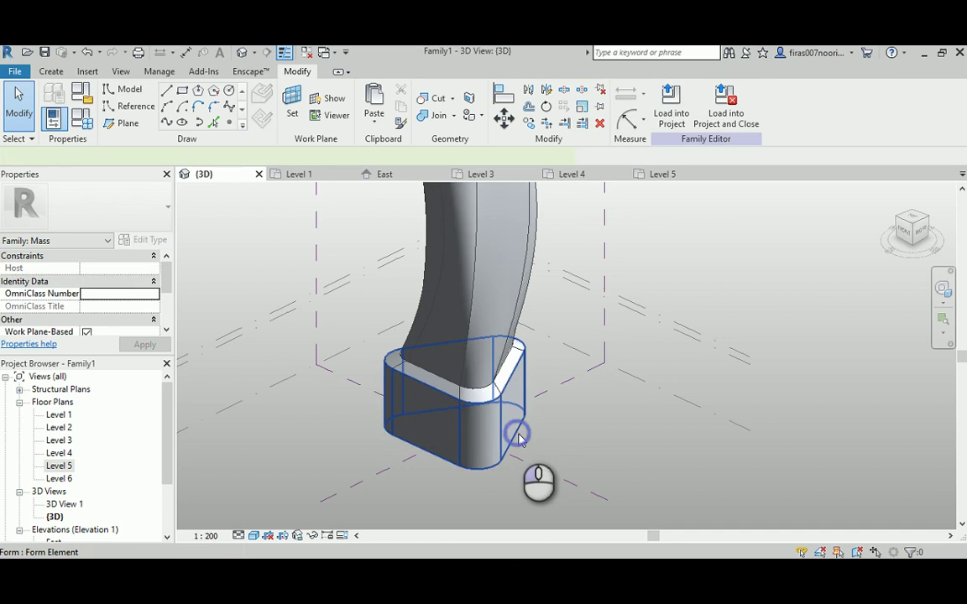
pyautogui.click(518, 437)
pyautogui.click(616, 454)
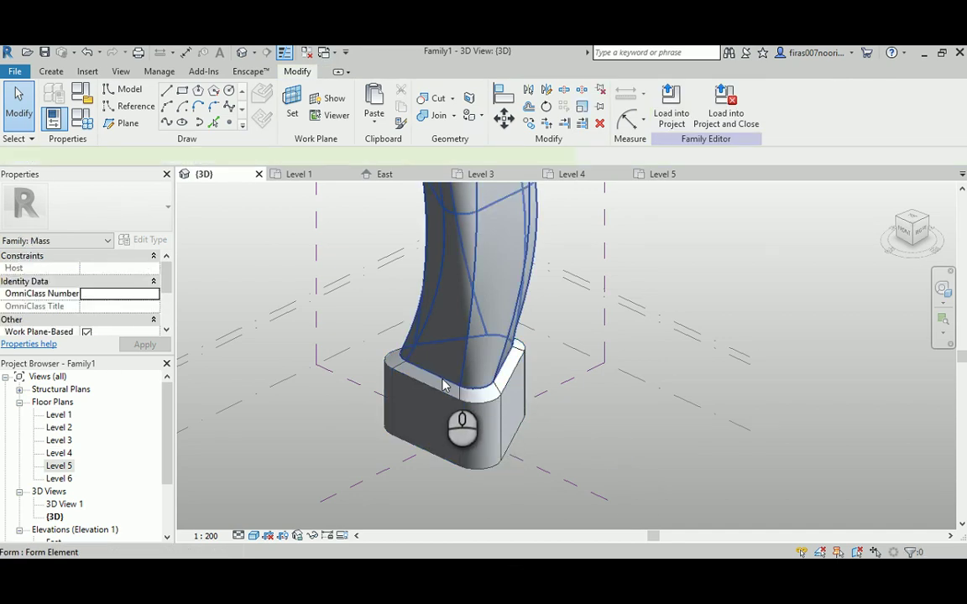
pyautogui.click(445, 385)
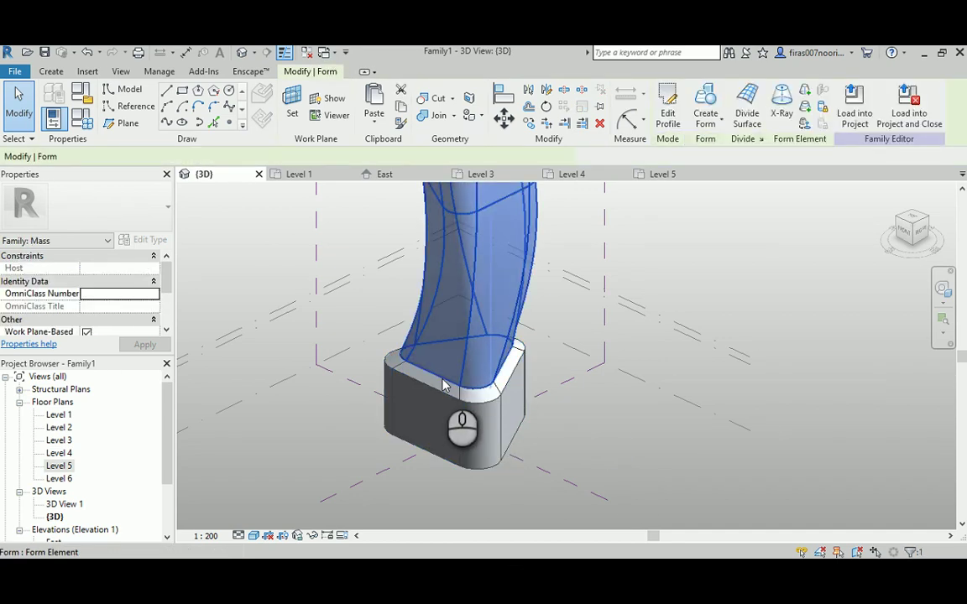
# - Join the podium form to the tower form
pyautogui.click(429, 119)
pyautogui.click(383, 350)
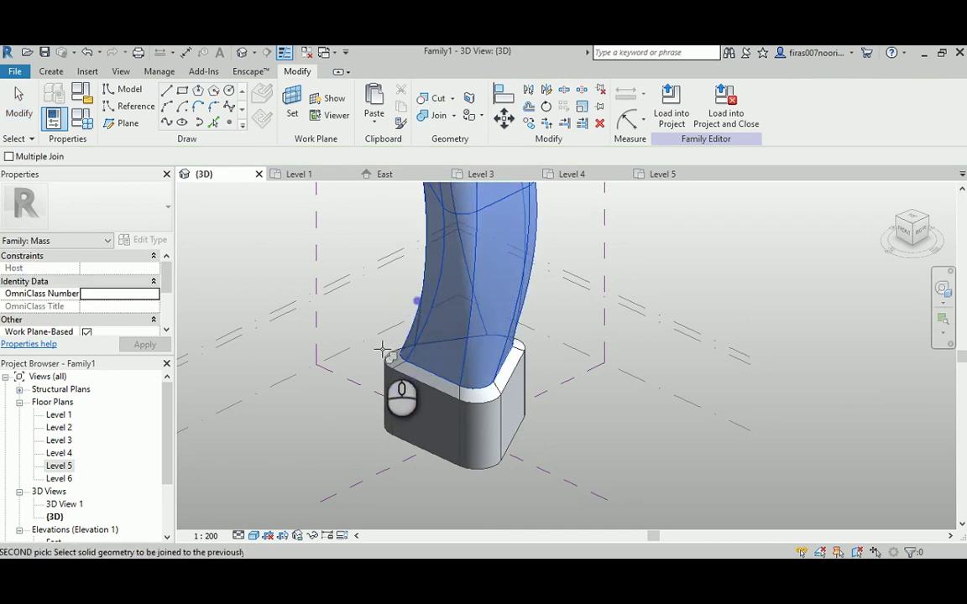
pyautogui.click(388, 373)
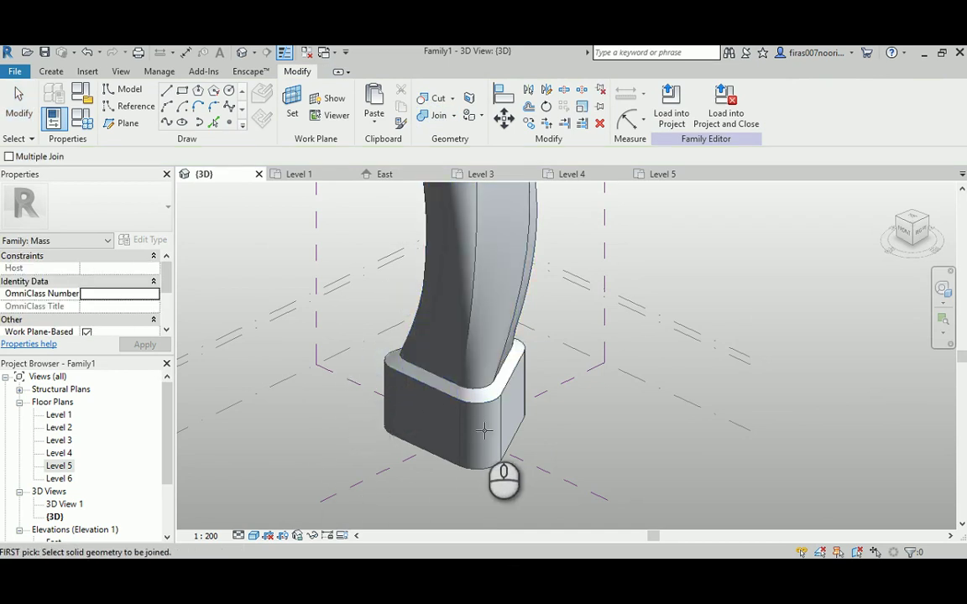
pyautogui.keyDown('shift'); pyautogui.moveTo(566, 405); pyautogui.dragTo(518, 395, button='middle'); pyautogui.keyUp('shift')
pyautogui.press('Escape')
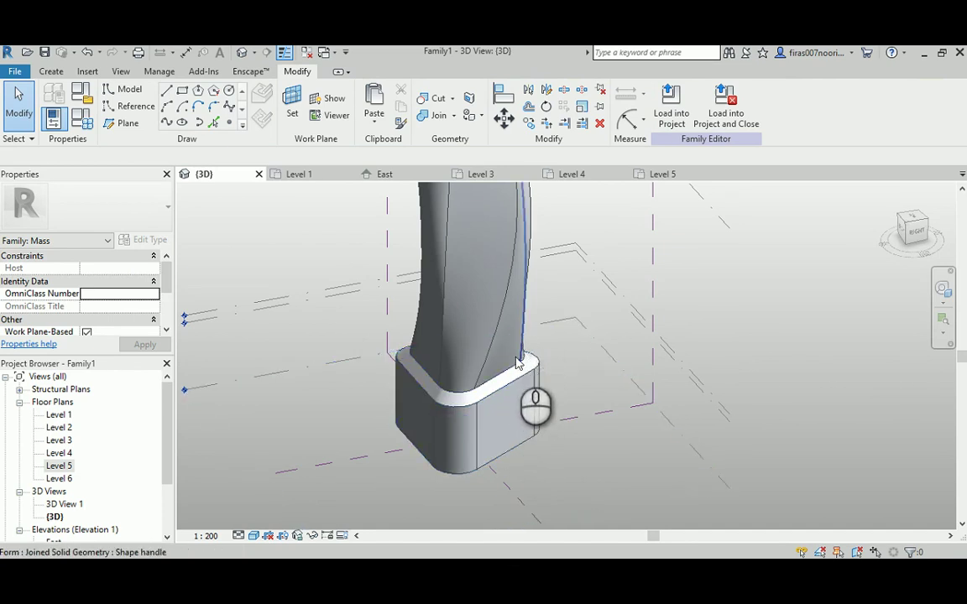
# - Join the forms again, this time picking the podium first and then the tower
pyautogui.keyDown('shift'); pyautogui.moveTo(521, 362); pyautogui.dragTo(424, 353, button='middle'); pyautogui.keyUp('shift')
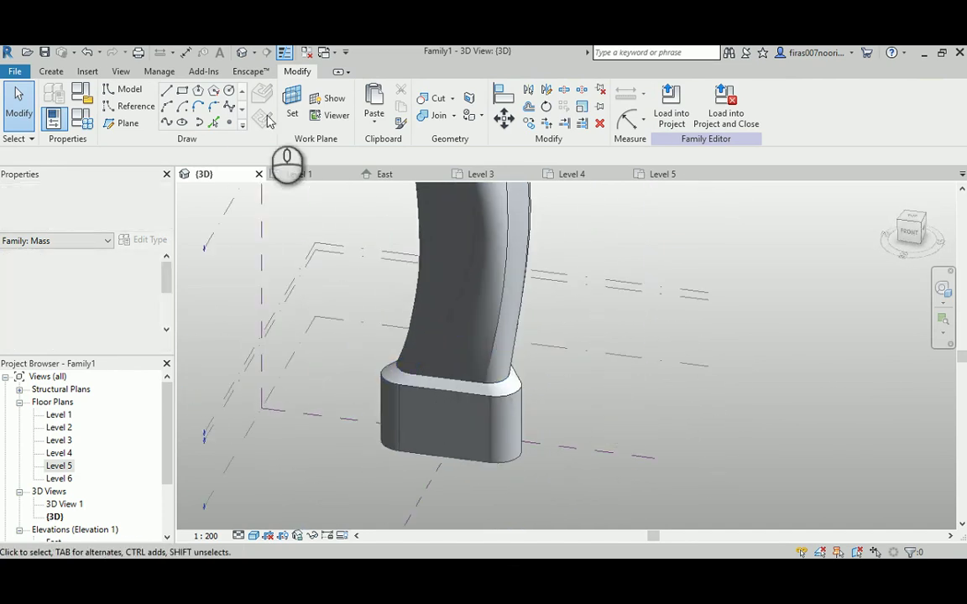
pyautogui.click(451, 116)
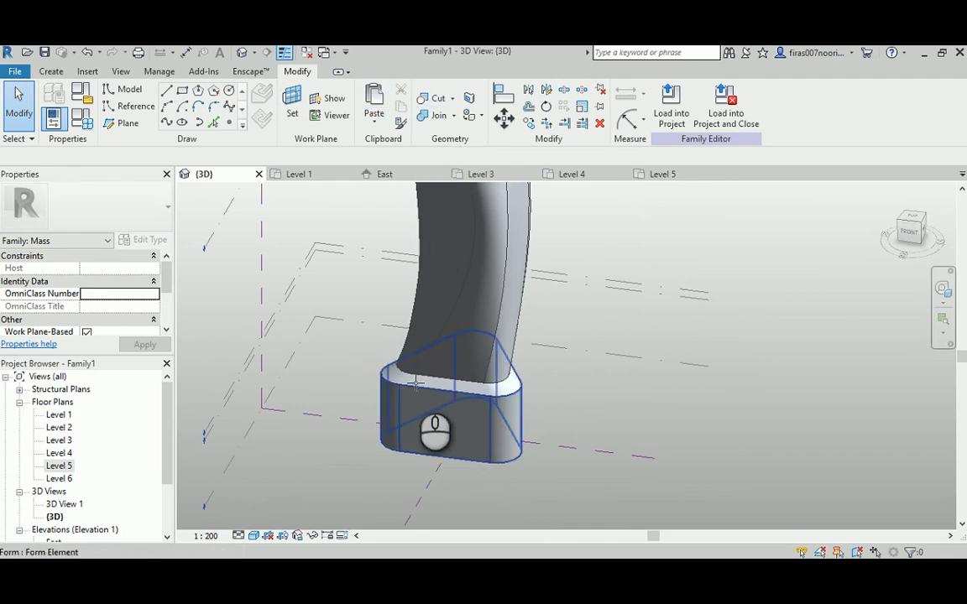
pyautogui.click(431, 416)
pyautogui.click(412, 369)
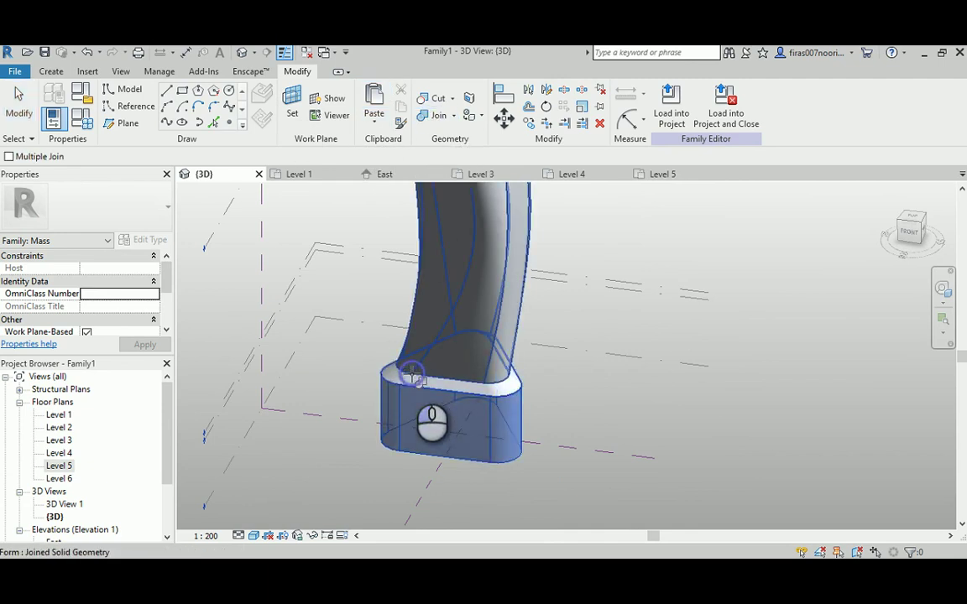
pyautogui.keyDown('shift'); pyautogui.moveTo(558, 429); pyautogui.dragTo(487, 428, button='middle'); pyautogui.keyUp('shift')
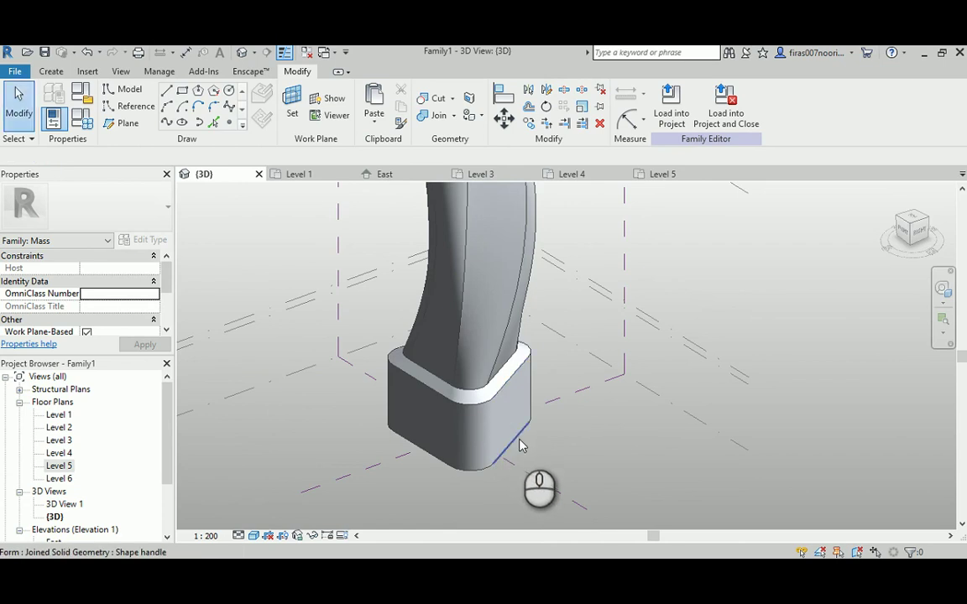
# - Orbit around the joined tower and podium to inspect them from several angles
pyautogui.click(520, 445)
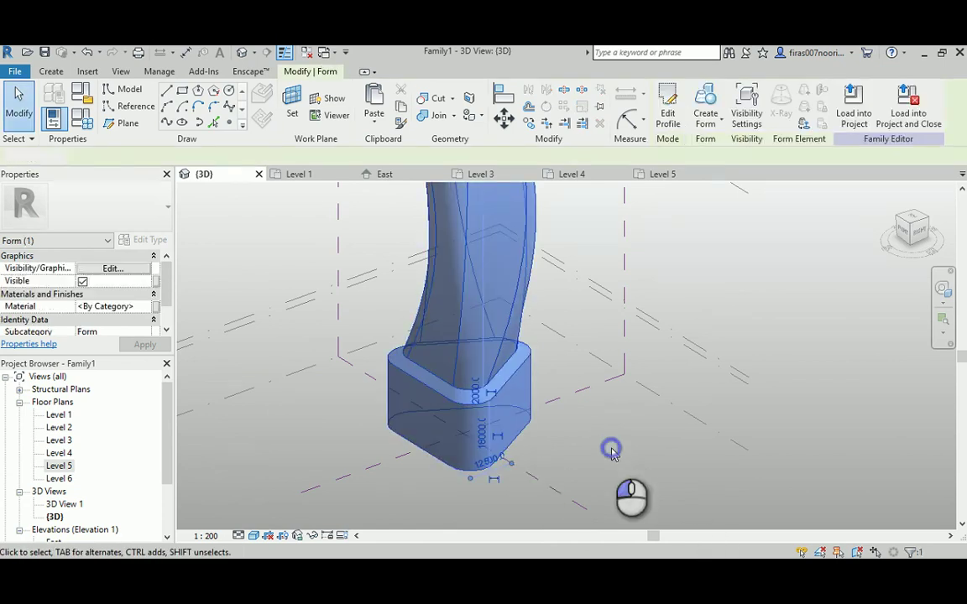
pyautogui.click(537, 403)
pyautogui.keyDown('shift'); pyautogui.moveTo(537, 403); pyautogui.dragTo(403, 415, button='middle'); pyautogui.keyUp('shift')
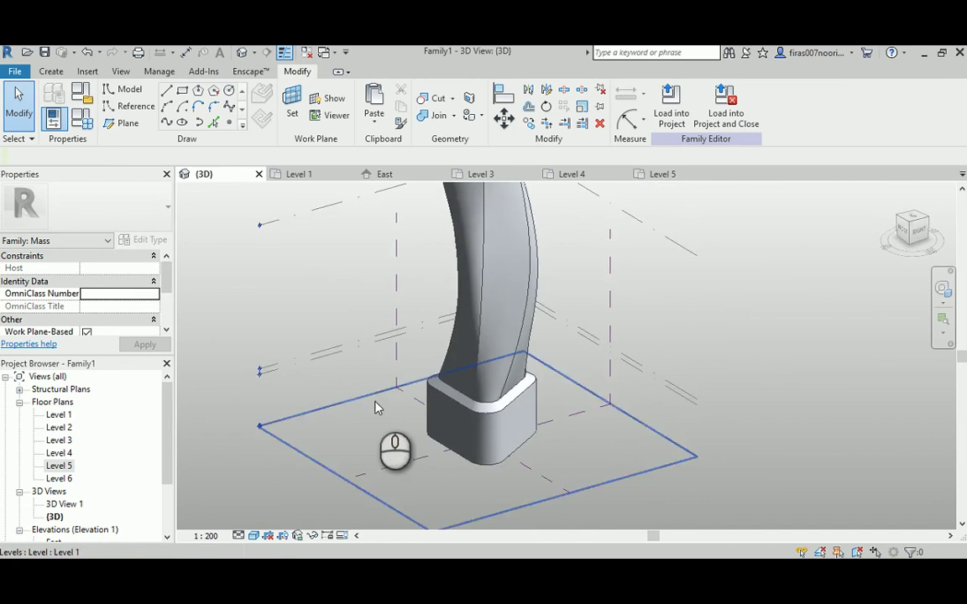
pyautogui.scroll(2, 535, 437)
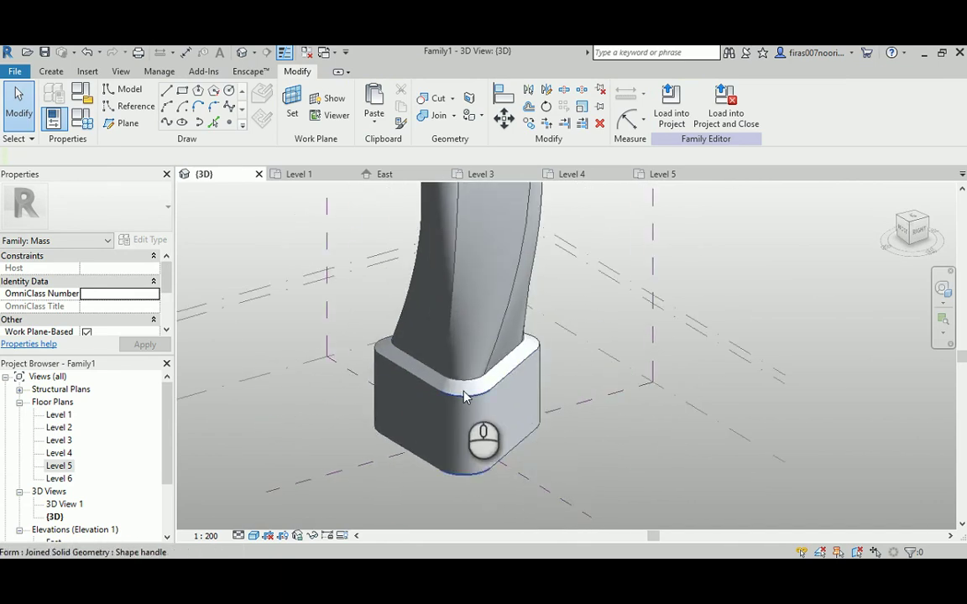
pyautogui.keyDown('shift'); pyautogui.moveTo(573, 426); pyautogui.dragTo(523, 451, button='middle'); pyautogui.keyUp('shift')
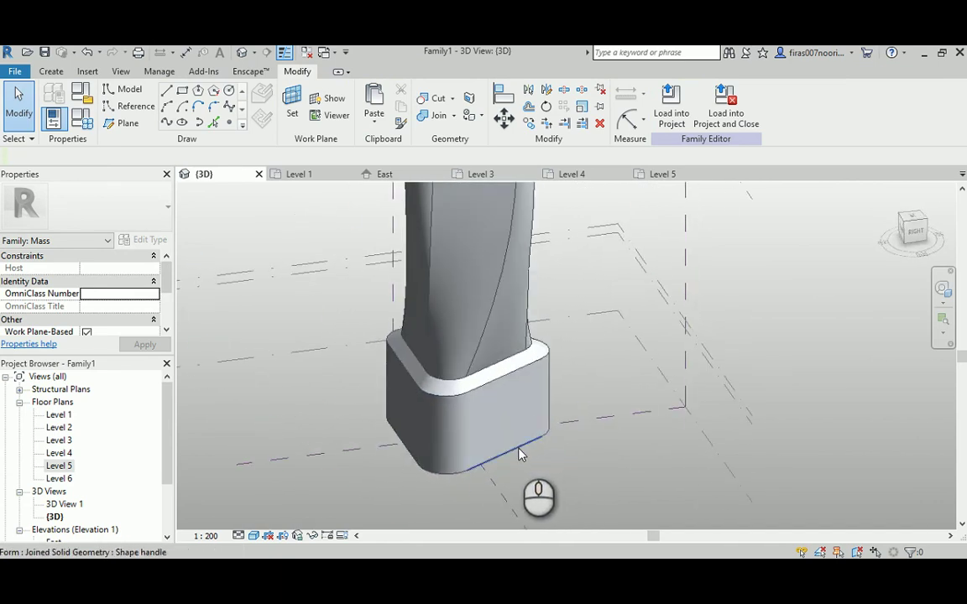
pyautogui.click(518, 454)
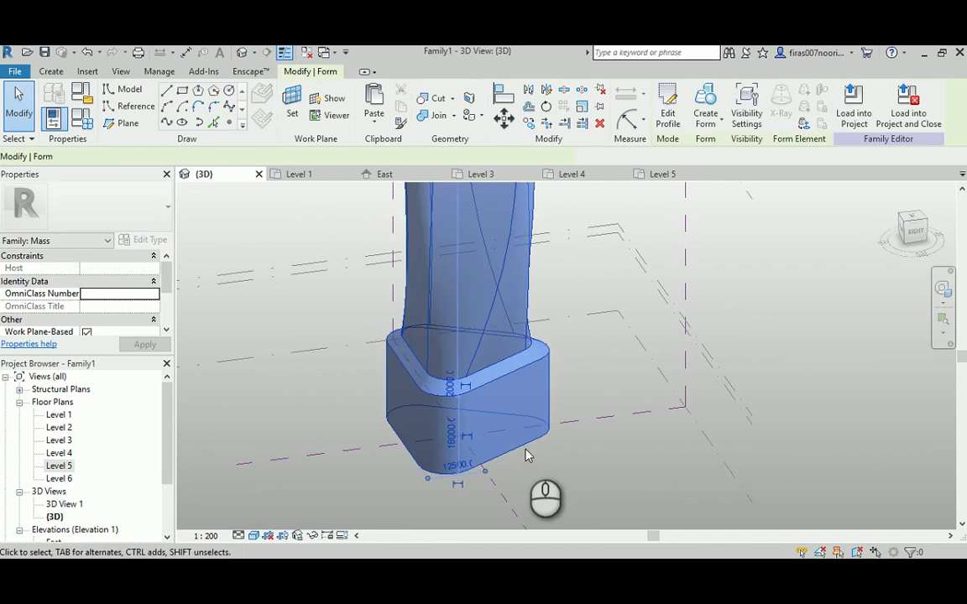
pyautogui.keyDown('shift'); pyautogui.moveTo(498, 289); pyautogui.dragTo(536, 393, button='middle'); pyautogui.keyUp('shift')
pyautogui.keyDown('shift'); pyautogui.moveTo(431, 360); pyautogui.dragTo(582, 444, button='middle'); pyautogui.keyUp('shift')
pyautogui.click(582, 443)
pyautogui.keyDown('shift'); pyautogui.moveTo(492, 327); pyautogui.dragTo(578, 555, button='middle'); pyautogui.keyUp('shift')
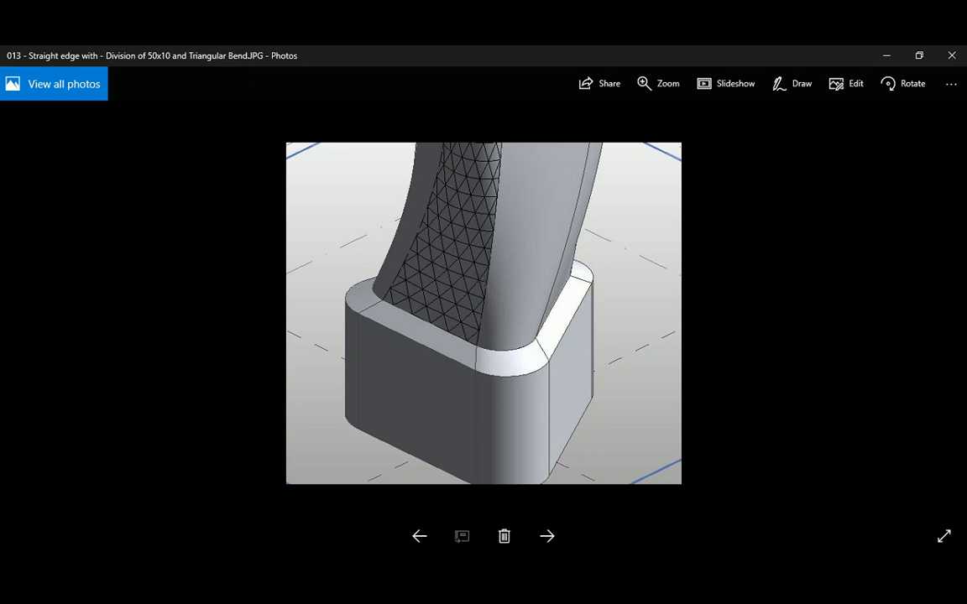
# - Divide the tower's front curved face with a surface grid
pyautogui.hotkey('alt', 'Tab')
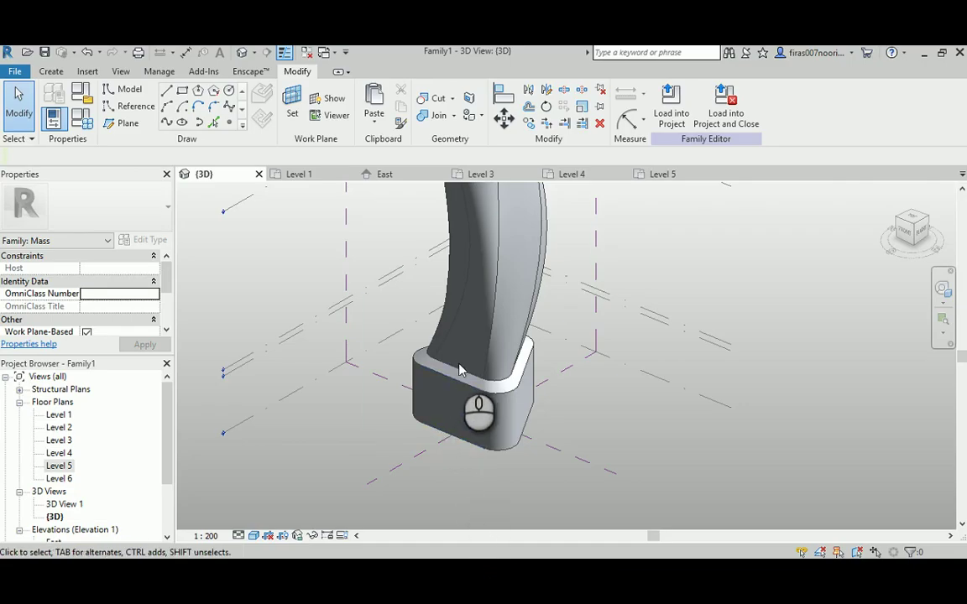
pyautogui.press('Tab')
pyautogui.press('Tab')
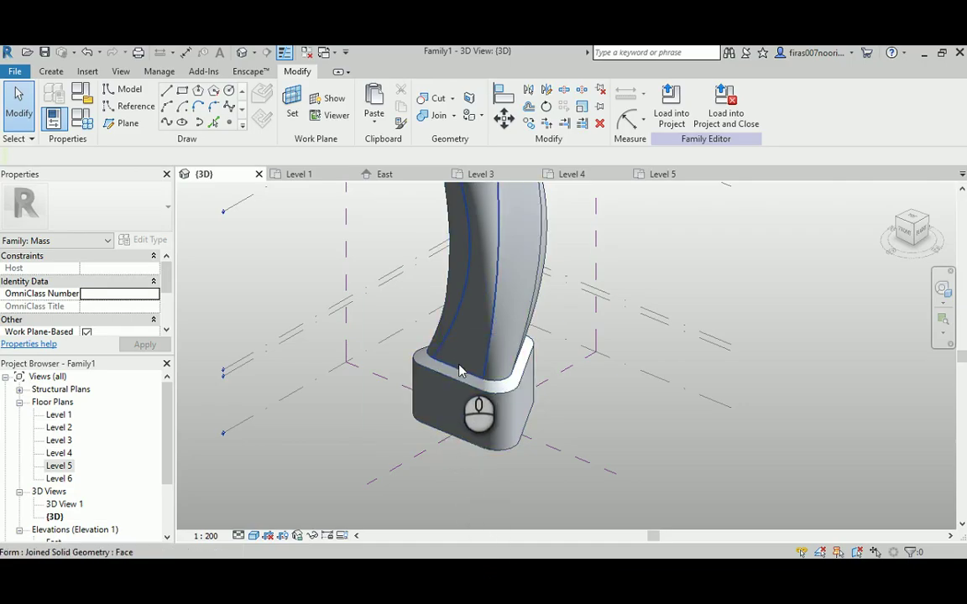
pyautogui.click(459, 369)
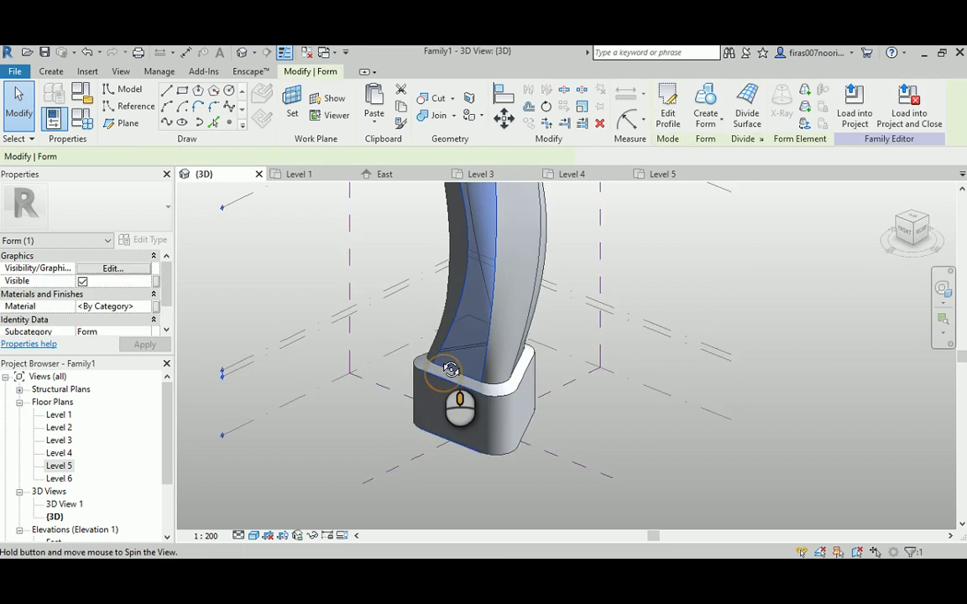
pyautogui.moveTo(438, 307); pyautogui.dragTo(436, 376, button='middle')
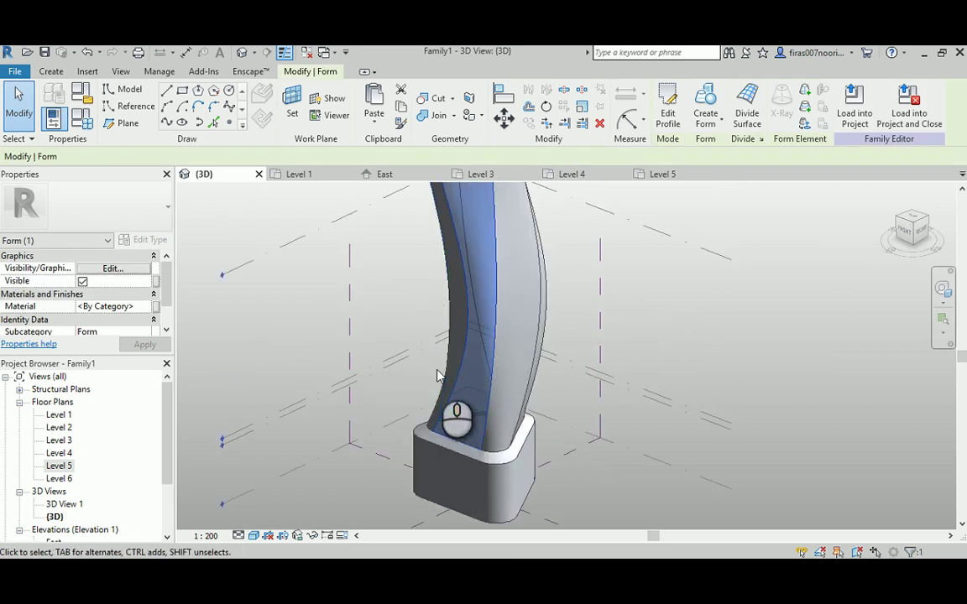
pyautogui.click(747, 105)
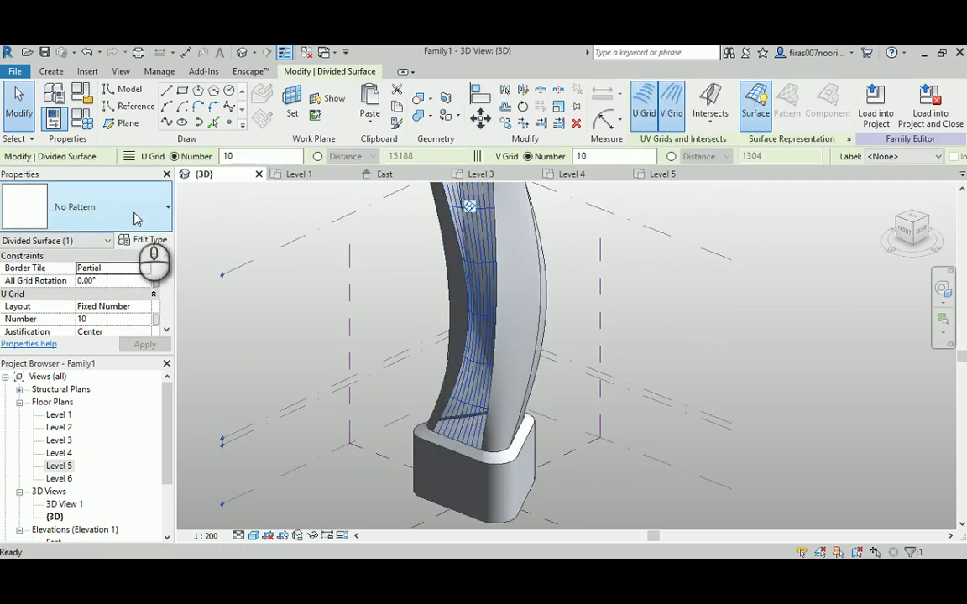
# - Give the divided face the Triangle (bent) pattern with a U grid number of 50
pyautogui.click(133, 216)
pyautogui.scroll(-5, 64, 448)
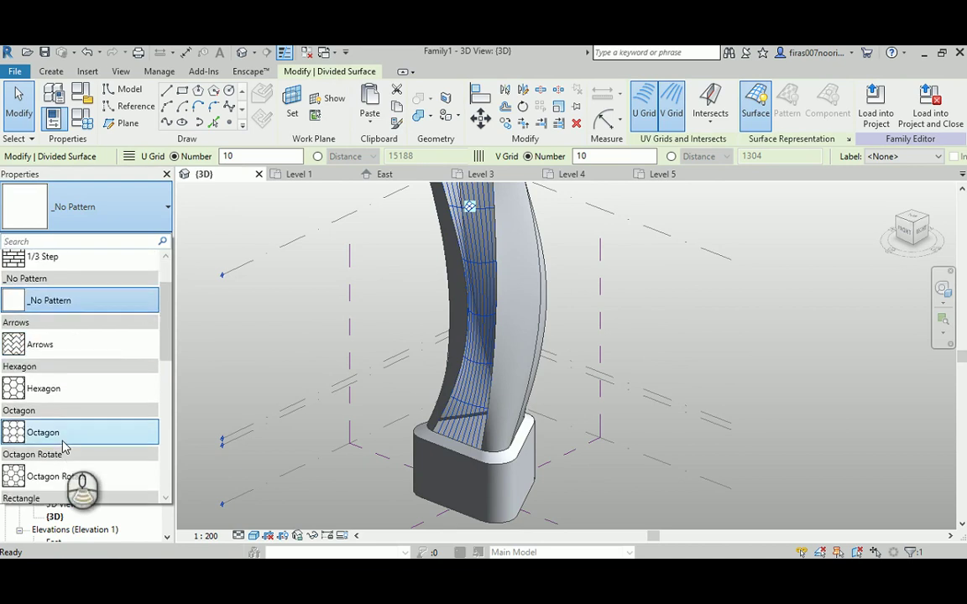
pyautogui.scroll(-1, 64, 448)
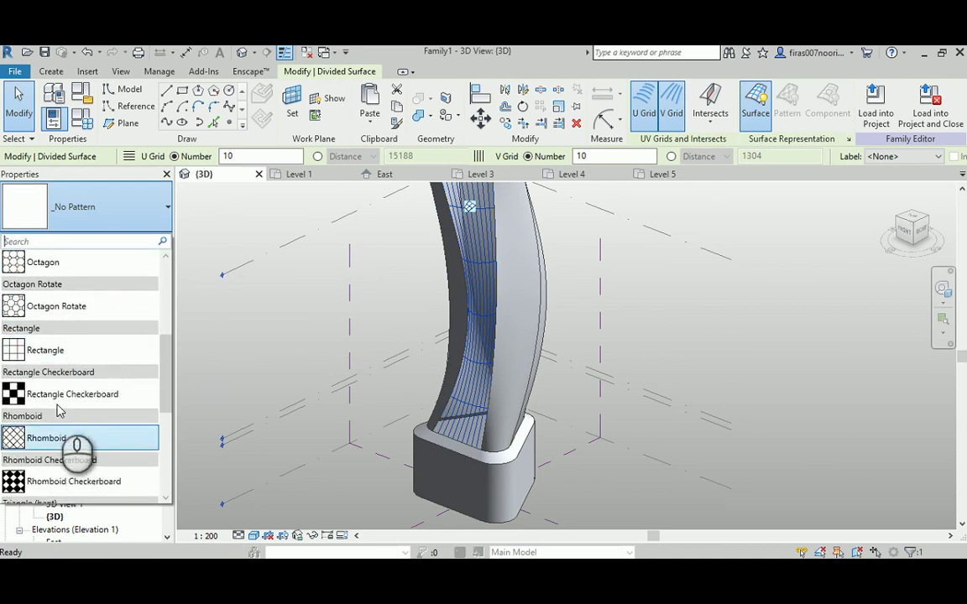
pyautogui.scroll(-2, 60, 426)
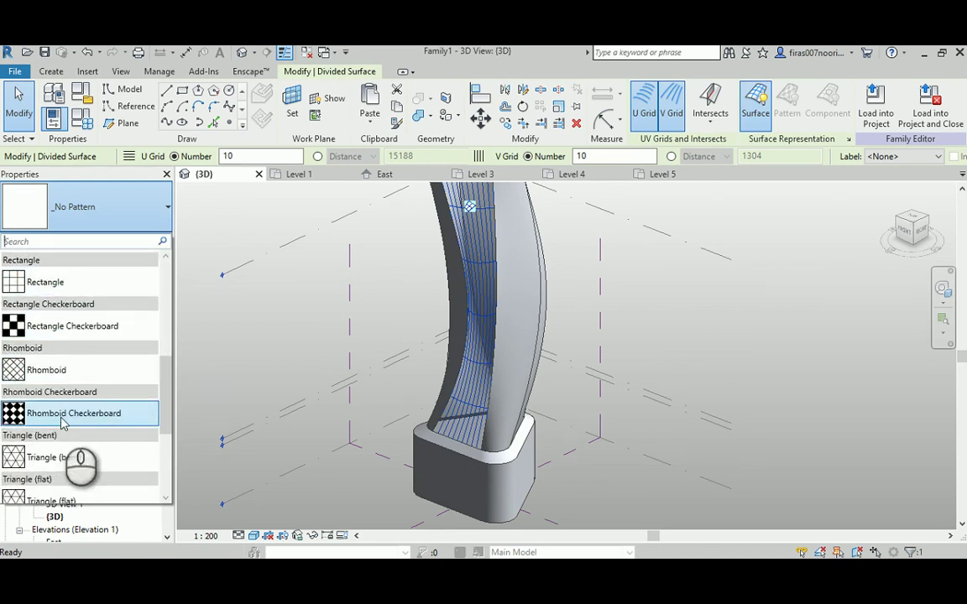
pyautogui.moveTo(69, 463)
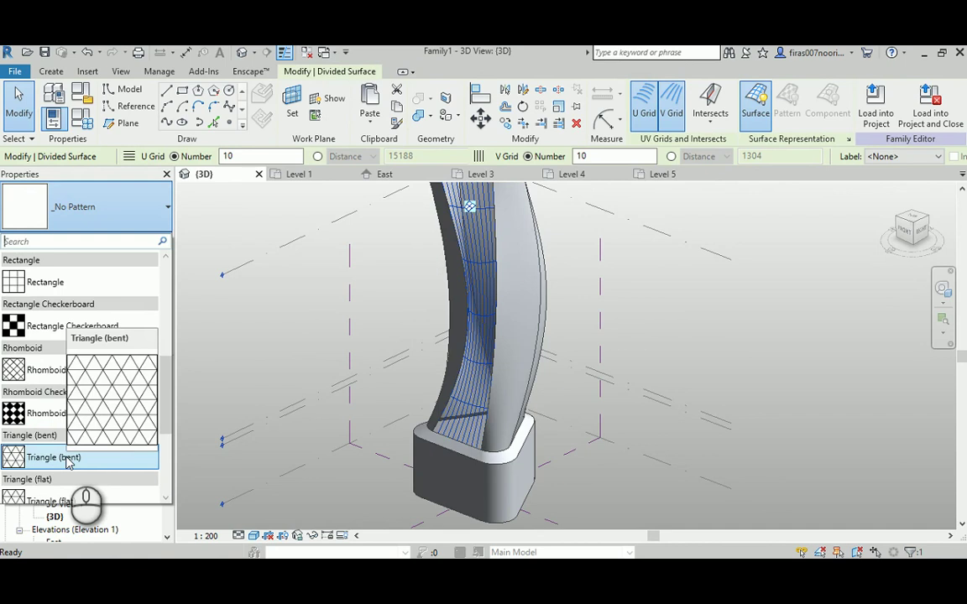
pyautogui.click(69, 462)
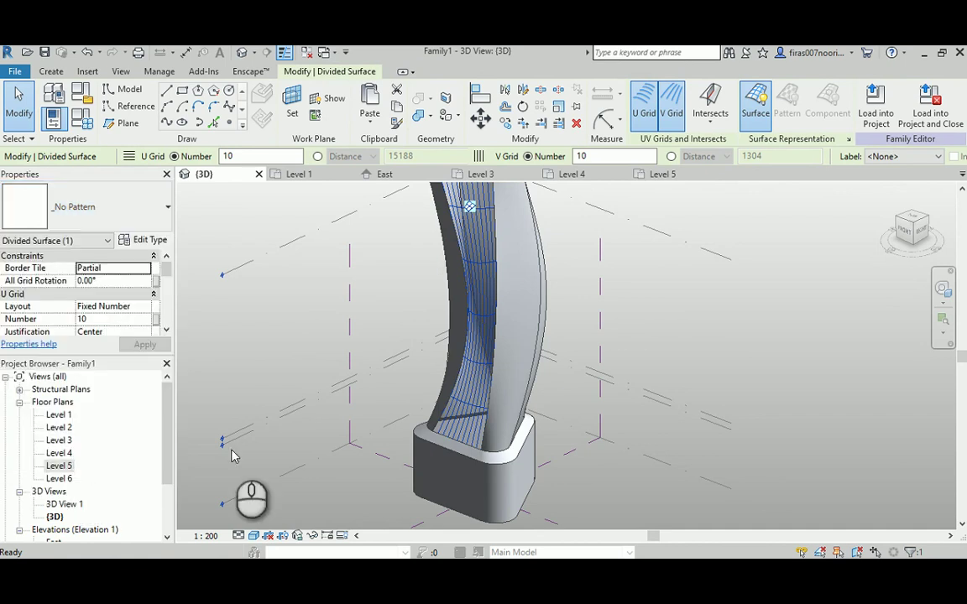
pyautogui.click(98, 320)
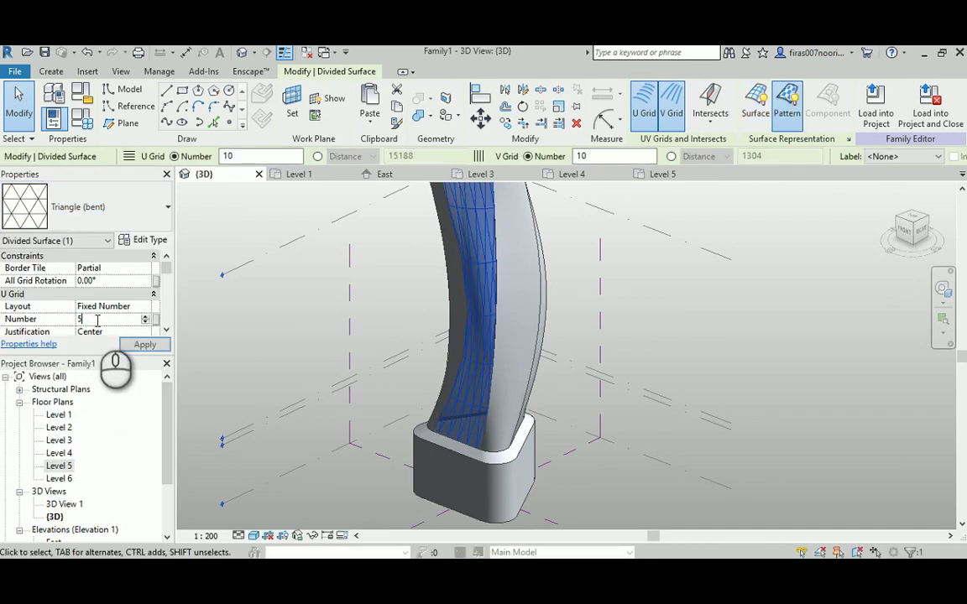
pyautogui.click(166, 329)
pyautogui.click(166, 330)
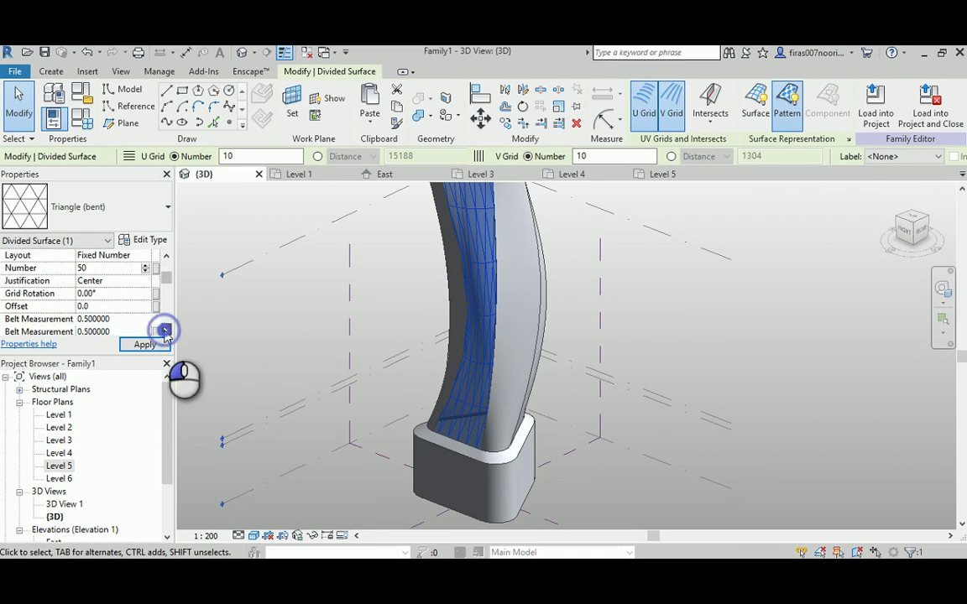
pyautogui.click(166, 330)
pyautogui.click(166, 330)
pyautogui.click(145, 345)
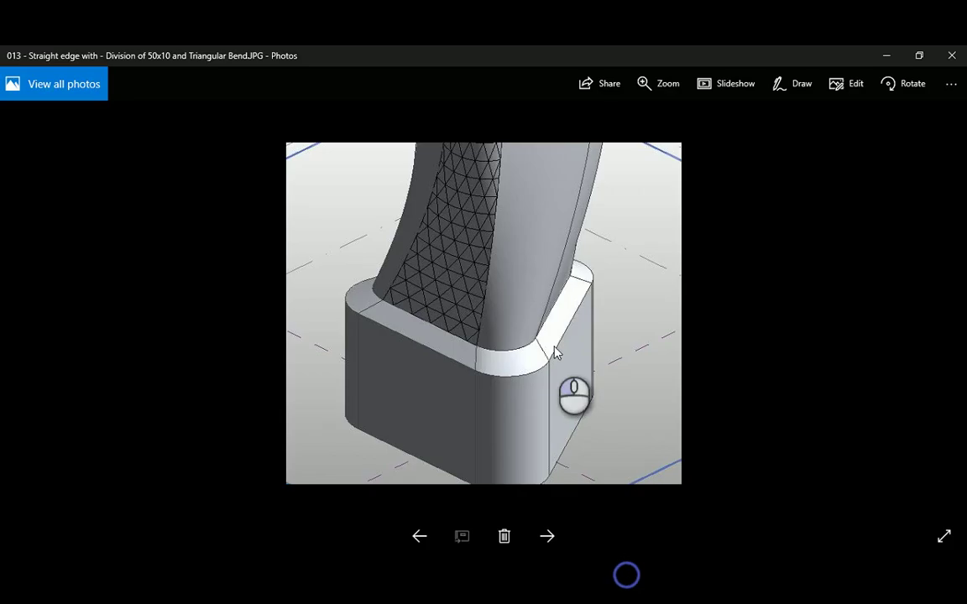
pyautogui.press('Right')
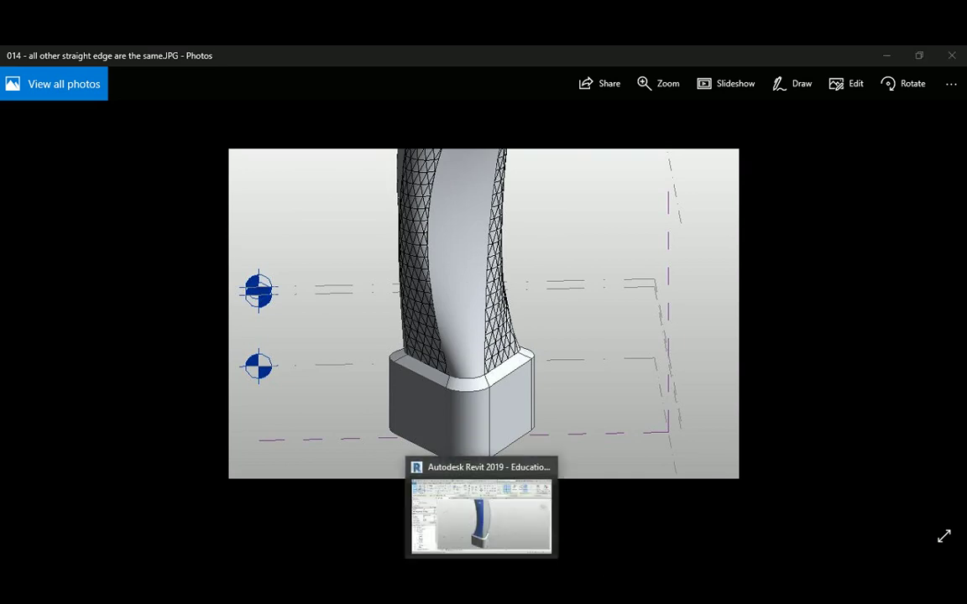
pyautogui.click(480, 512)
pyautogui.keyDown('shift'); pyautogui.moveTo(579, 443); pyautogui.dragTo(501, 457, button='middle'); pyautogui.keyUp('shift')
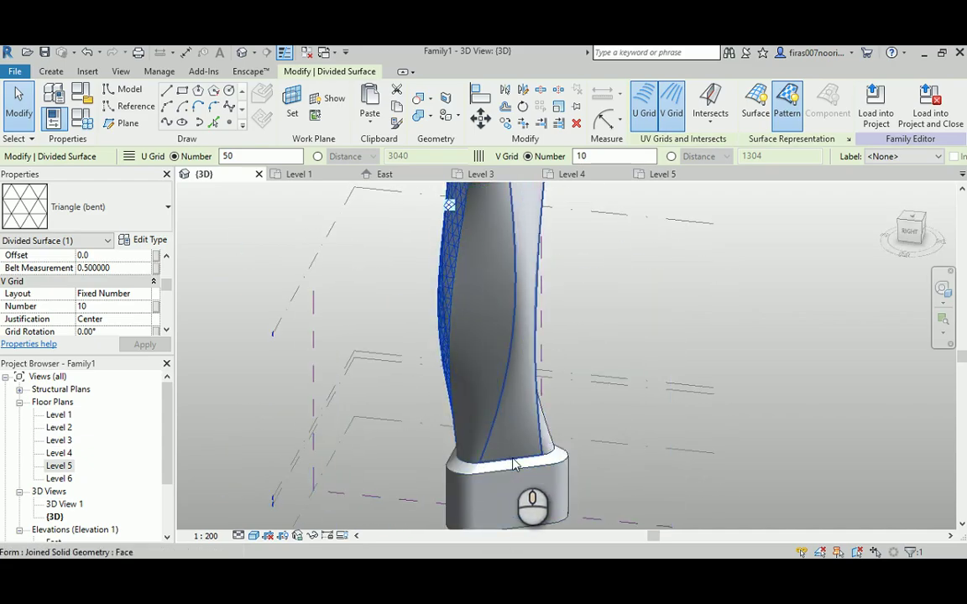
# - Divide two more tower faces with surface grids
pyautogui.click(475, 453)
pyautogui.keyDown('shift'); pyautogui.moveTo(475, 454); pyautogui.dragTo(400, 453, button='middle'); pyautogui.keyUp('shift')
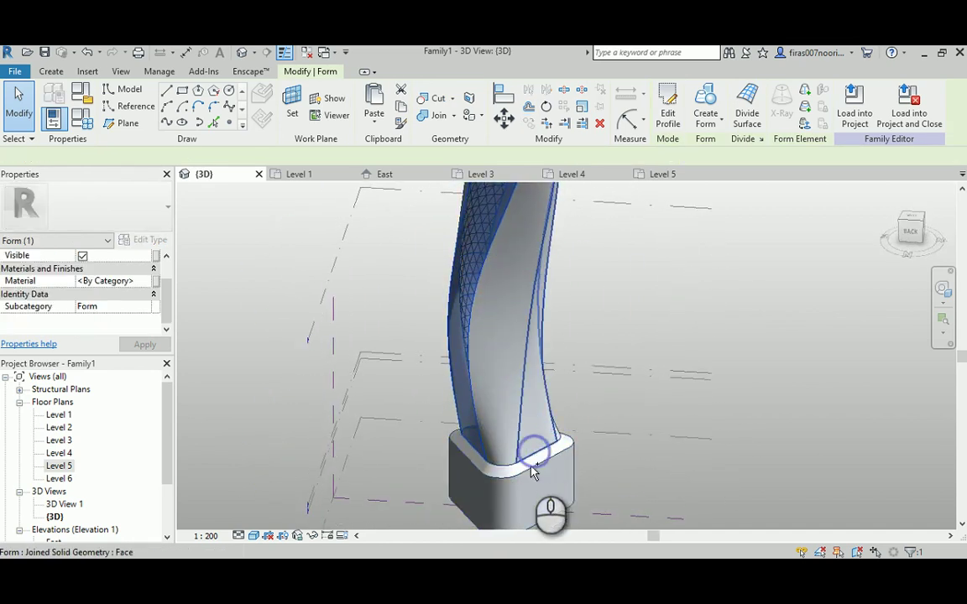
pyautogui.keyDown('ctrl'); pyautogui.click(466, 449); pyautogui.keyUp('ctrl')
pyautogui.keyDown('shift'); pyautogui.moveTo(466, 449); pyautogui.dragTo(528, 431, button='middle'); pyautogui.keyUp('shift')
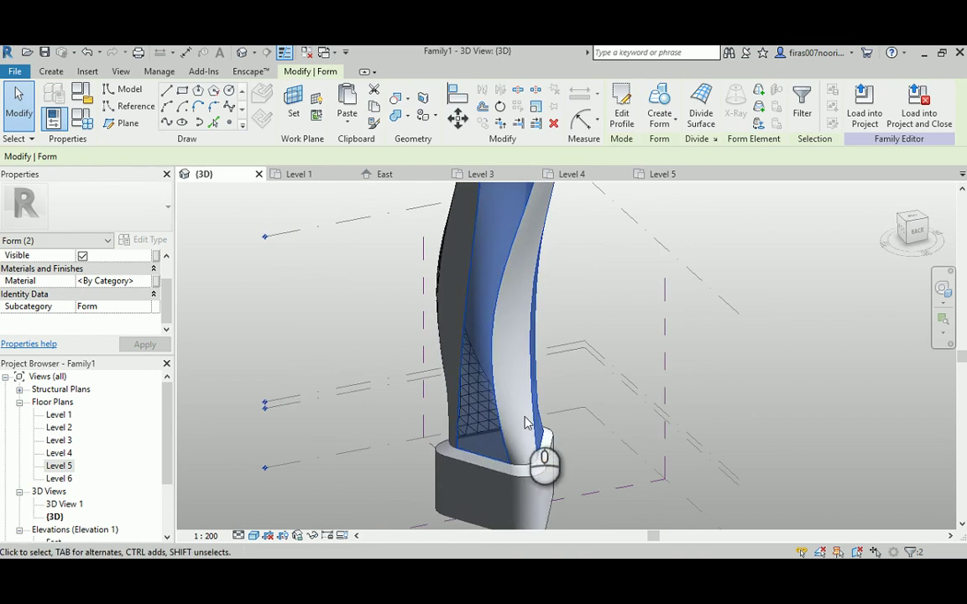
pyautogui.click(701, 105)
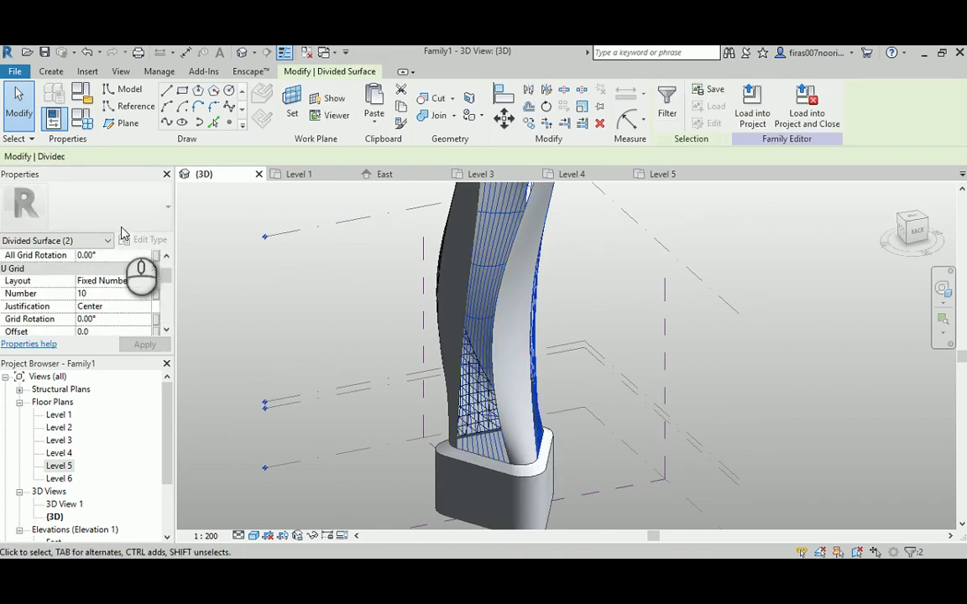
# - Give both new surfaces the Triangle (bent) pattern with 50 U divisions
pyautogui.click(84, 206)
pyautogui.scroll(-5, 66, 430)
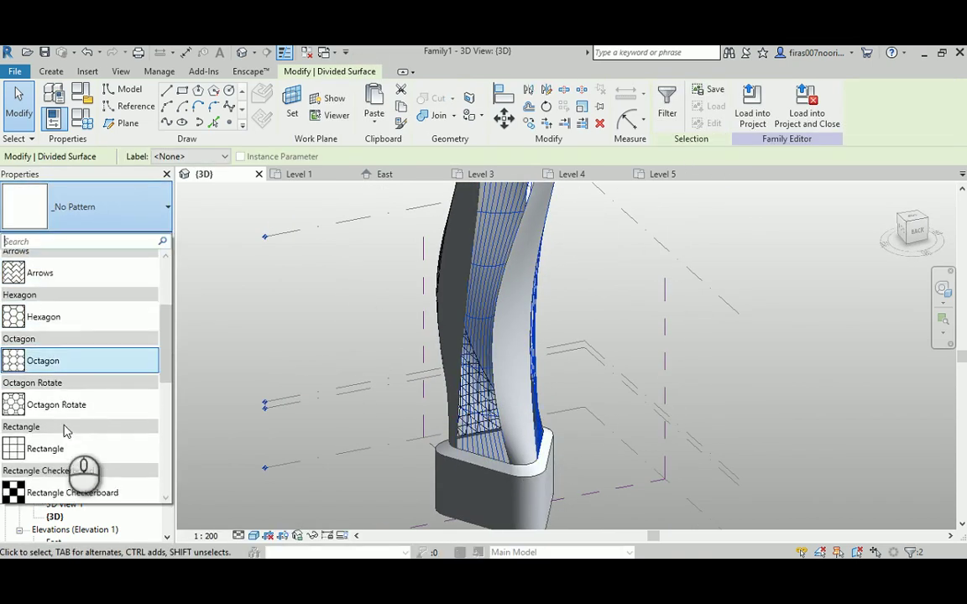
pyautogui.scroll(-1, 66, 430)
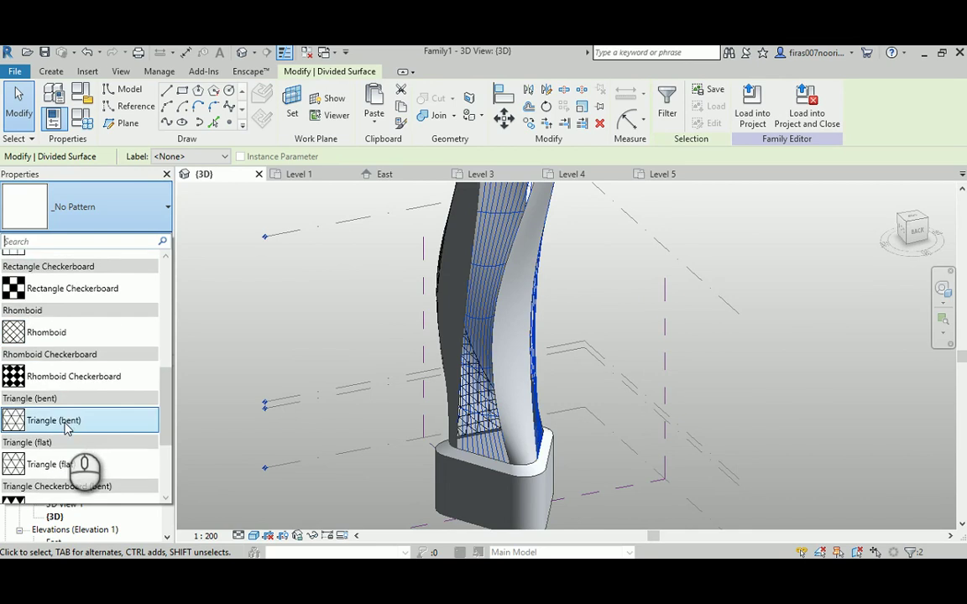
pyautogui.click(67, 421)
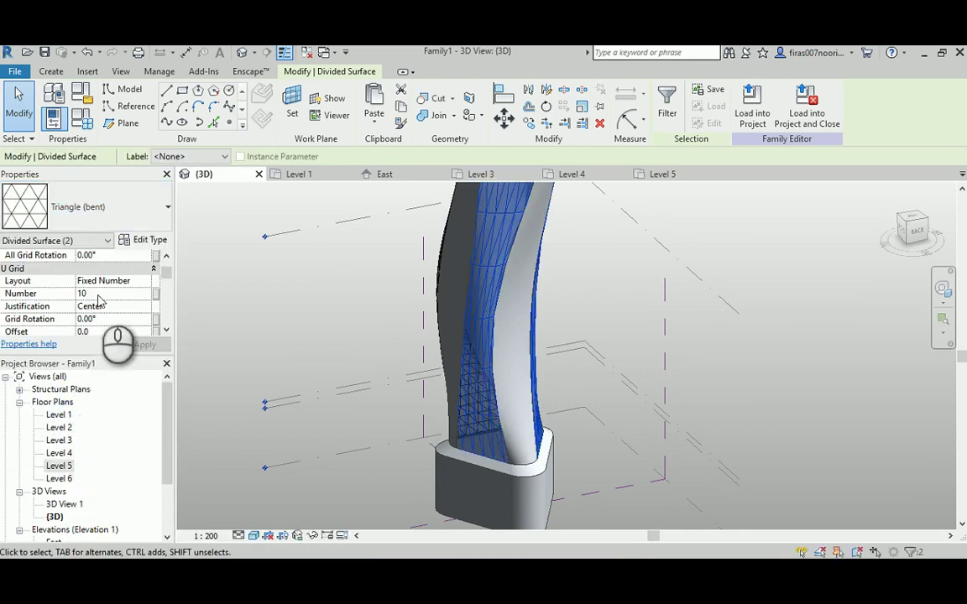
pyautogui.click(101, 294)
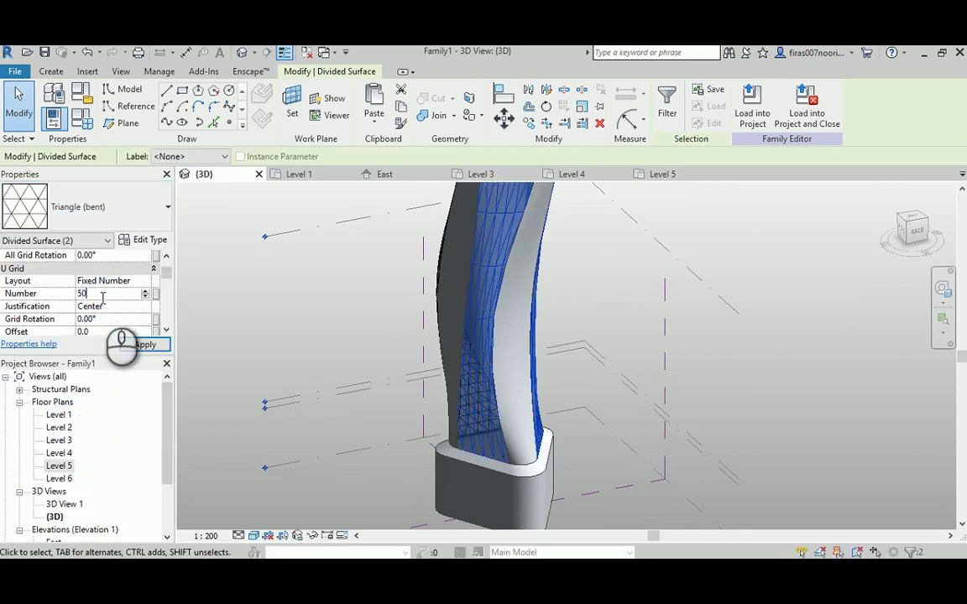
pyautogui.click(166, 330)
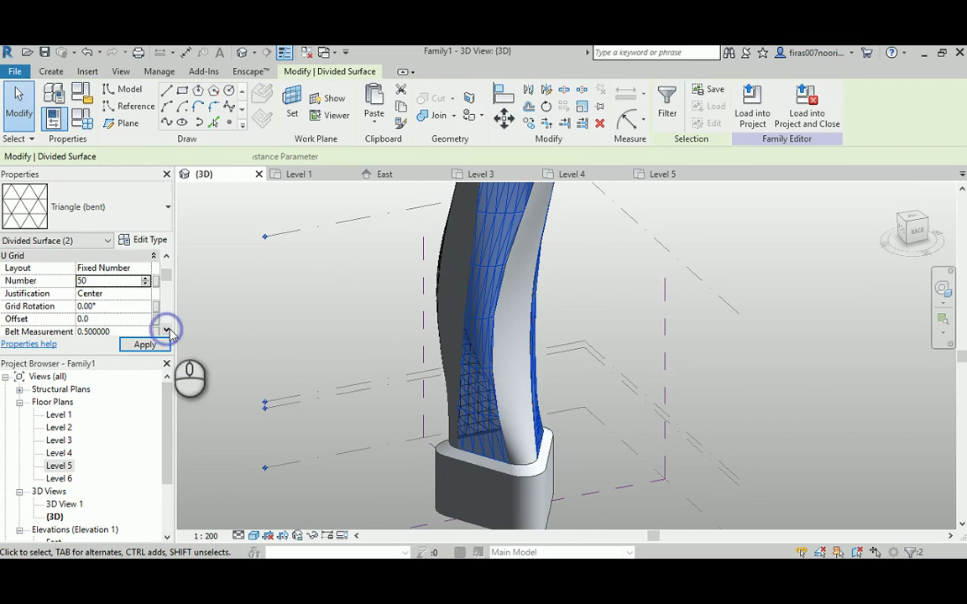
pyautogui.click(166, 331)
pyautogui.click(166, 330)
pyautogui.click(166, 331)
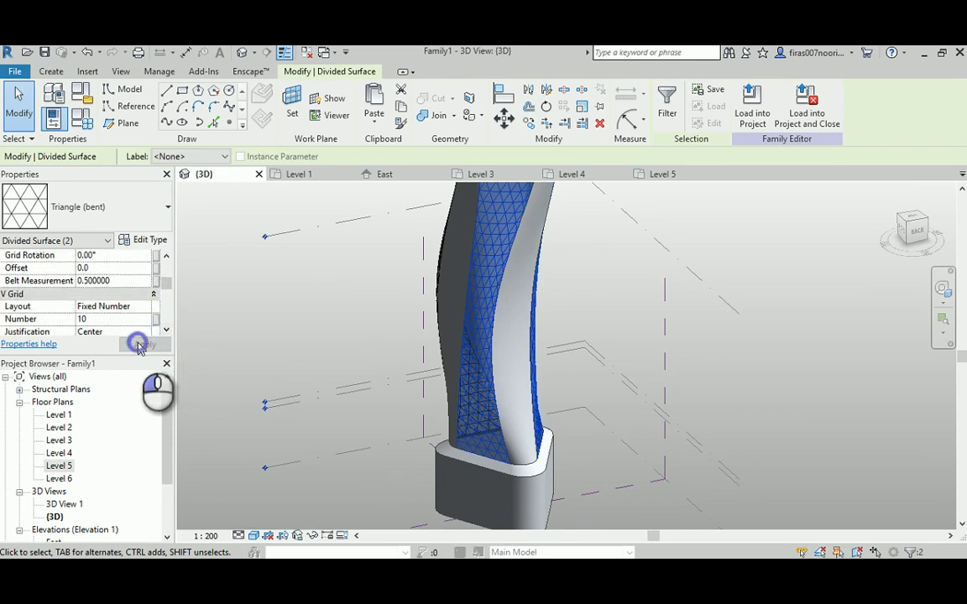
pyautogui.click(323, 340)
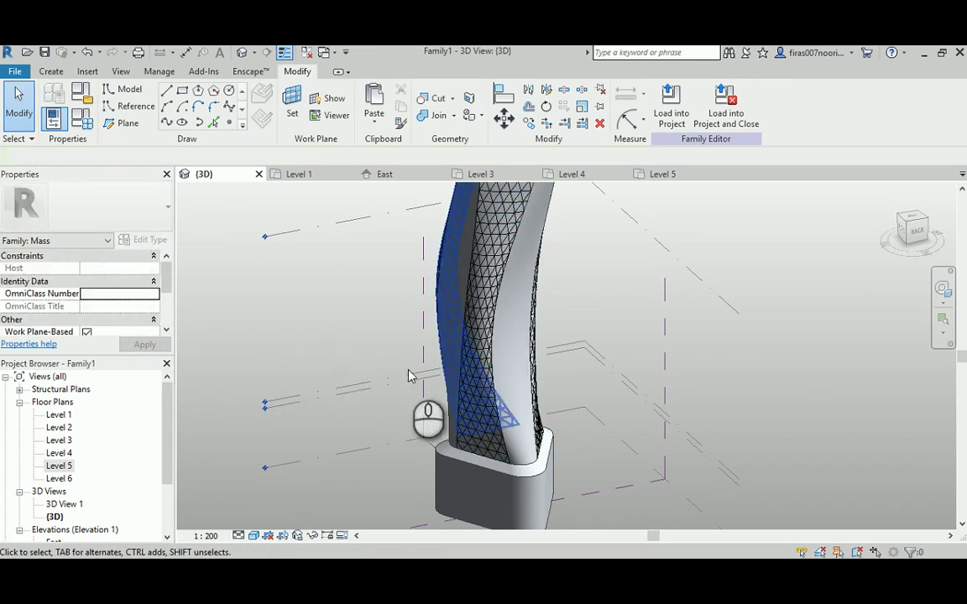
# - Select the podium's base and front faces
pyautogui.keyDown('shift'); pyautogui.moveTo(409, 375); pyautogui.dragTo(445, 442, button='middle'); pyautogui.keyUp('shift')
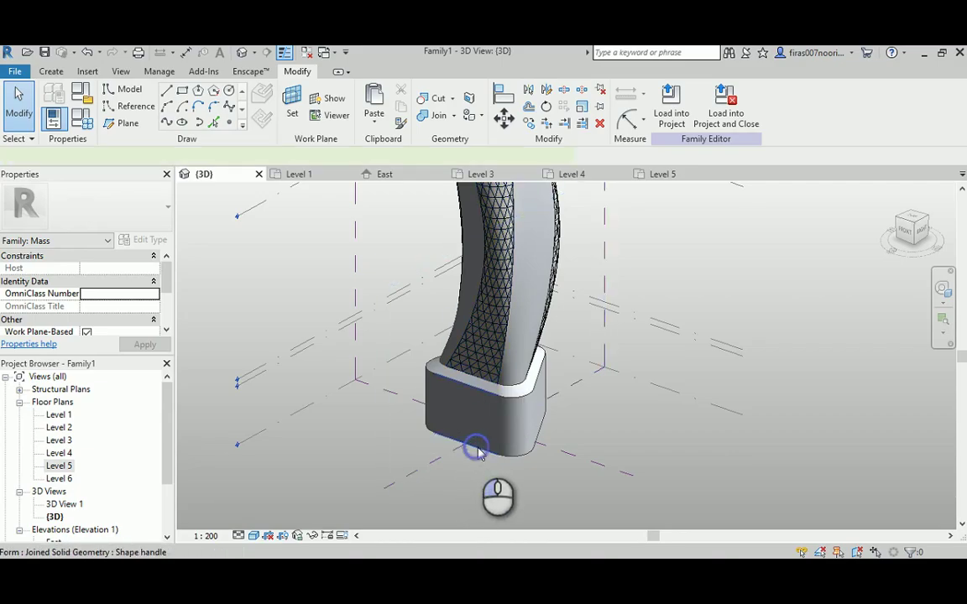
pyautogui.click(477, 450)
pyautogui.keyDown('shift'); pyautogui.moveTo(566, 449); pyautogui.dragTo(521, 449, button='middle'); pyautogui.keyUp('shift')
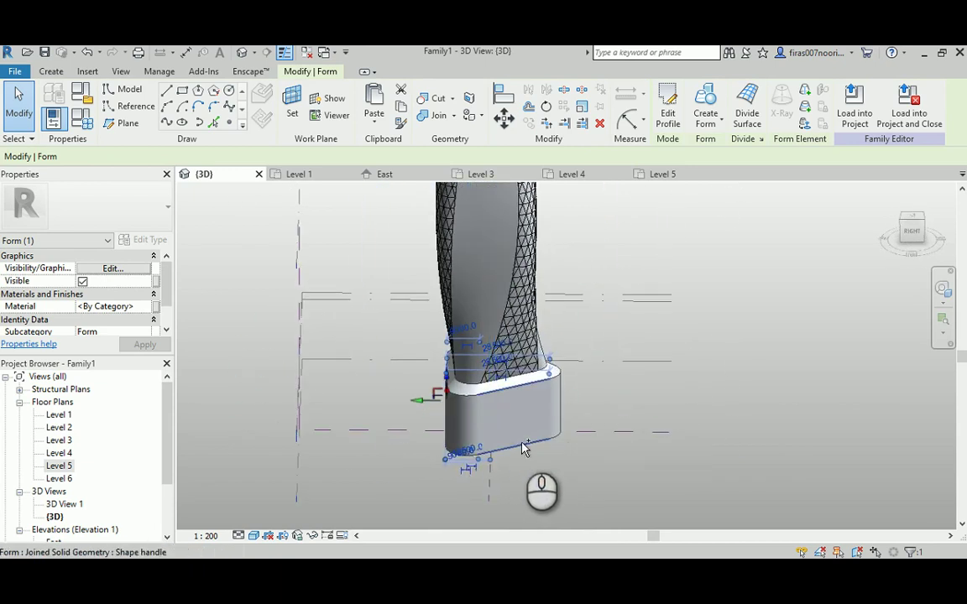
pyautogui.keyDown('ctrl'); pyautogui.click(523, 449); pyautogui.keyUp('ctrl')
pyautogui.keyDown('shift'); pyautogui.moveTo(548, 446); pyautogui.dragTo(514, 442, button='middle'); pyautogui.keyUp('shift')
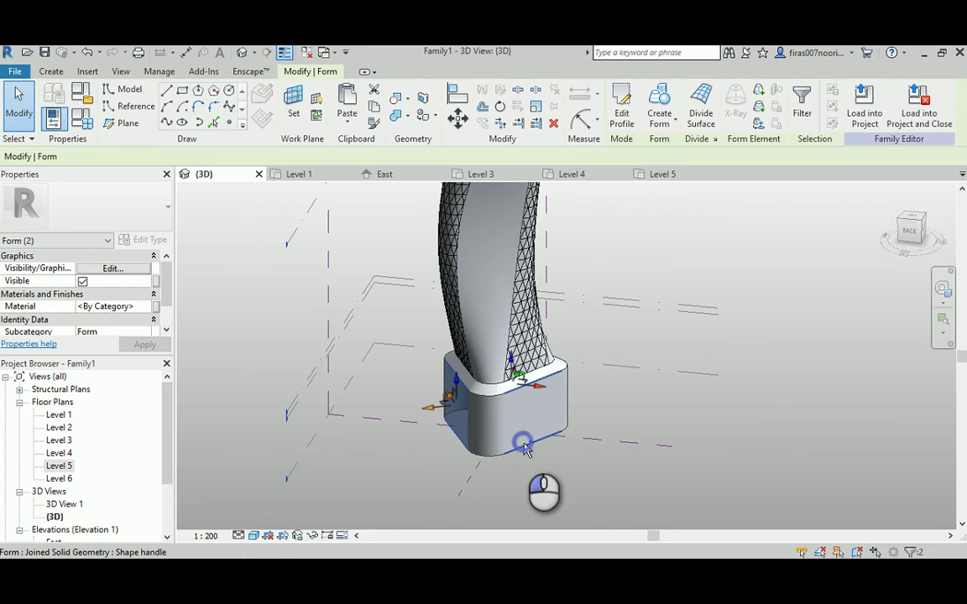
pyautogui.keyDown('ctrl'); pyautogui.click(523, 449); pyautogui.keyUp('ctrl')
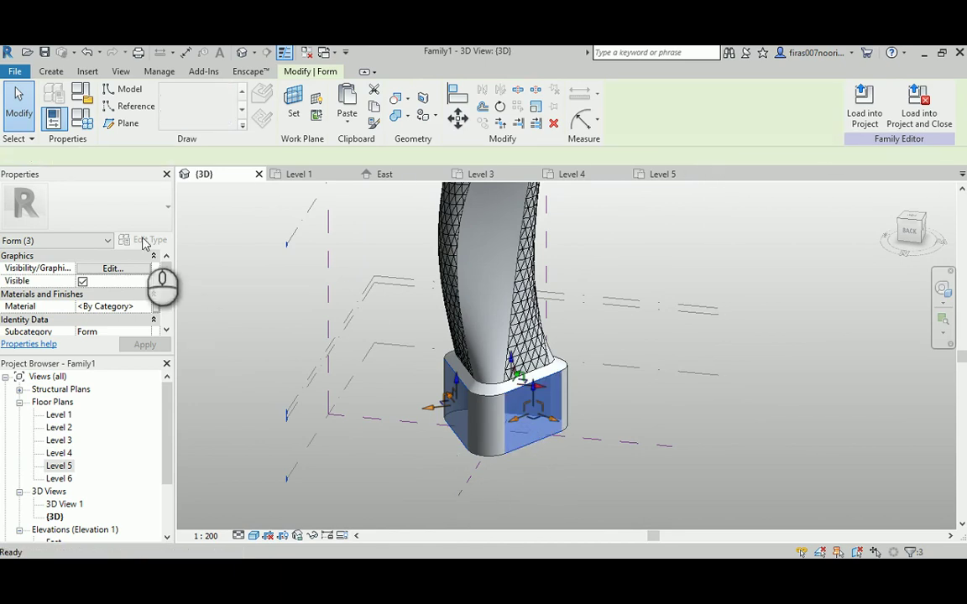
# - Apply the Triangle (bent) pattern to the podium faces with 8 U and 8 V divisions
pyautogui.click(126, 211)
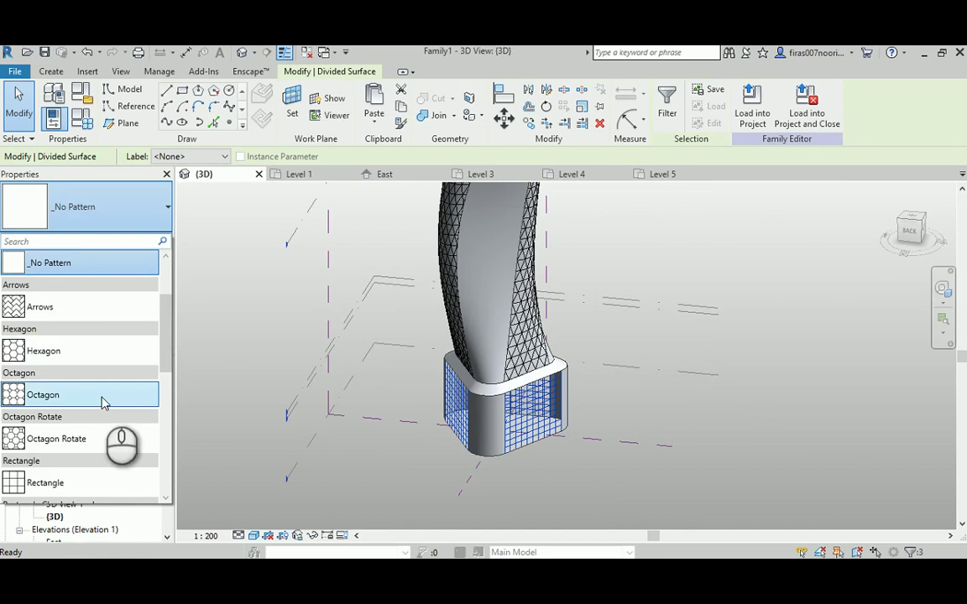
pyautogui.scroll(-6, 103, 436)
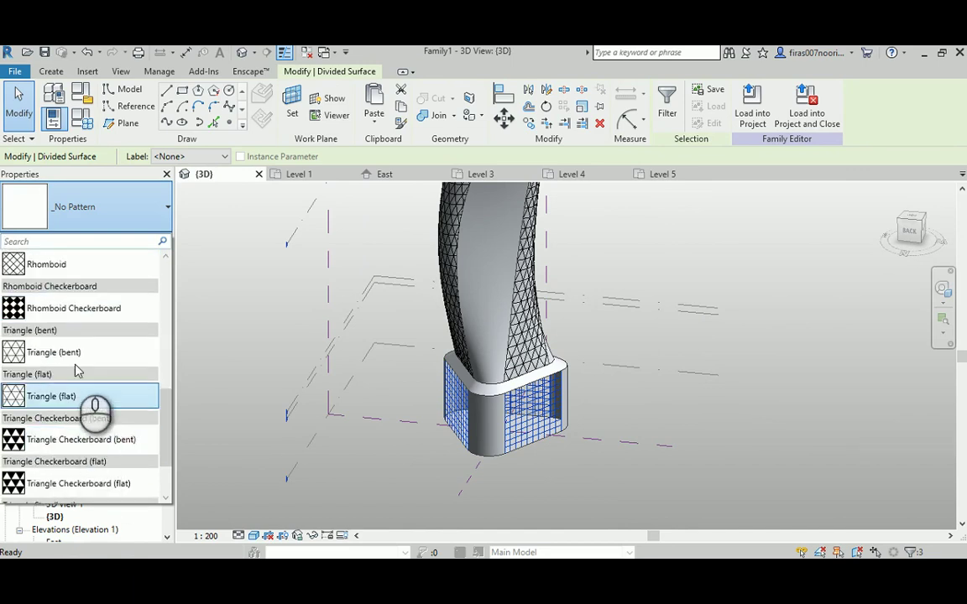
pyautogui.click(67, 353)
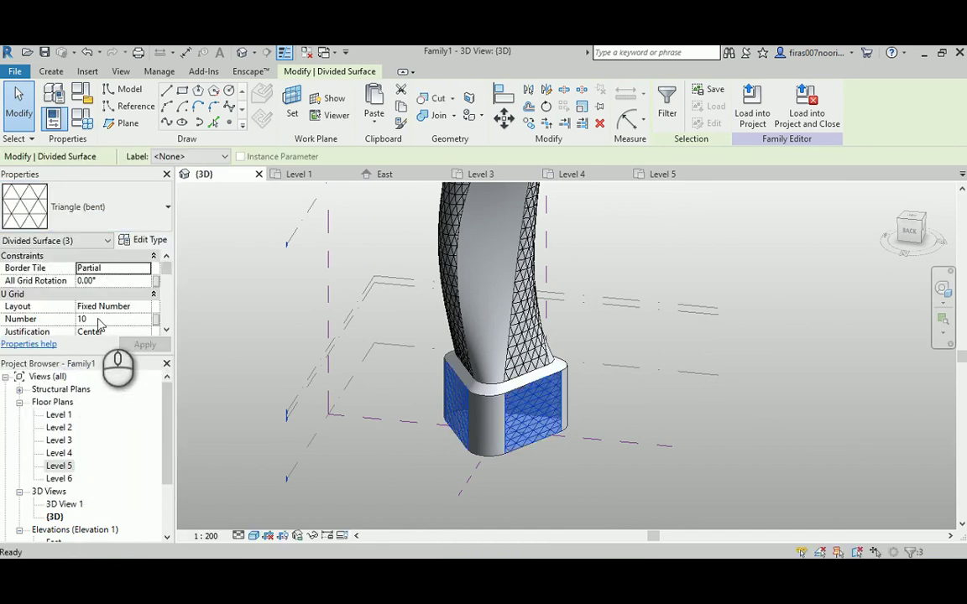
pyautogui.click(99, 318)
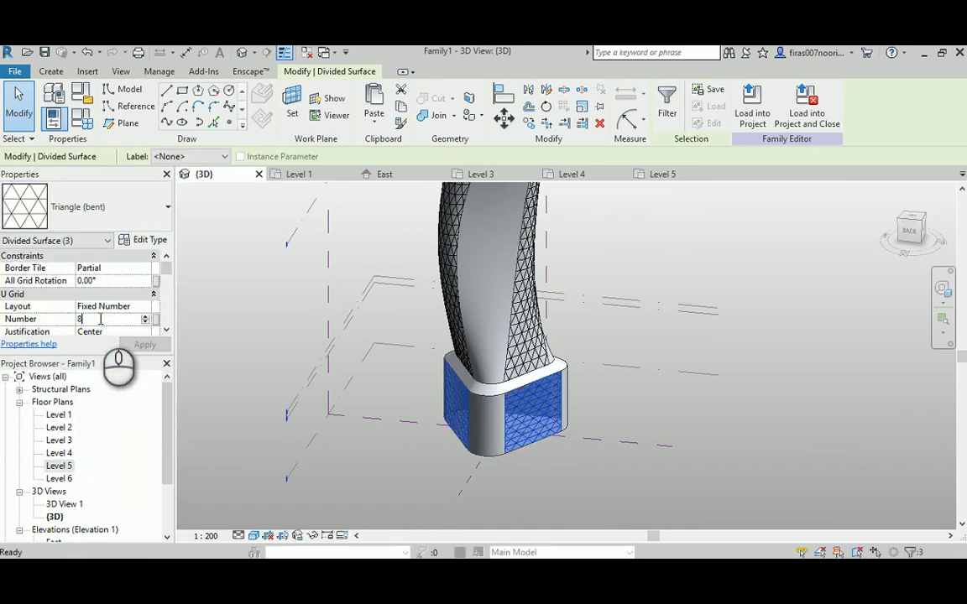
pyautogui.click(166, 330)
pyautogui.click(166, 330)
pyautogui.click(166, 330)
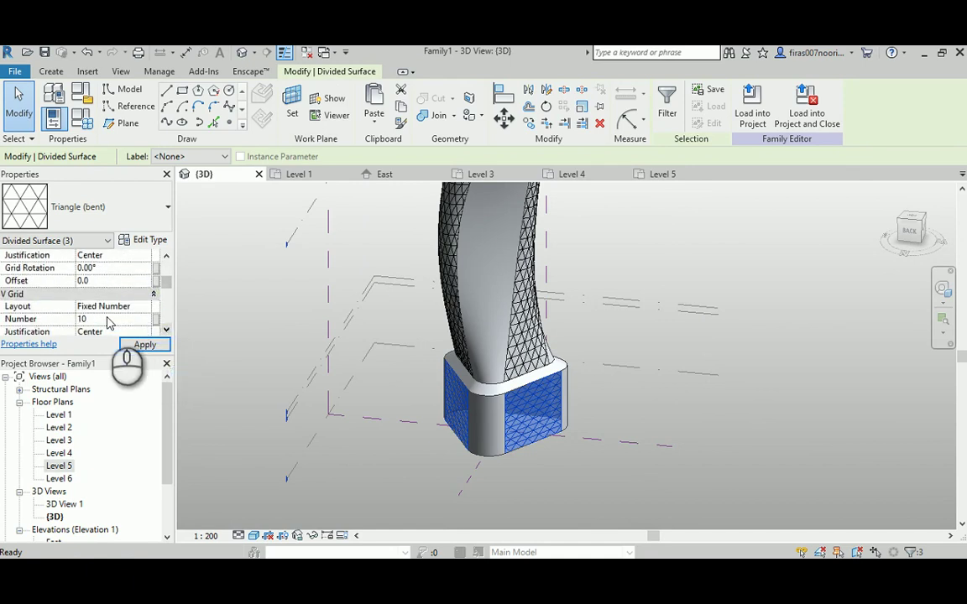
pyautogui.click(145, 345)
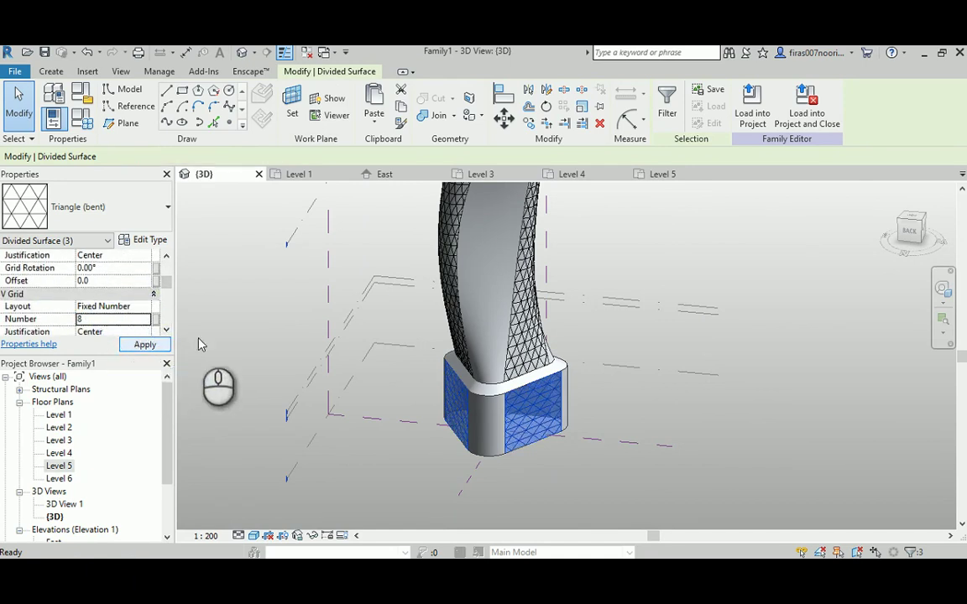
pyautogui.scroll(2, 491, 387)
pyautogui.click(395, 399)
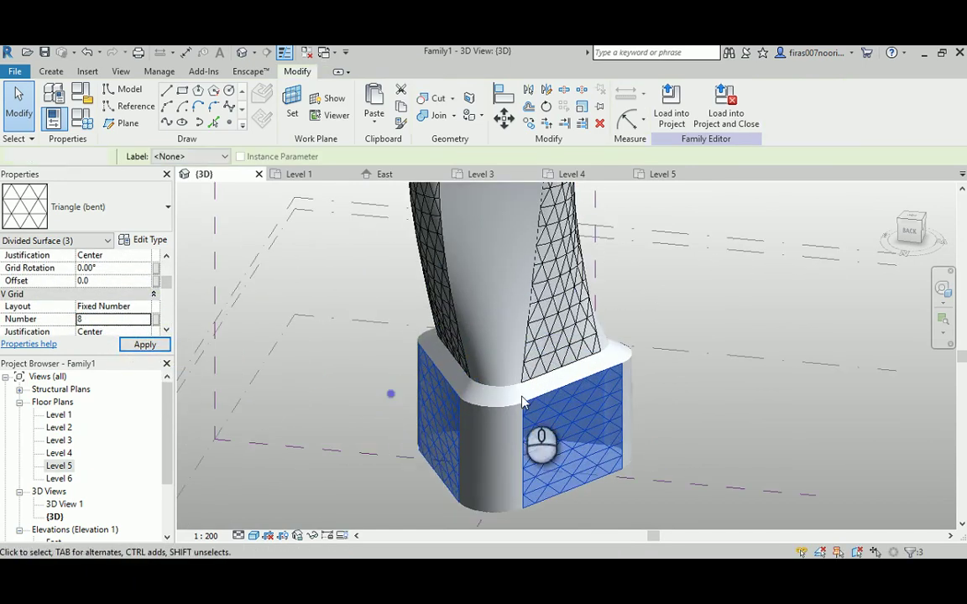
pyautogui.keyDown('shift'); pyautogui.moveTo(525, 399); pyautogui.dragTo(568, 555, button='middle'); pyautogui.keyUp('shift')
pyautogui.scroll(-3, 484, 323)
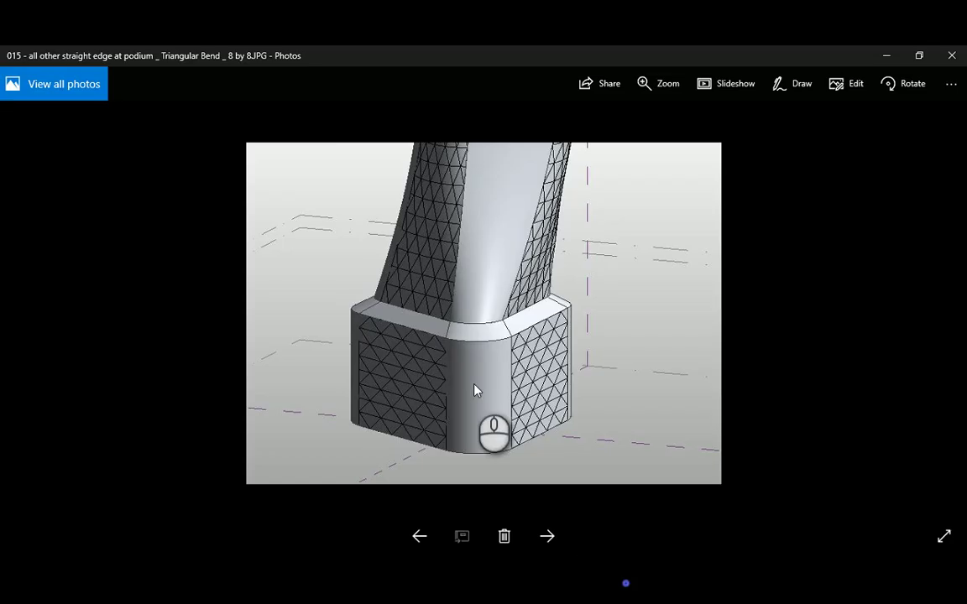
pyautogui.press('Right')
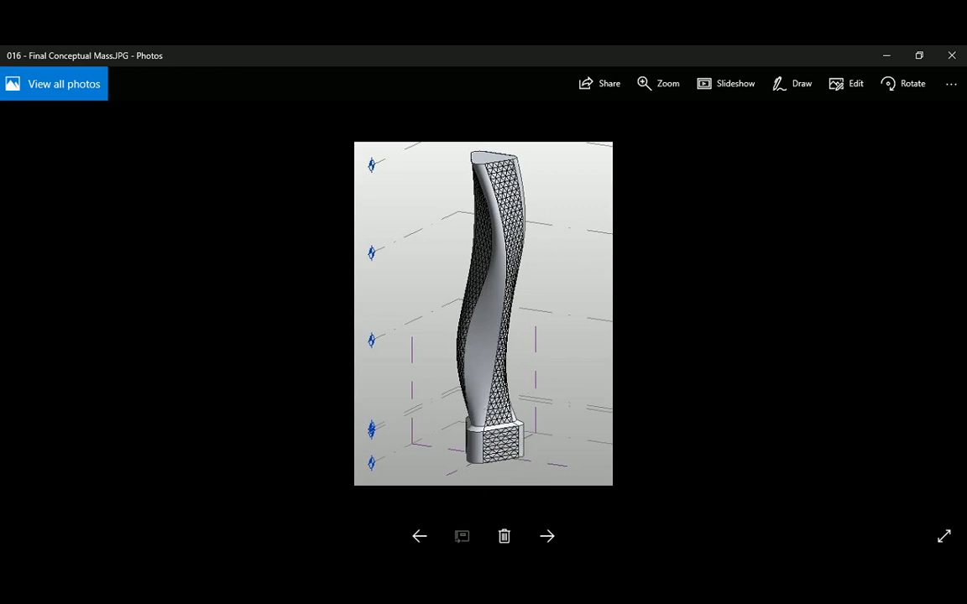
# - Go back to Revit and start saving the model as a family
pyautogui.click(496, 555)
pyautogui.click(71, 124)
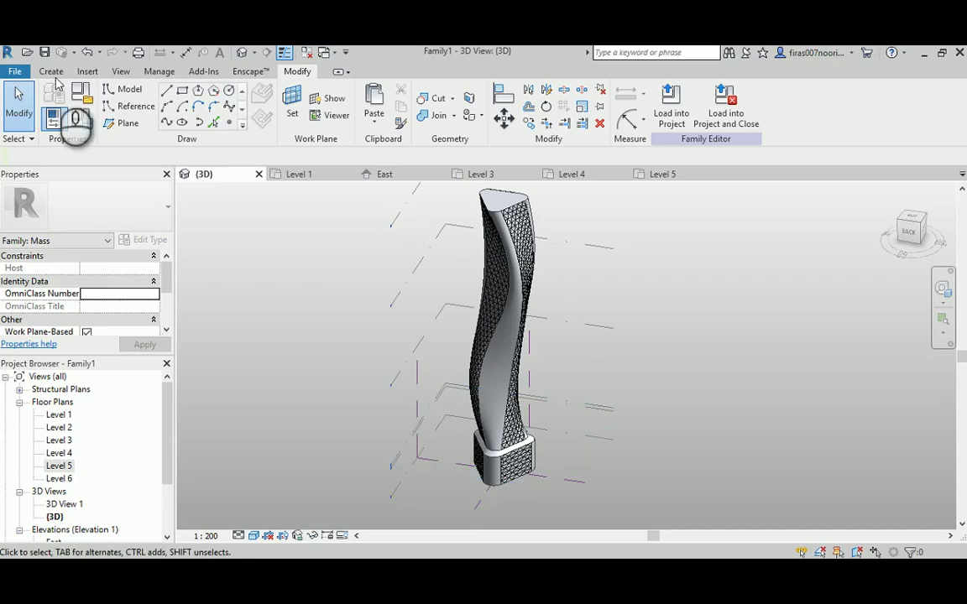
pyautogui.moveTo(261, 189); pyautogui.dragTo(357, 260, button='middle')
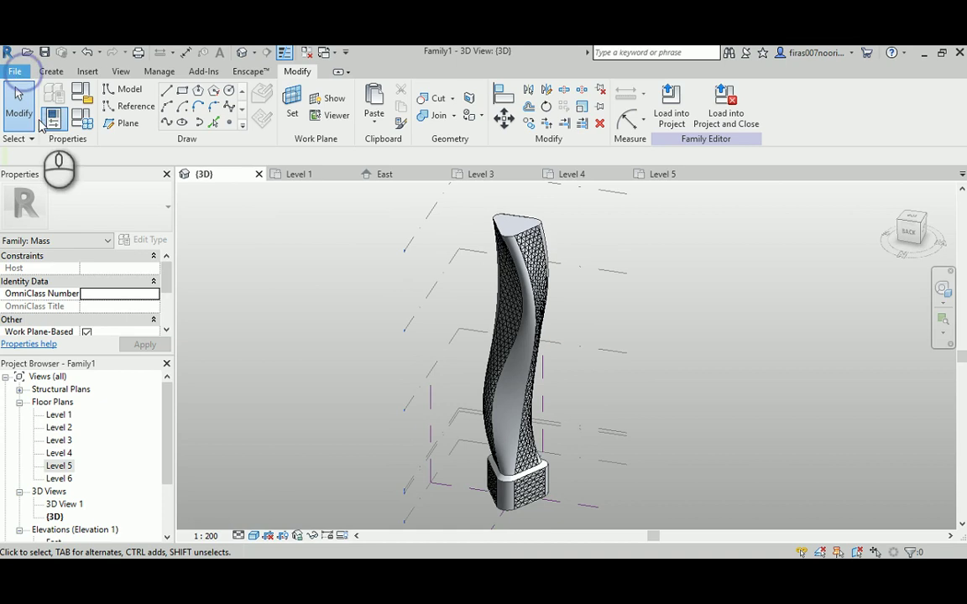
pyautogui.click(15, 72)
pyautogui.moveTo(52, 237)
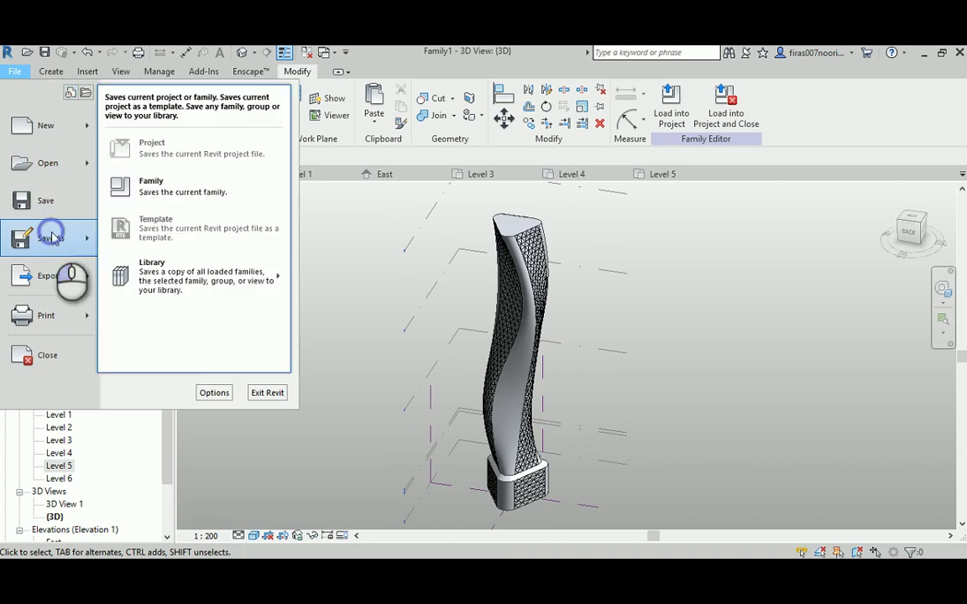
pyautogui.click(189, 186)
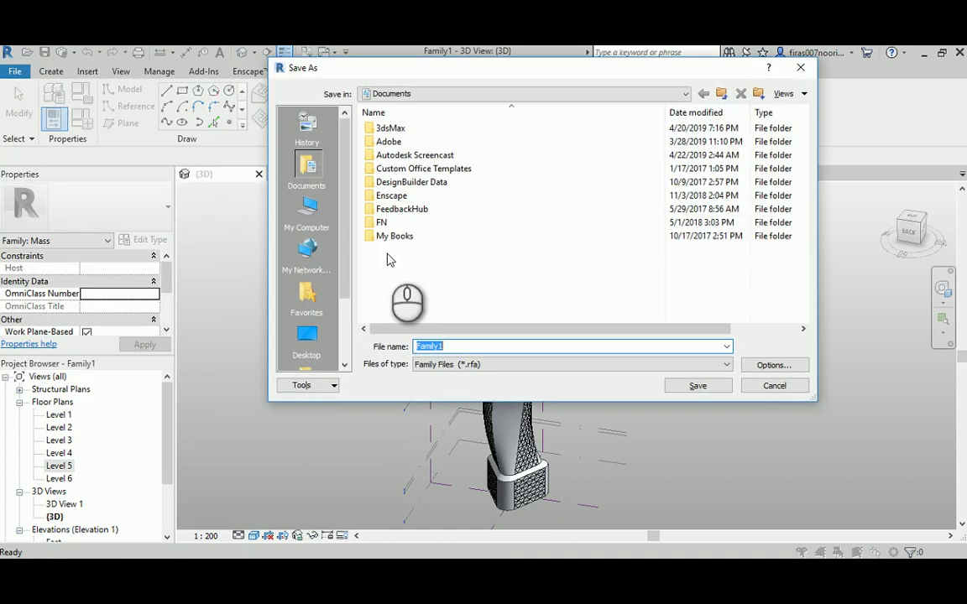
# - Browse to the For Video folder and save the family as 'Conceptual Mass Tower'
pyautogui.click(317, 344)
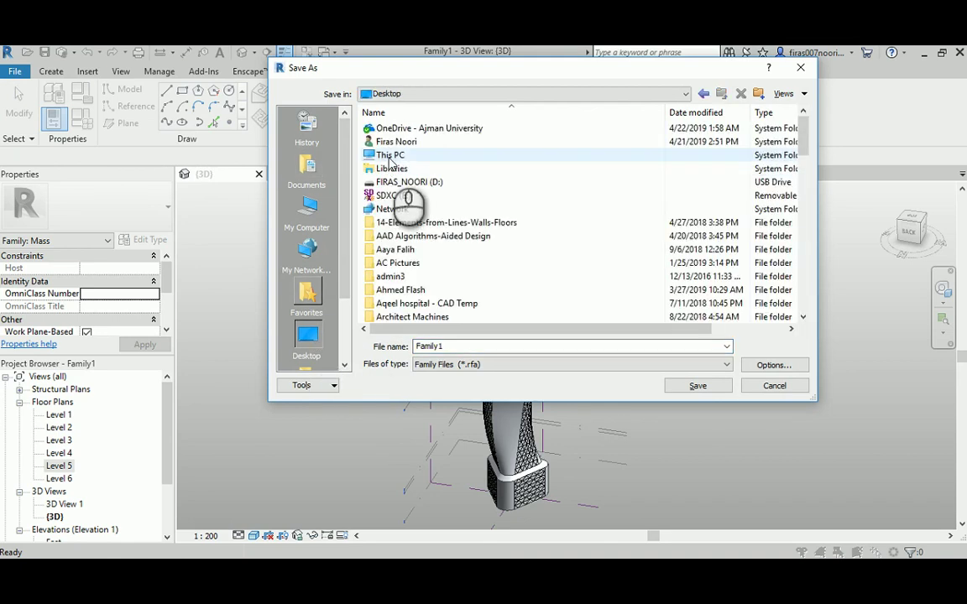
pyautogui.doubleClick(389, 179)
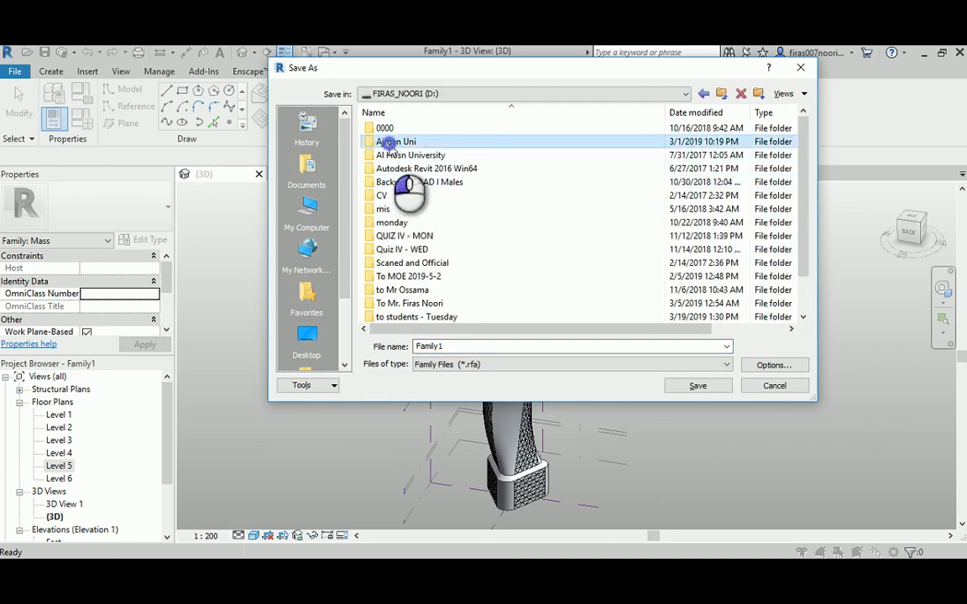
pyautogui.doubleClick(395, 142)
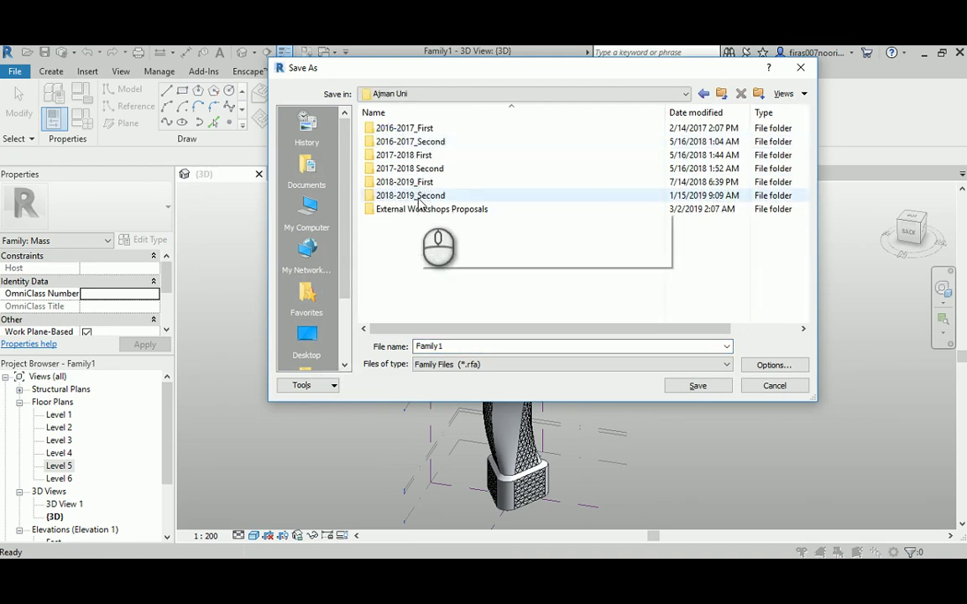
pyautogui.doubleClick(413, 171)
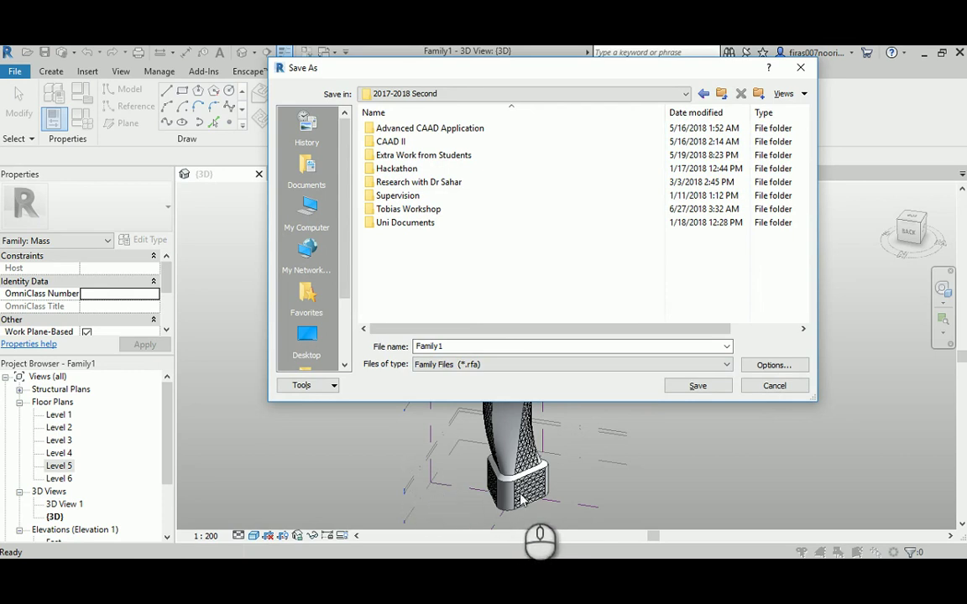
pyautogui.doubleClick(400, 129)
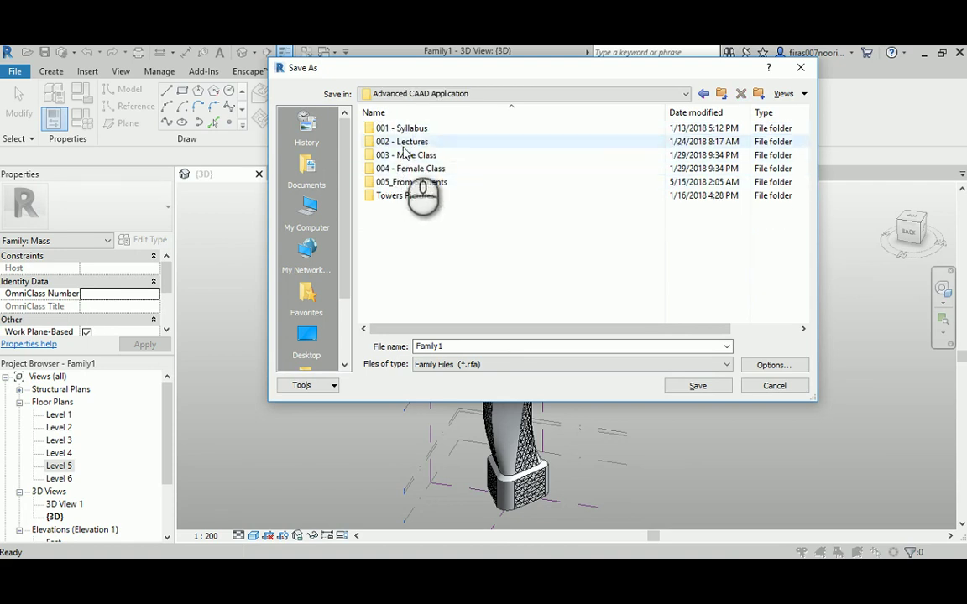
pyautogui.doubleClick(403, 143)
pyautogui.scroll(-1, 404, 321)
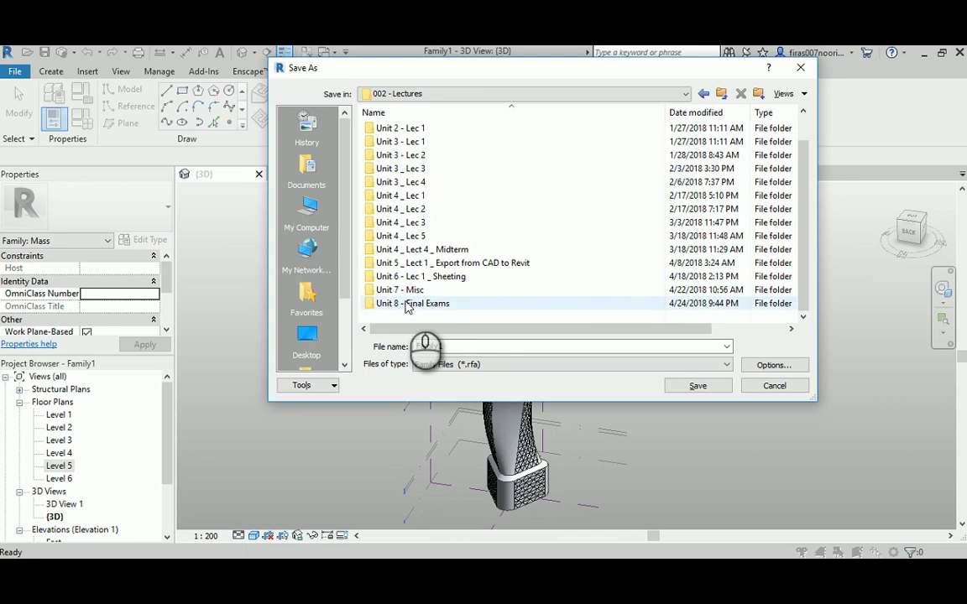
pyautogui.doubleClick(405, 301)
pyautogui.doubleClick(389, 128)
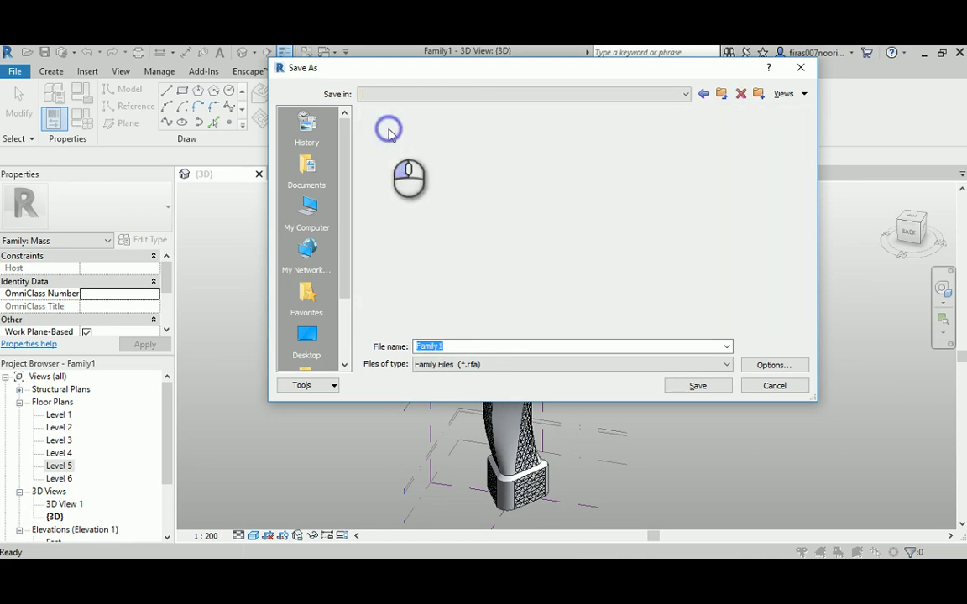
pyautogui.doubleClick(391, 141)
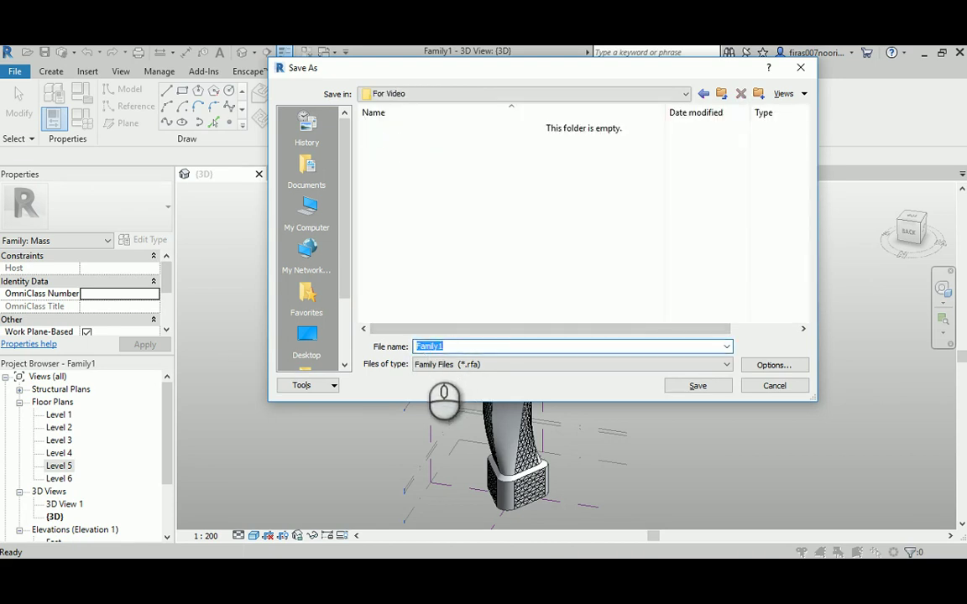
pyautogui.write('Conceptu')
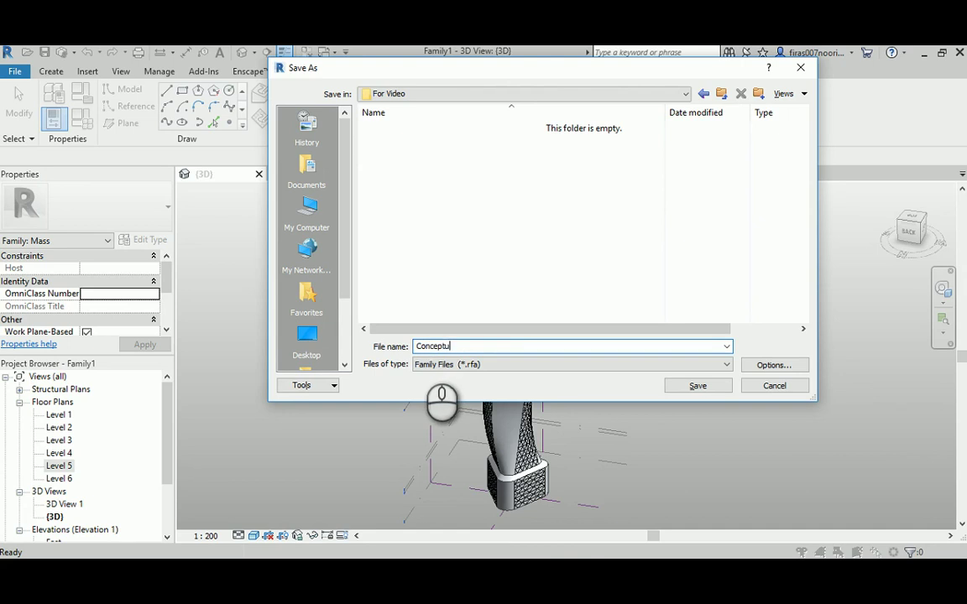
pyautogui.write('al Mass To')
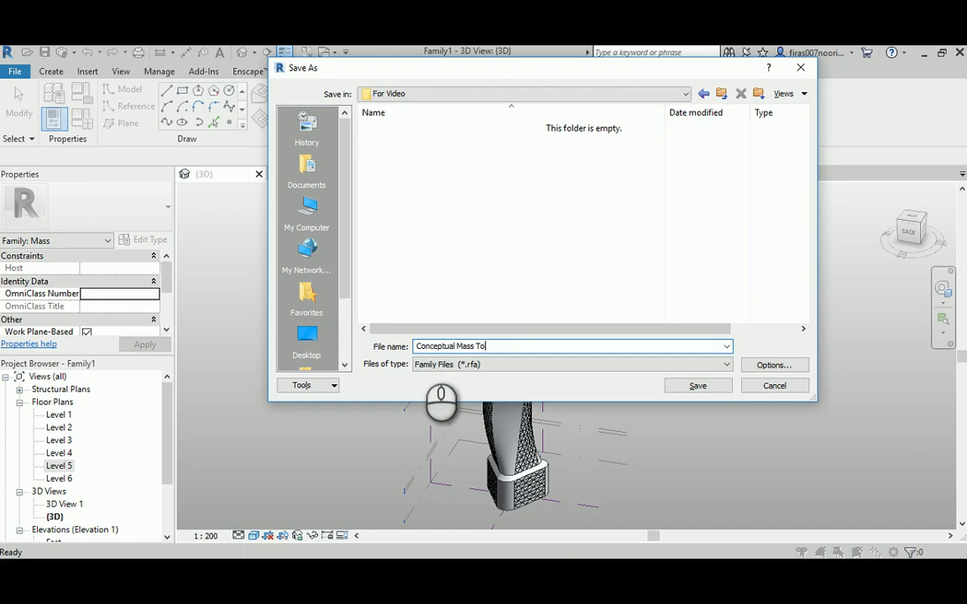
pyautogui.write('wer')
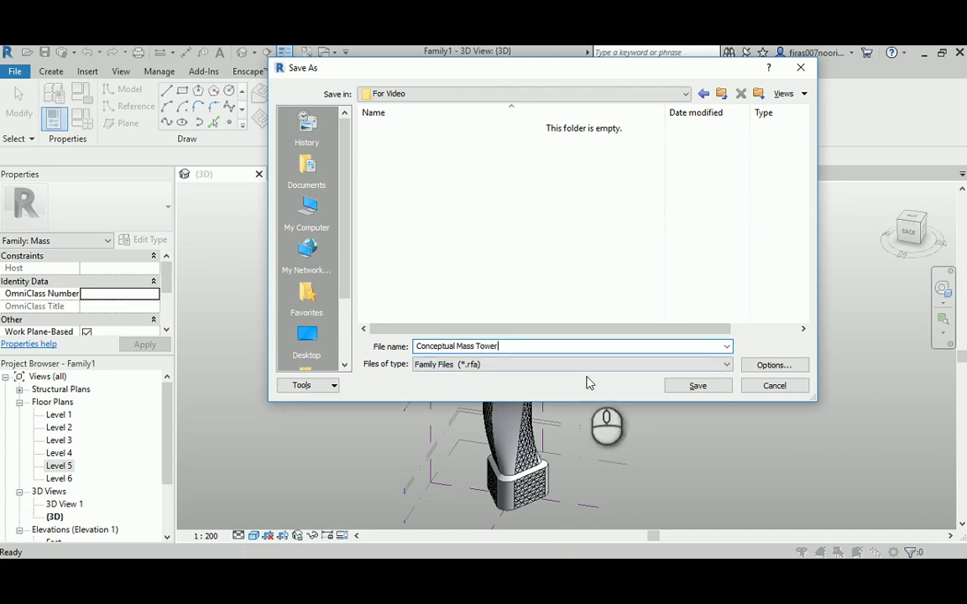
pyautogui.click(697, 385)
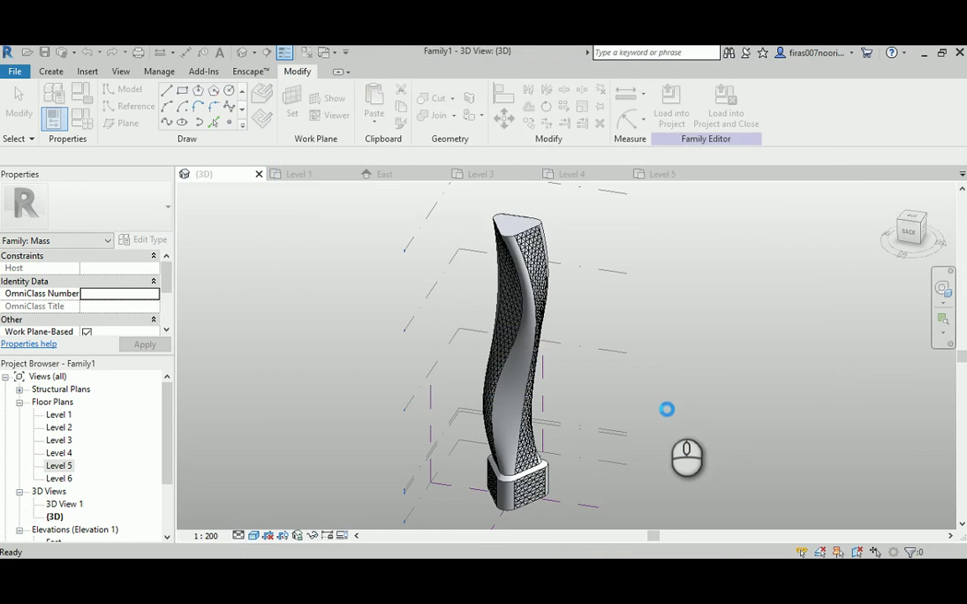